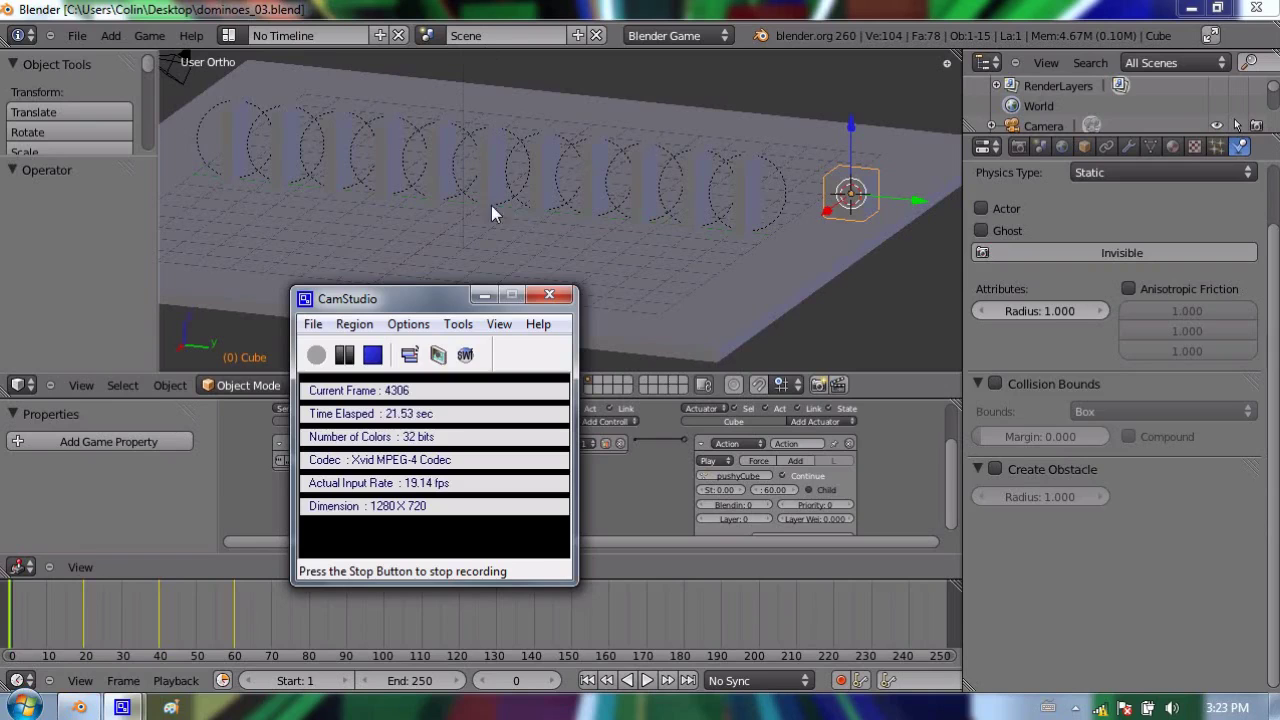
Minimize the floating CamStudio window to reveal the Blender domino scene
{"action": "left_click", "coordinate": [492, 281]}
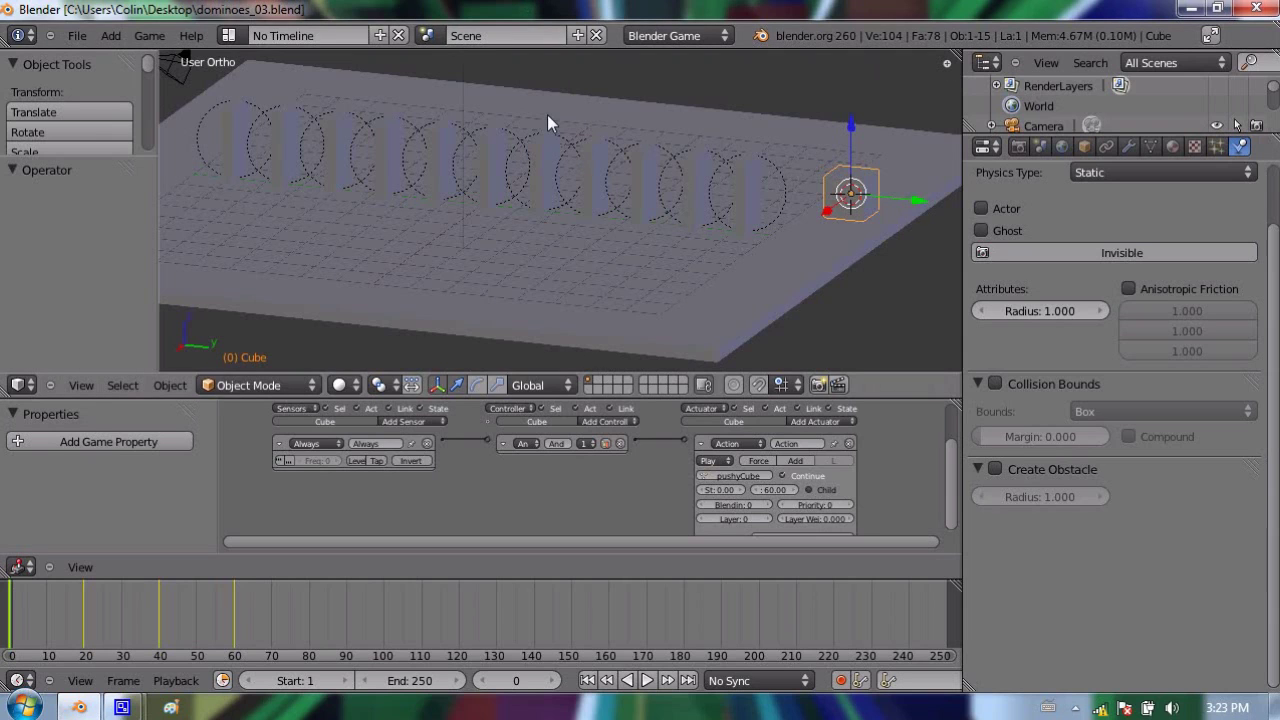
{"action": "key", "text": "p"}
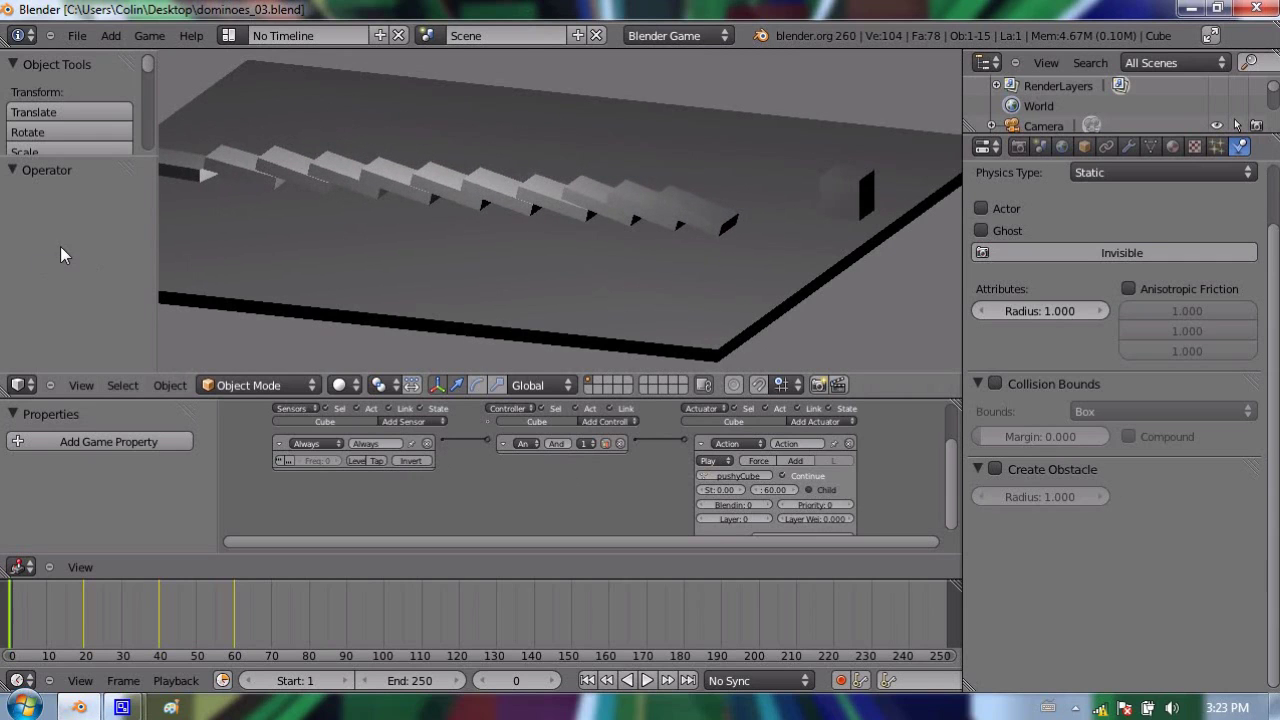
{"action": "key", "text": "Escape"}
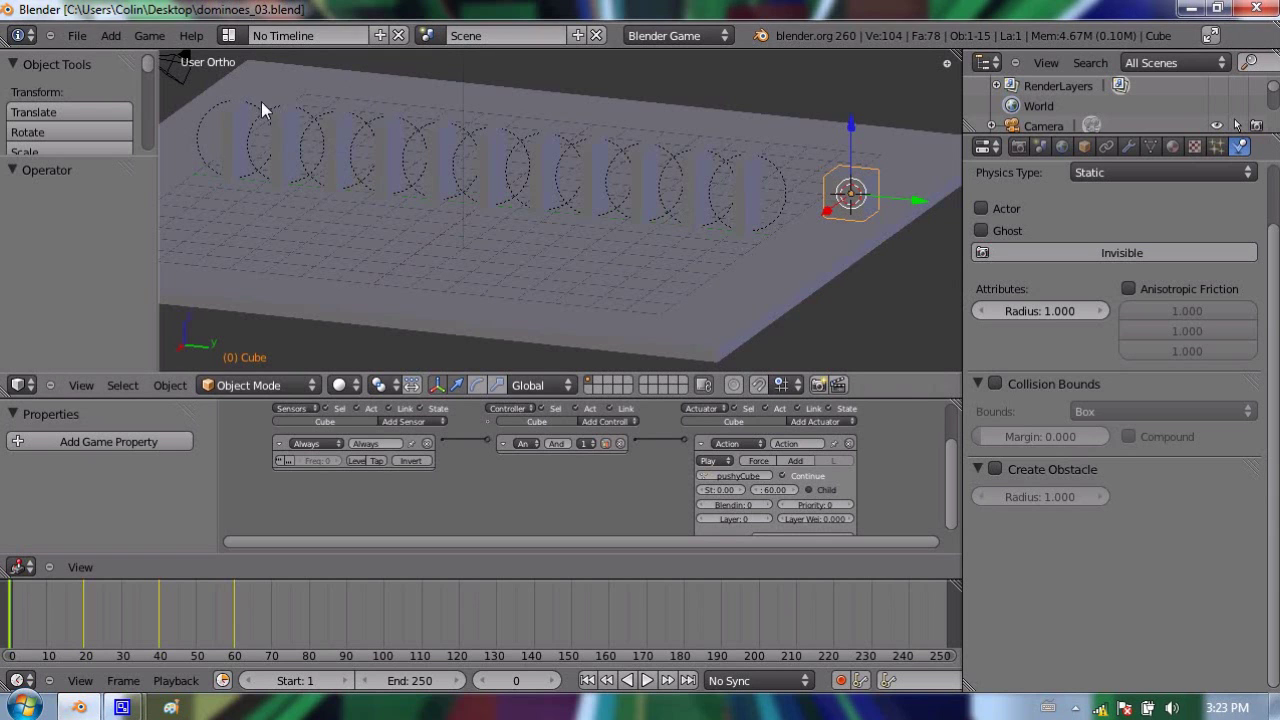
Enable Record Animation in the Game menu and verify it is still checked
{"action": "left_click", "coordinate": [155, 37]}
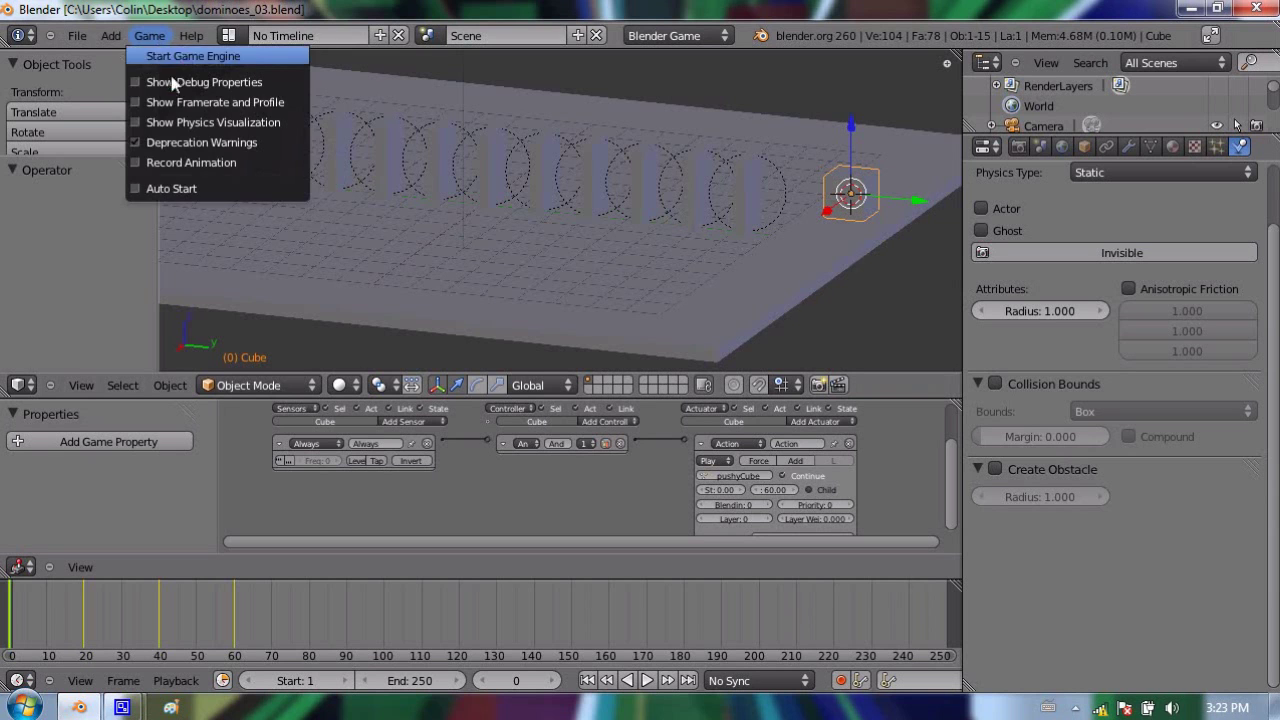
{"action": "left_click", "coordinate": [168, 163]}
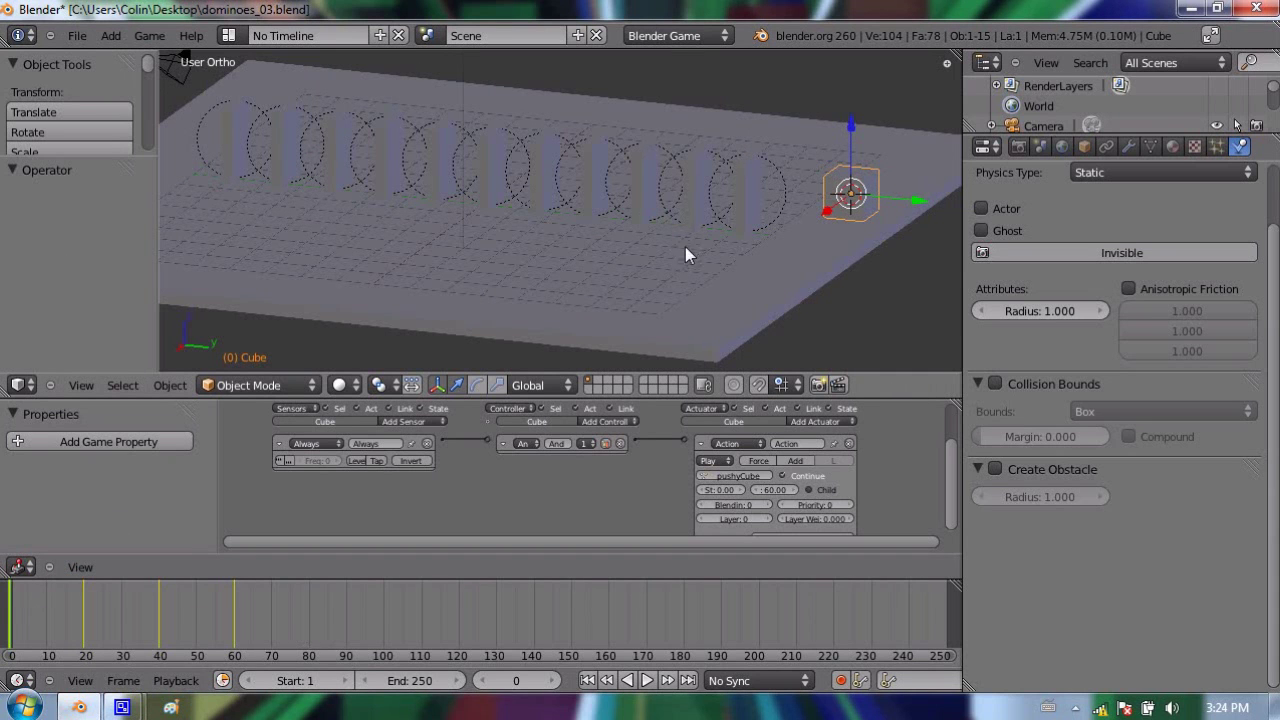
{"action": "mouse_move", "coordinate": [46, 638]}
{"action": "left_mouse_down"}
{"action": "mouse_move", "coordinate": [22, 636]}
{"action": "mouse_move", "coordinate": [307, 627]}
{"action": "mouse_move", "coordinate": [5, 628]}
{"action": "mouse_move", "coordinate": [277, 607]}
{"action": "left_mouse_up"}
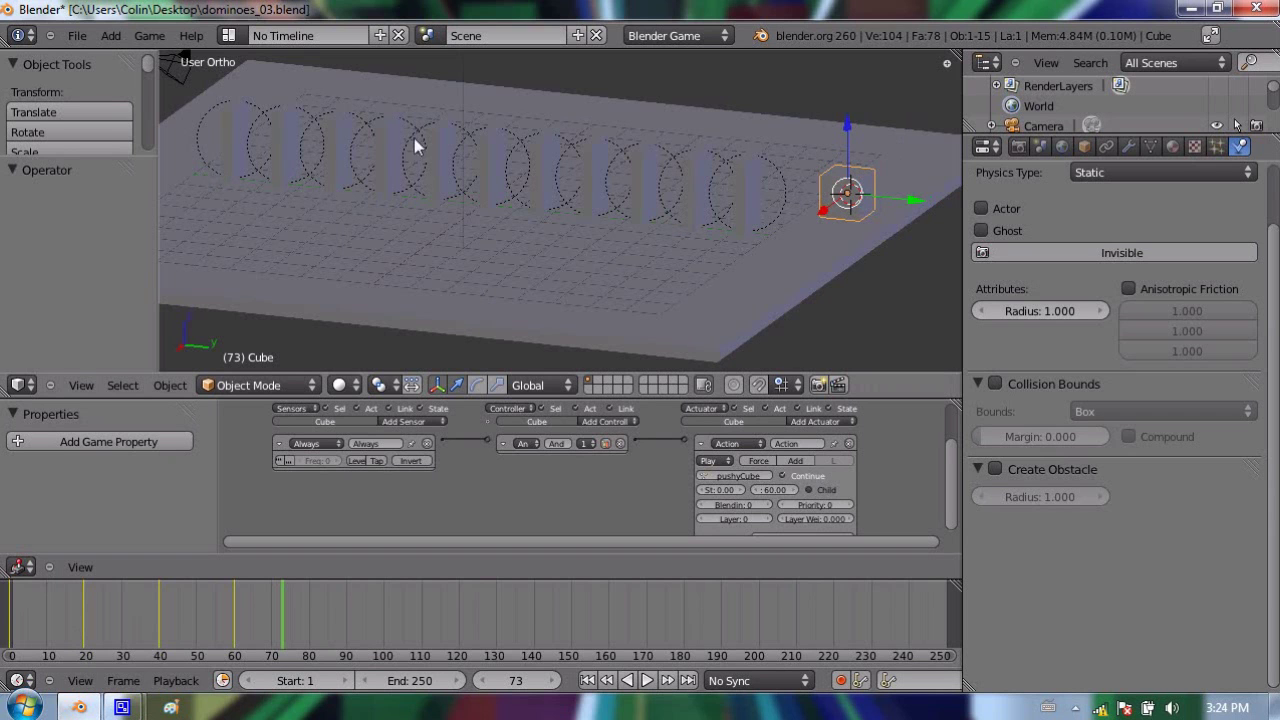
{"action": "left_click", "coordinate": [149, 35]}
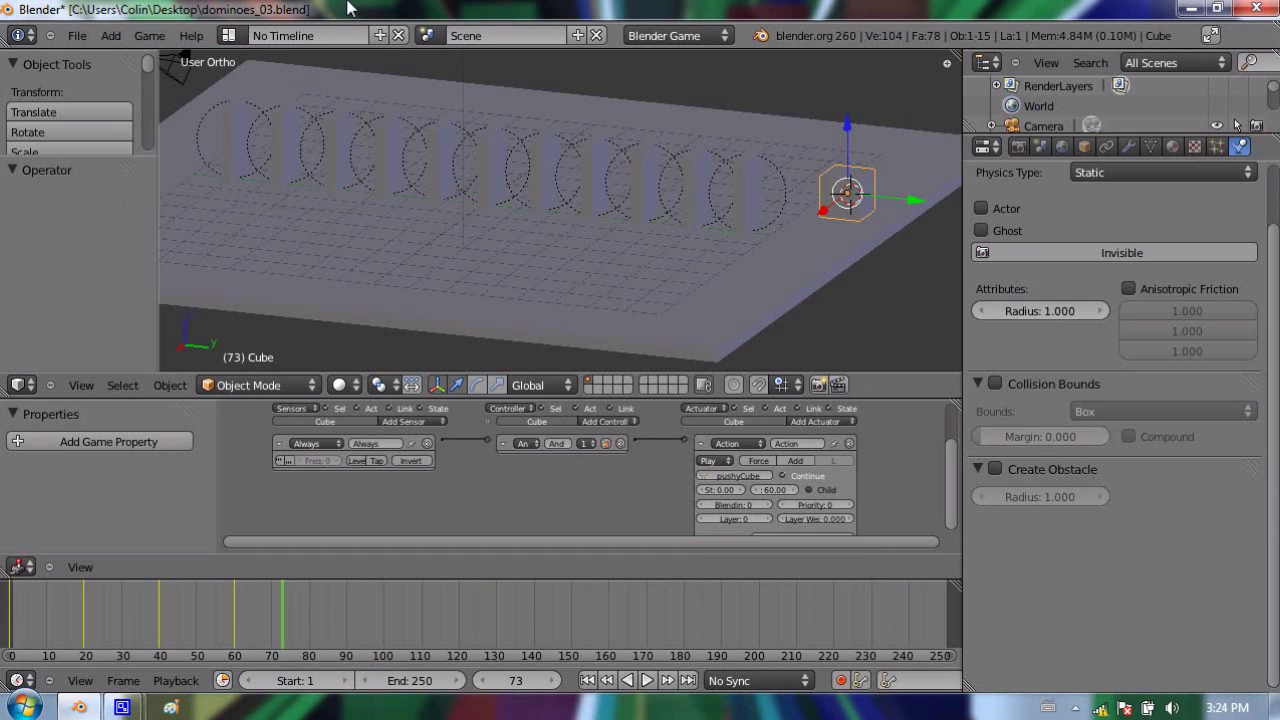
Turn the Logic Editor into a Dope Sheet Action Editor showing the pushyCube action
{"action": "left_click", "coordinate": [20, 566]}
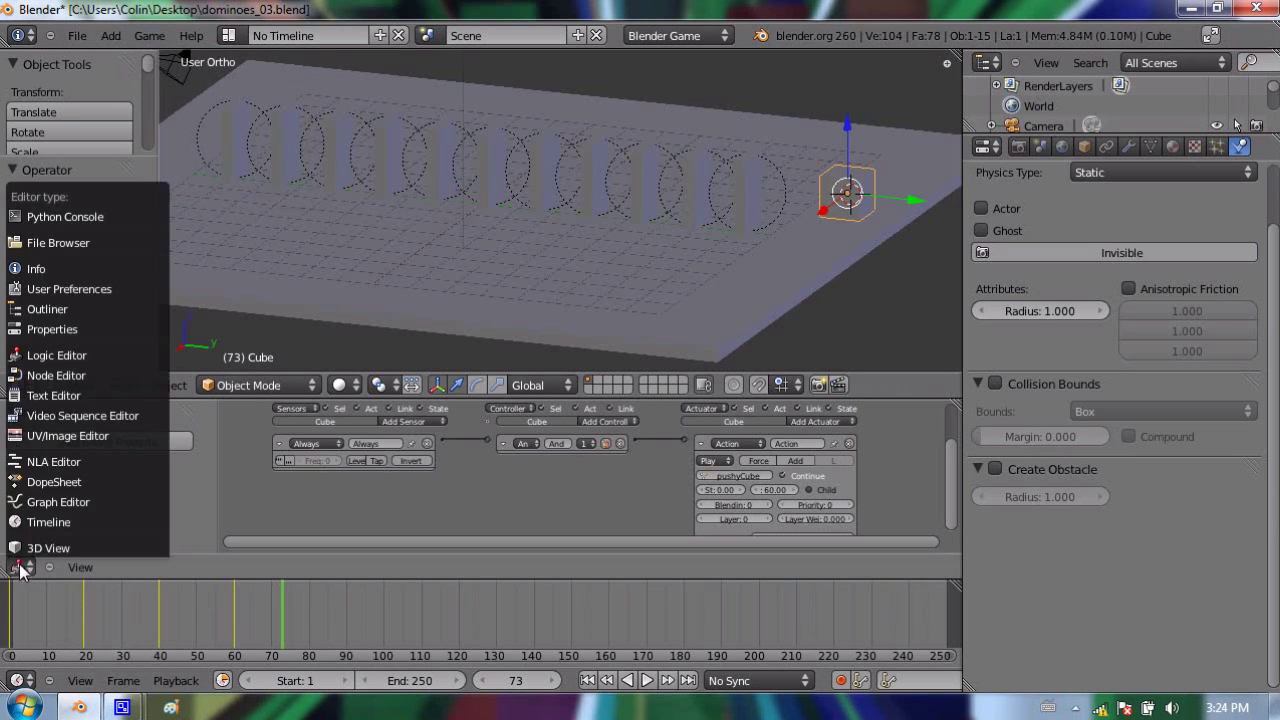
{"action": "left_click", "coordinate": [41, 481]}
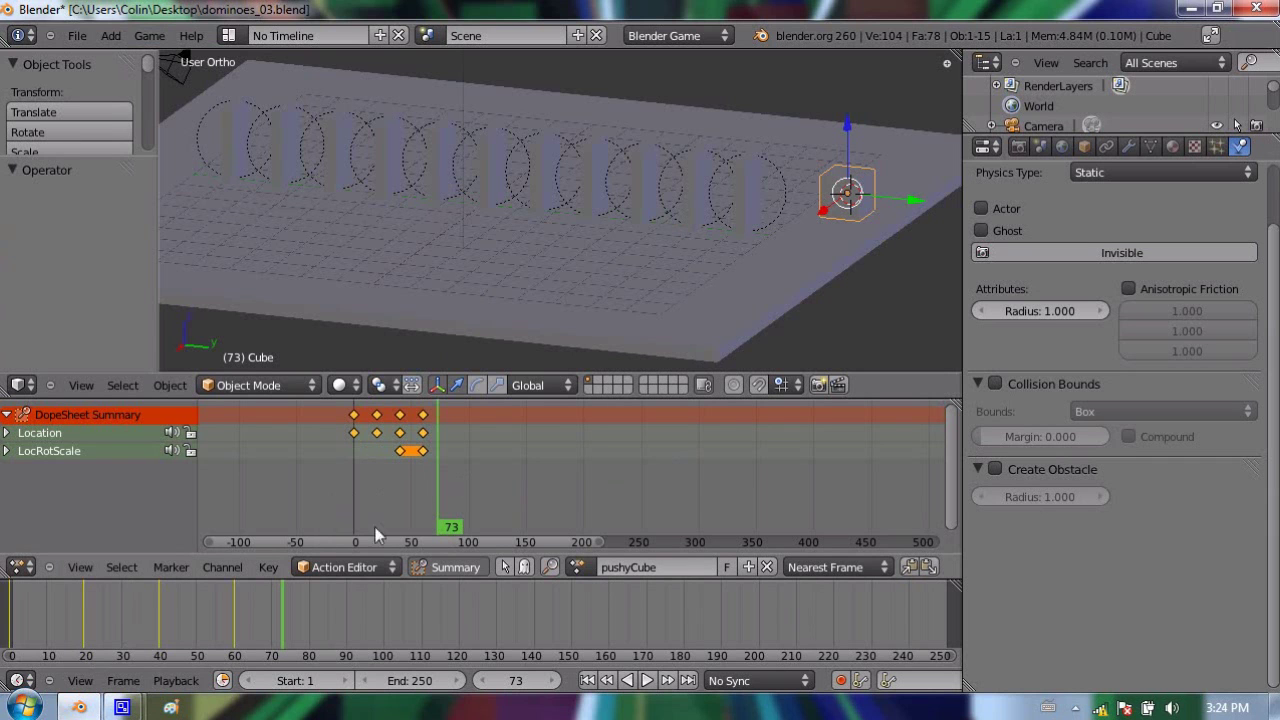
{"action": "left_click", "coordinate": [360, 570]}
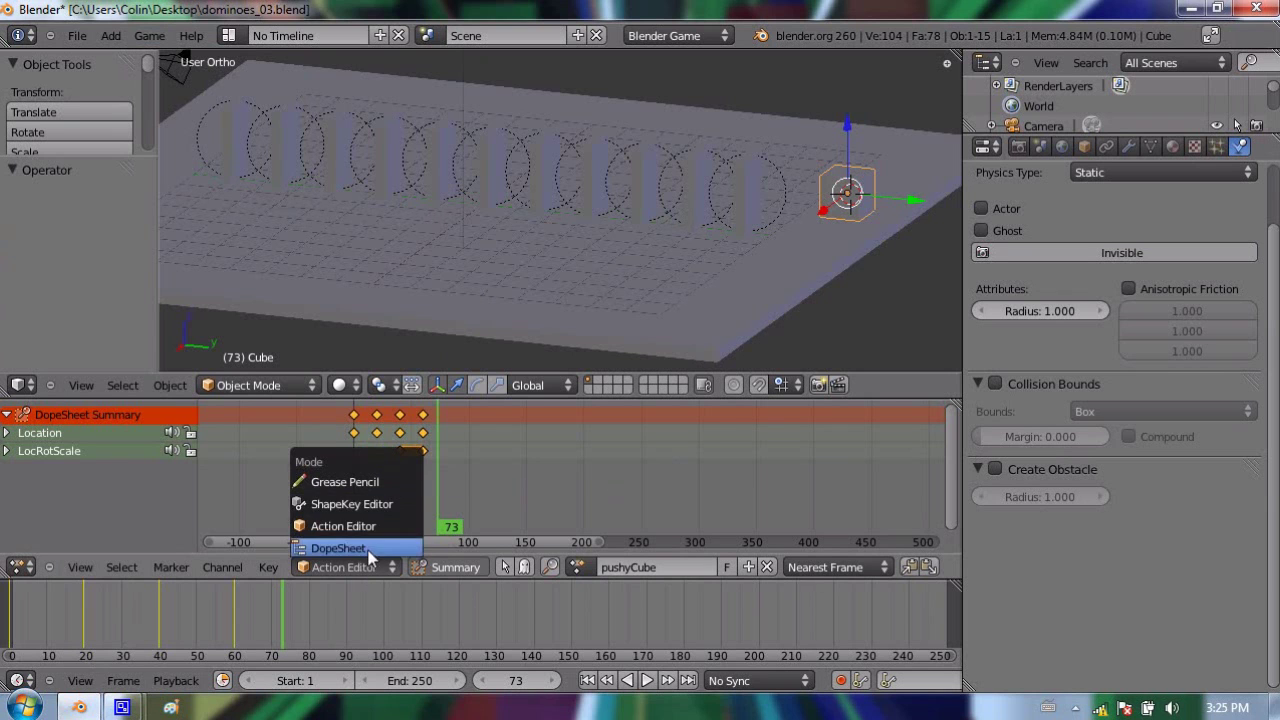
{"action": "left_click", "coordinate": [321, 570]}
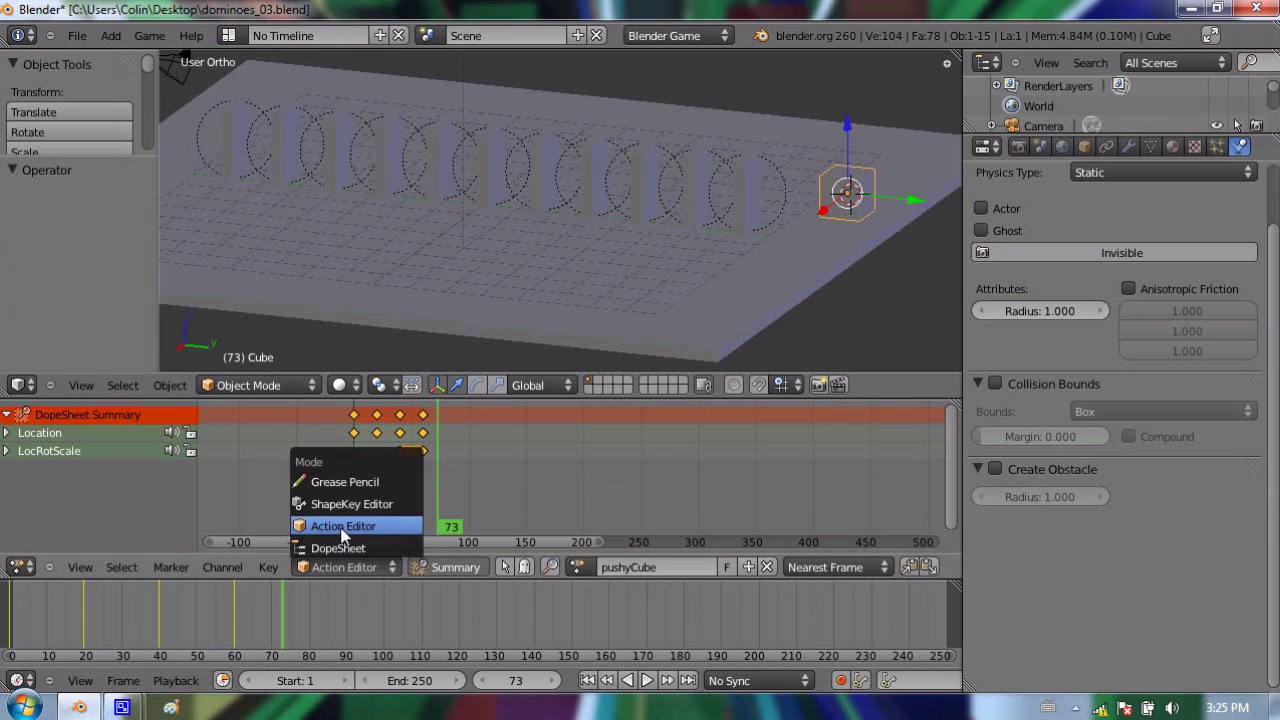
{"action": "left_click", "coordinate": [338, 549]}
{"action": "left_click", "coordinate": [346, 569]}
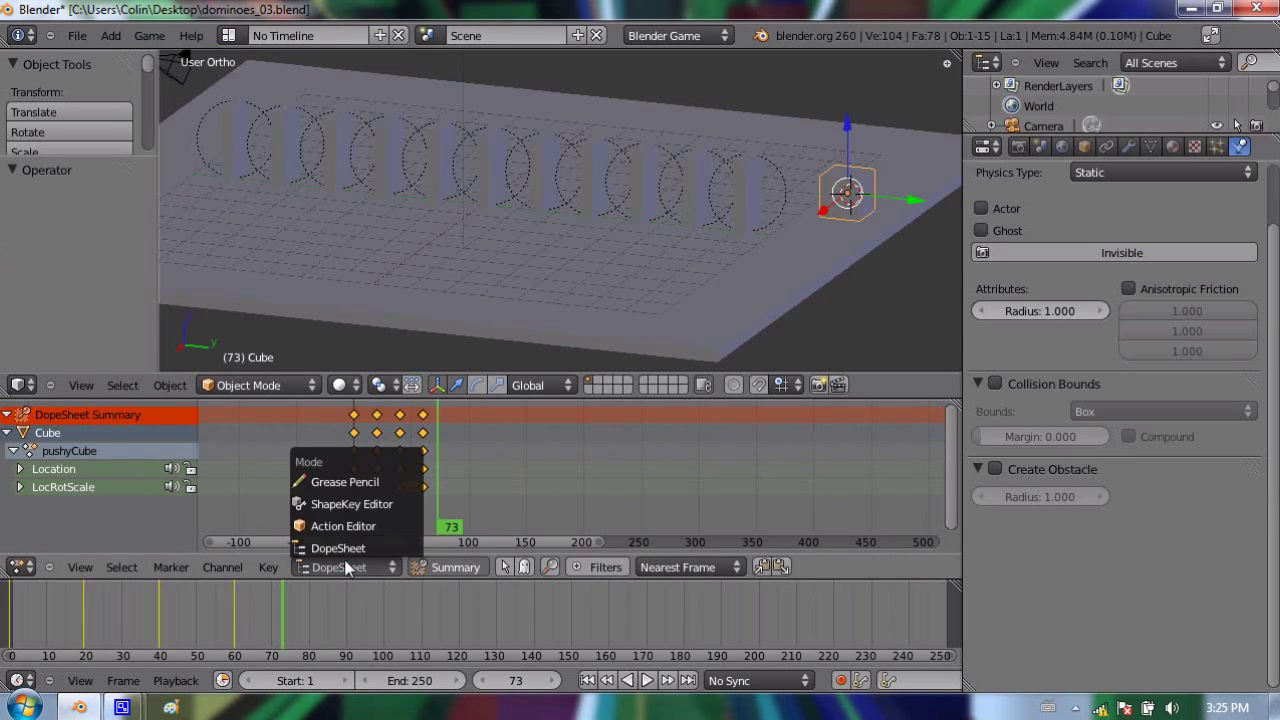
{"action": "left_click", "coordinate": [350, 528]}
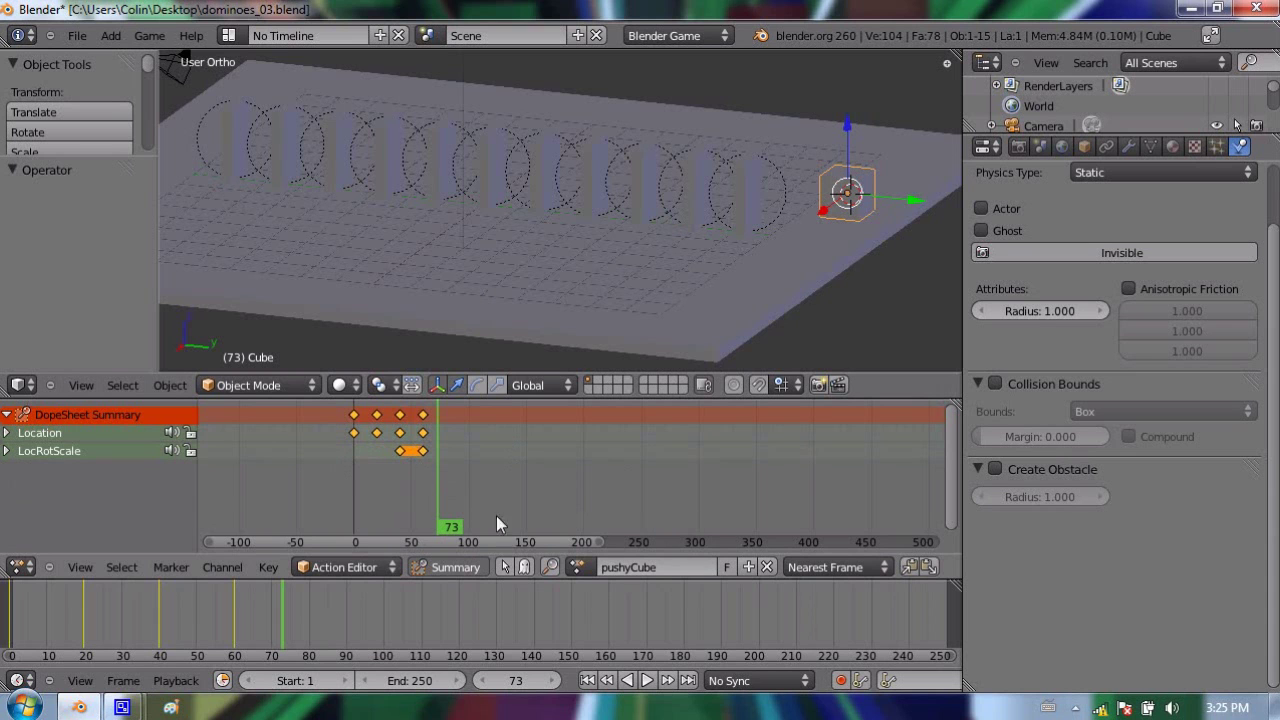
{"action": "left_click_drag", "start_coordinate": [220, 611], "coordinate": [245, 625]}
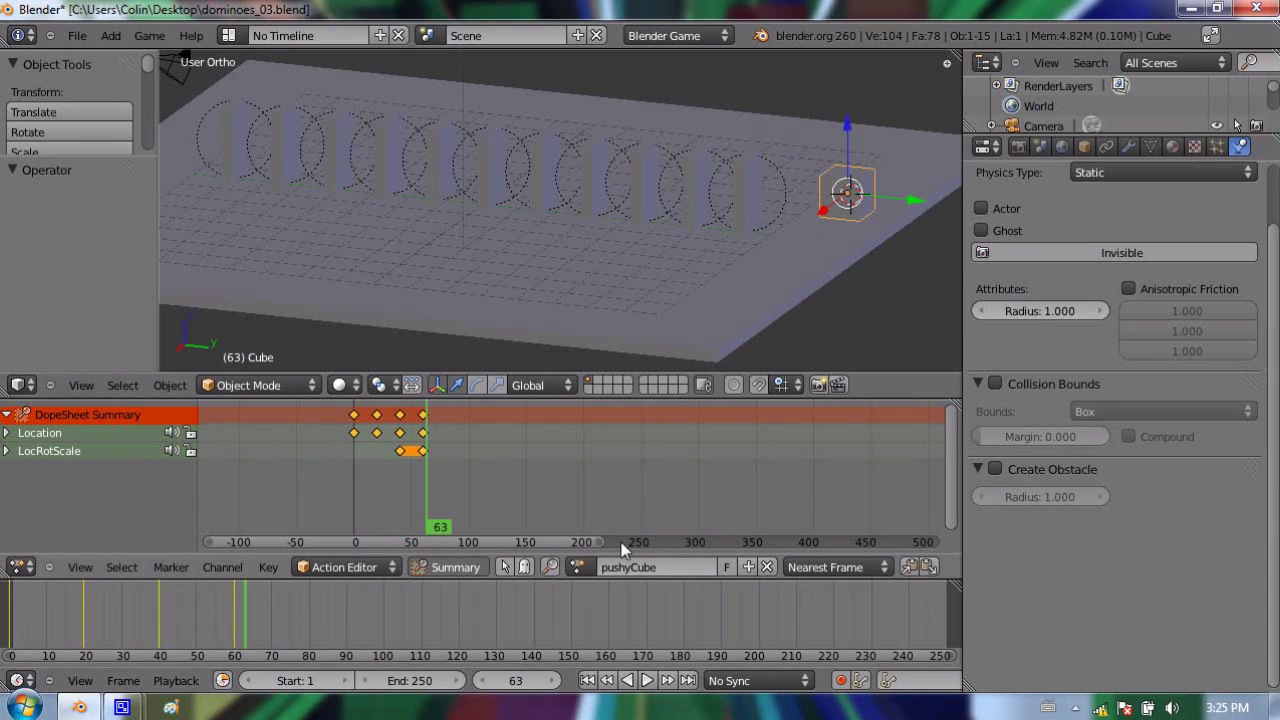
Create a new action named 'simulation', delete all its keyframes, and unlink it from the cube
{"action": "left_click", "coordinate": [748, 566]}
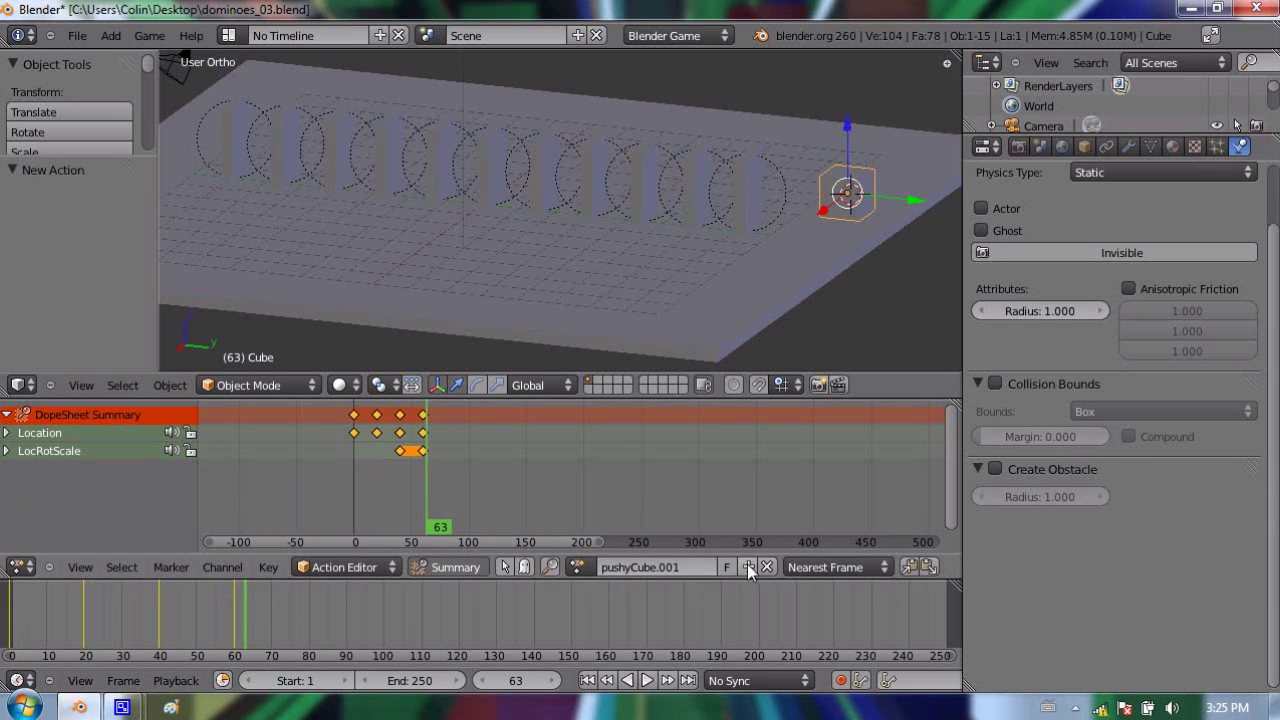
{"action": "left_click", "coordinate": [689, 563]}
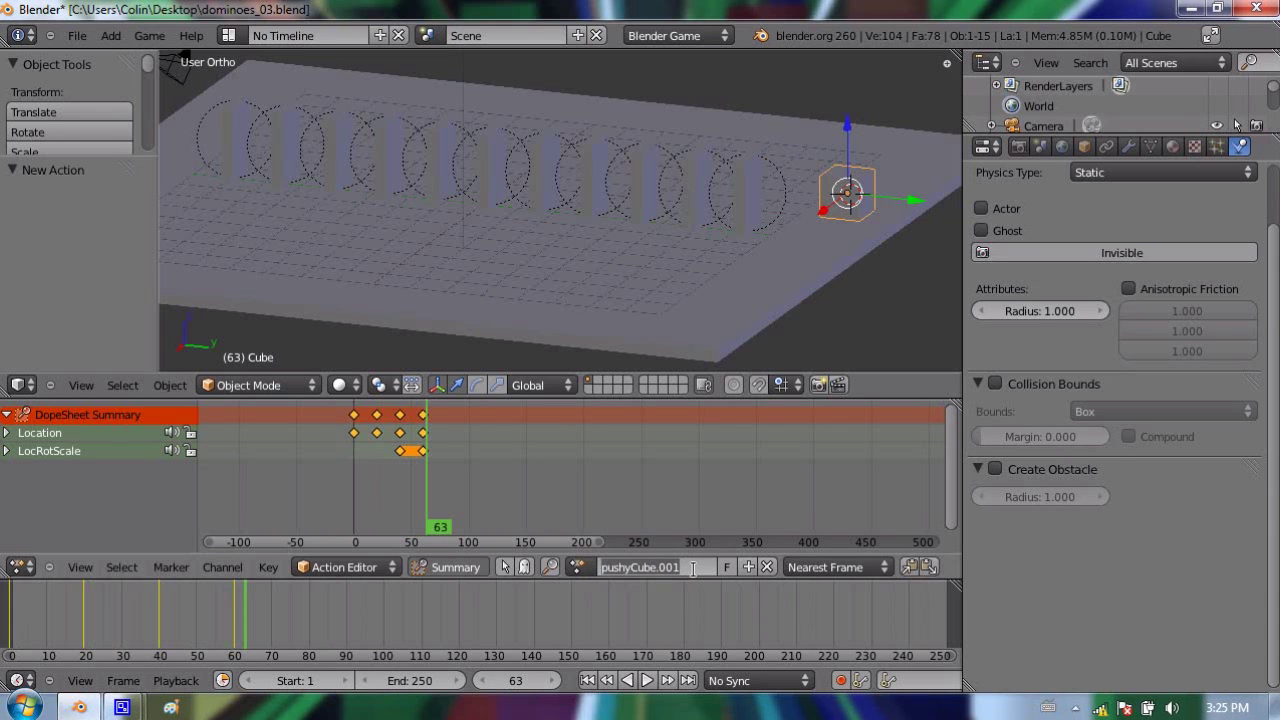
{"action": "type", "text": "simulation"}
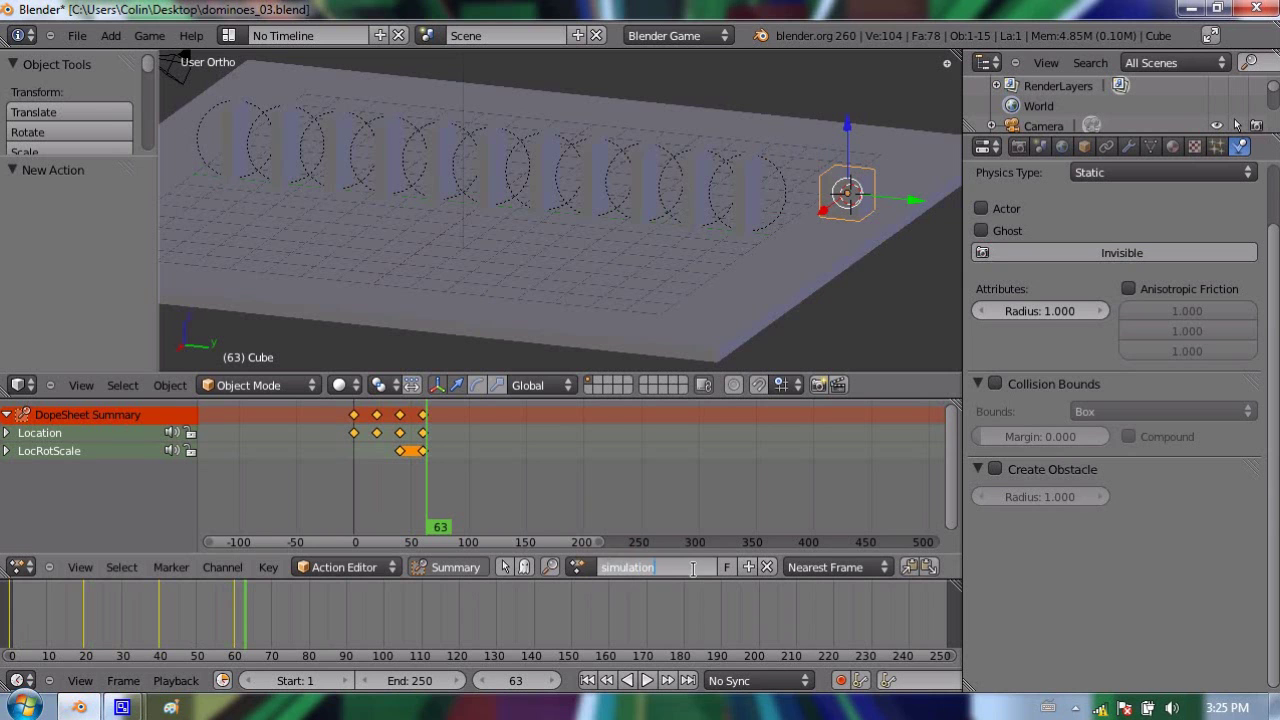
{"action": "key", "text": "Return"}
{"action": "key", "text": "x"}
{"action": "left_click", "coordinate": [431, 440]}
{"action": "left_click", "coordinate": [767, 567]}
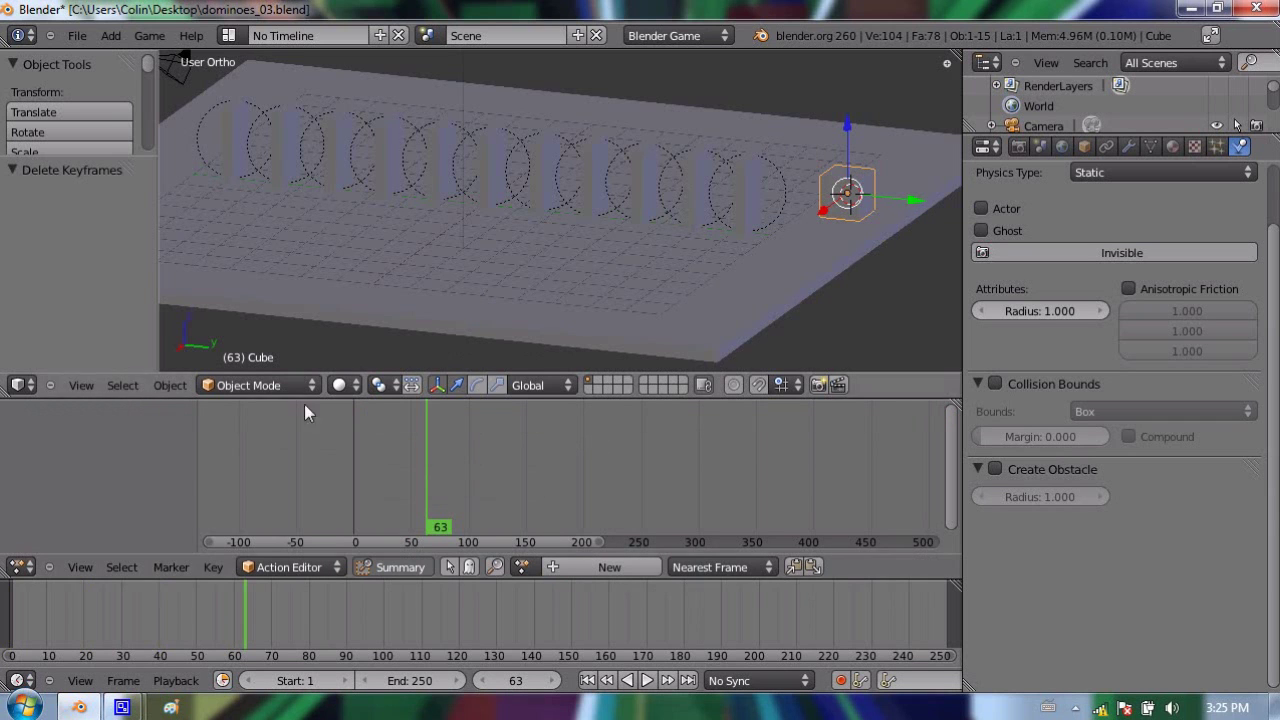
{"action": "left_click_drag", "start_coordinate": [414, 437], "coordinate": [338, 428]}
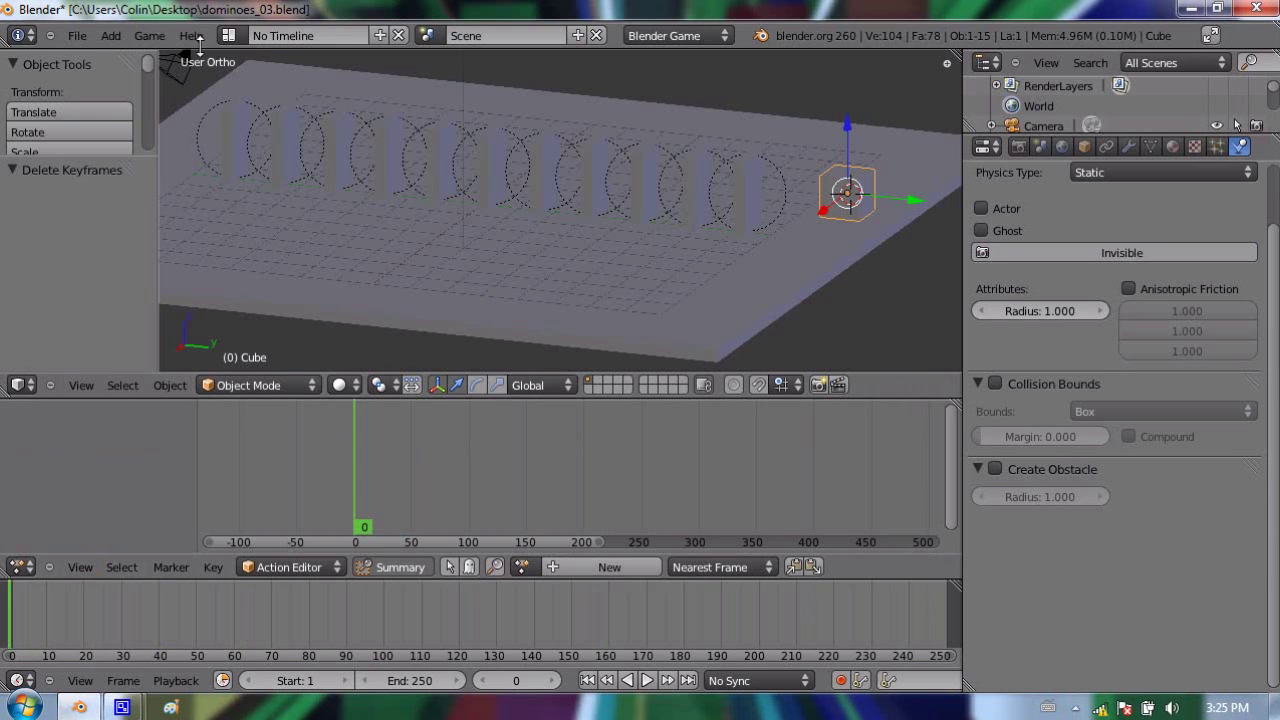
Run the game with P to record CubeAction keyframes spanning frames 0 to about 417
{"action": "left_click", "coordinate": [150, 36]}
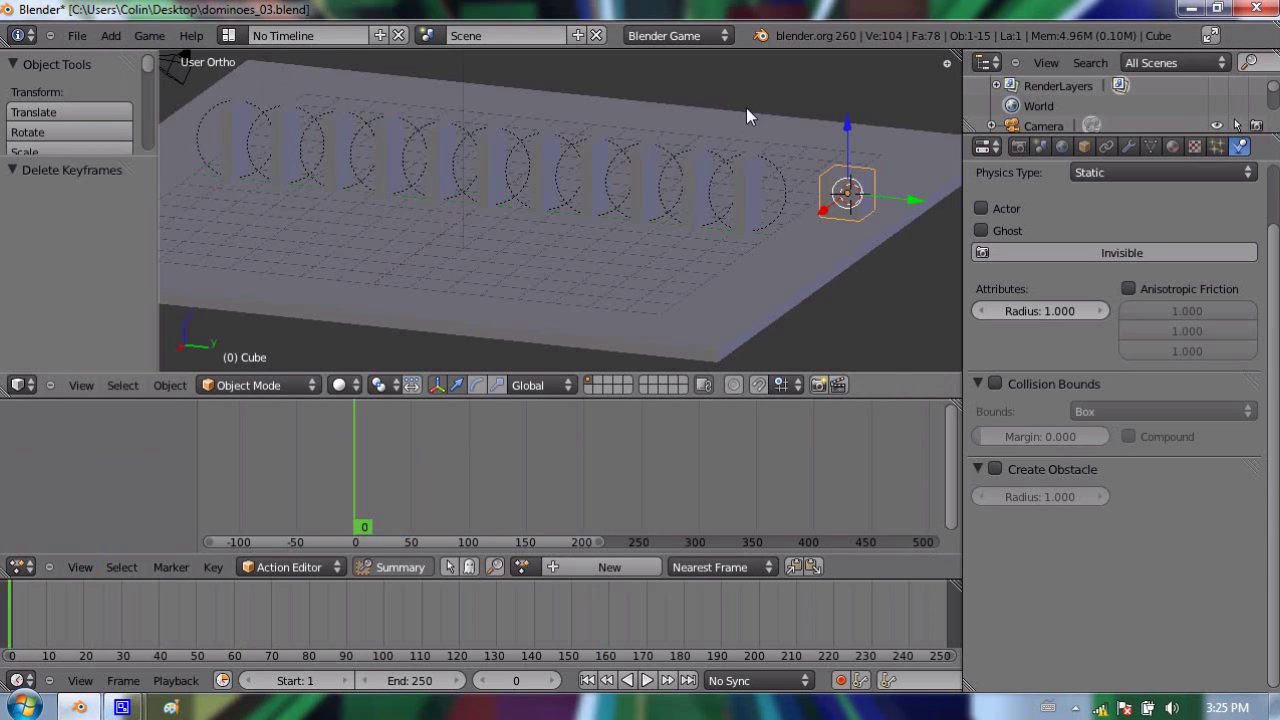
{"action": "key", "text": "p"}
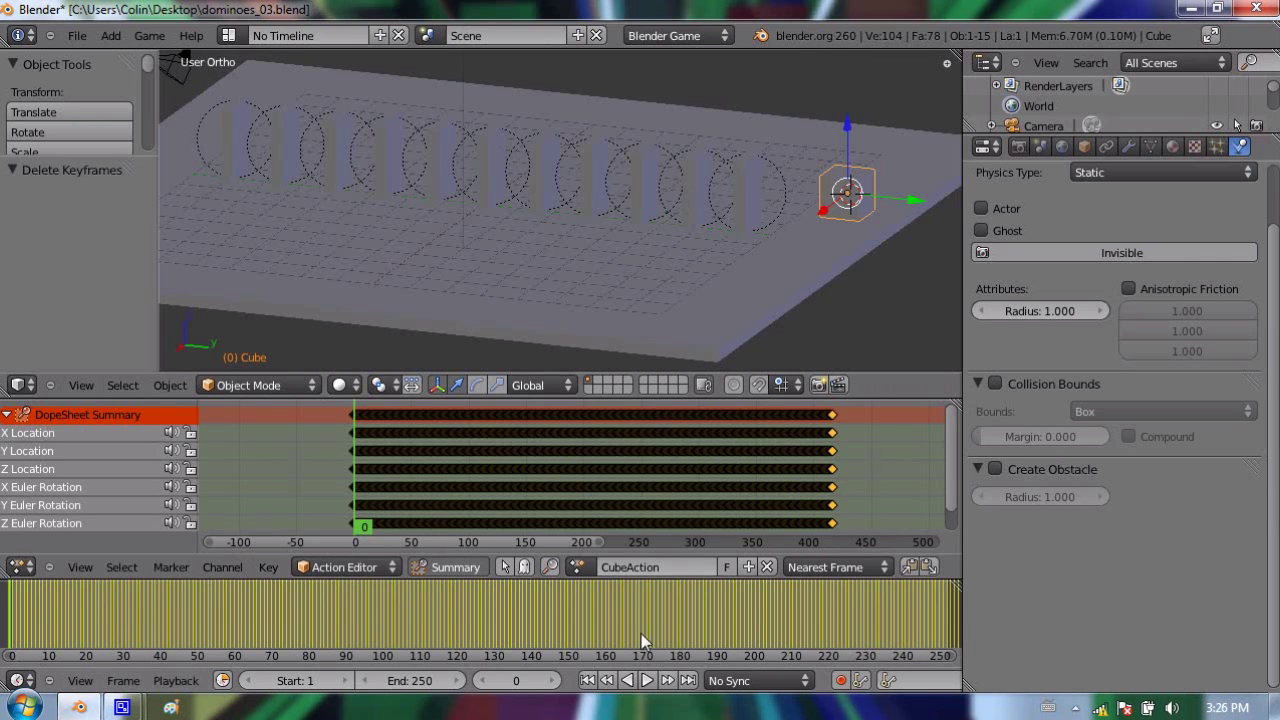
{"action": "middle_click_drag", "start_coordinate": [718, 593], "coordinate": [813, 626]}
{"action": "scroll", "coordinate": [796, 625], "scroll_direction": "down", "scroll_amount": 6}
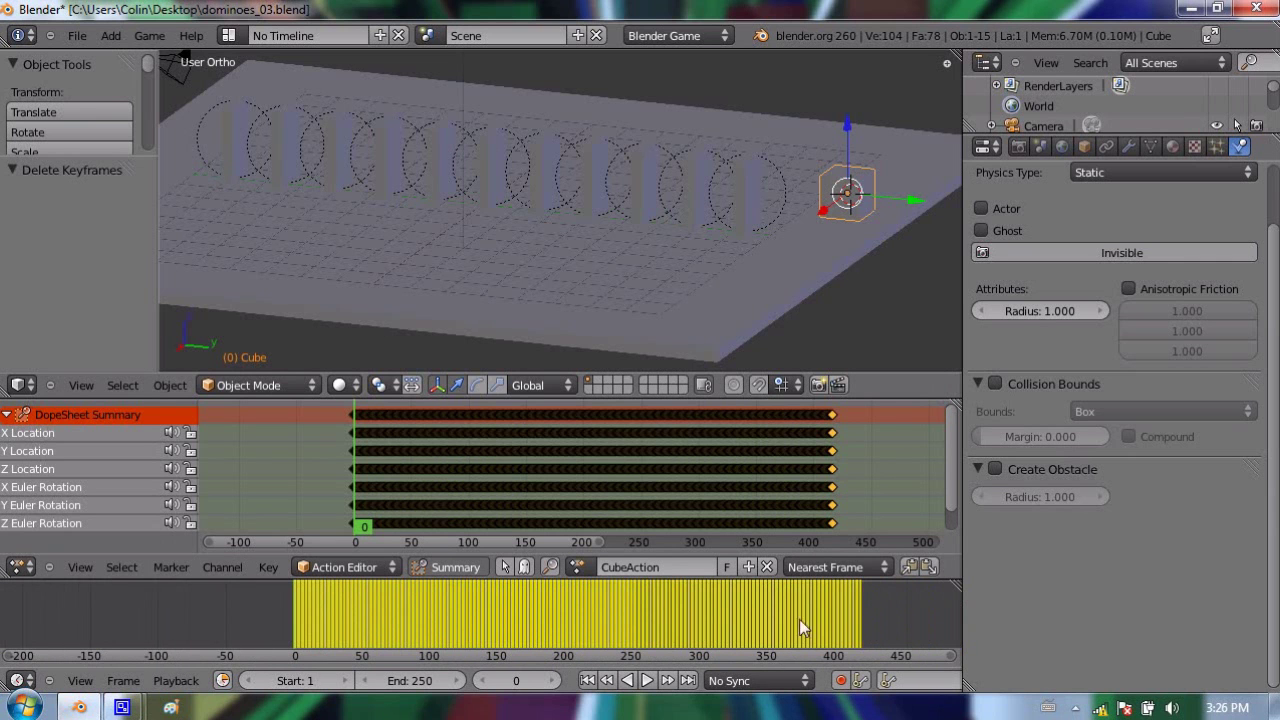
{"action": "left_click_drag", "start_coordinate": [871, 617], "coordinate": [866, 621]}
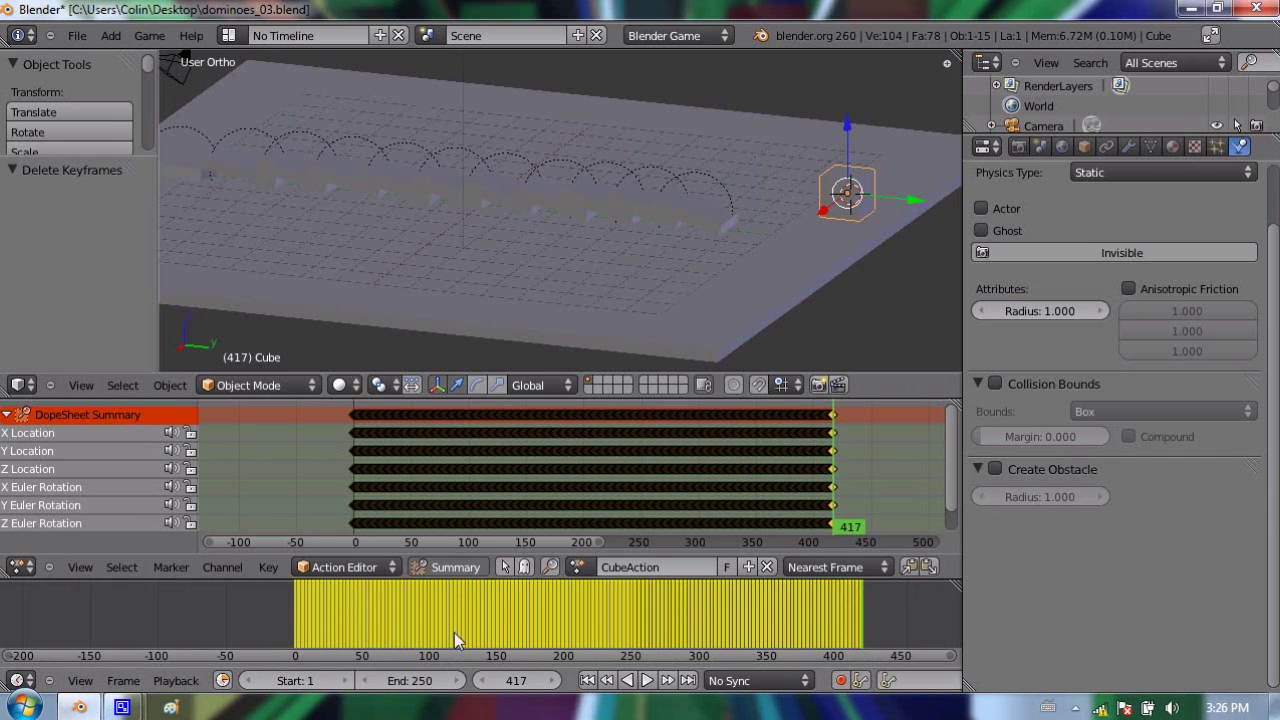
{"action": "left_click", "coordinate": [269, 629]}
{"action": "scroll", "coordinate": [657, 623], "scroll_direction": "up", "scroll_amount": 3}
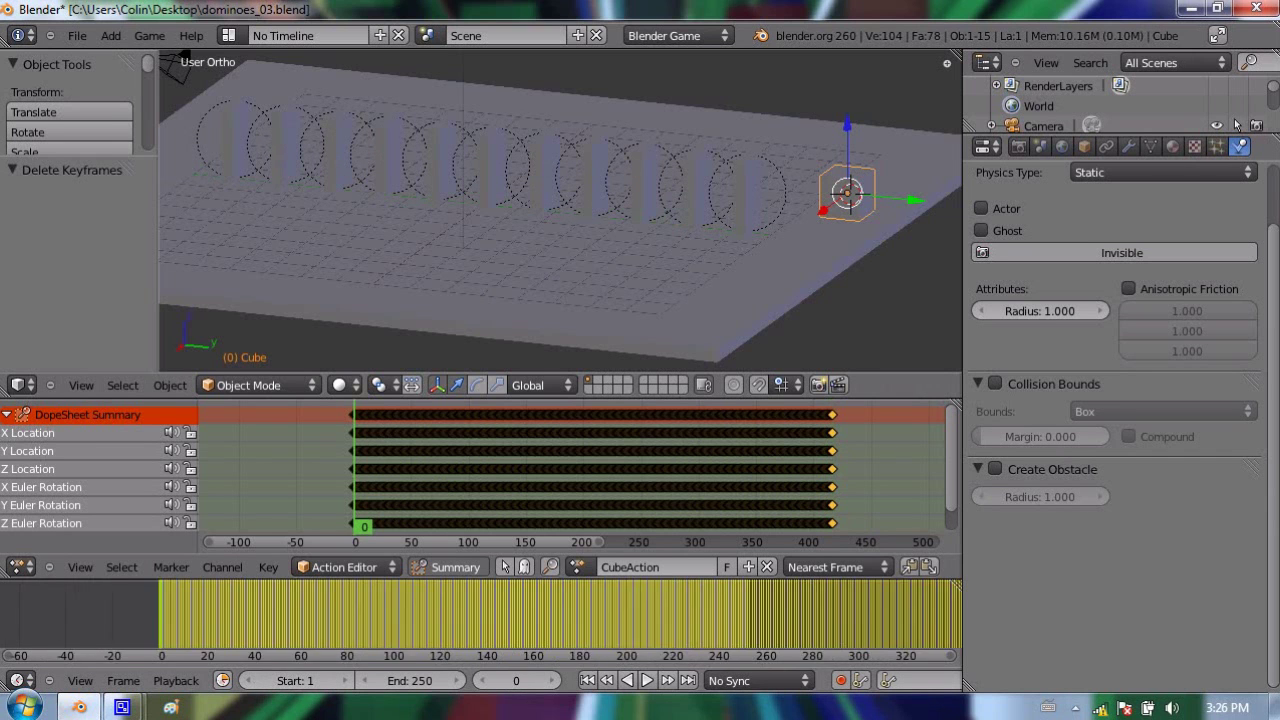
{"action": "scroll", "coordinate": [814, 600], "scroll_direction": "up", "scroll_amount": 1}
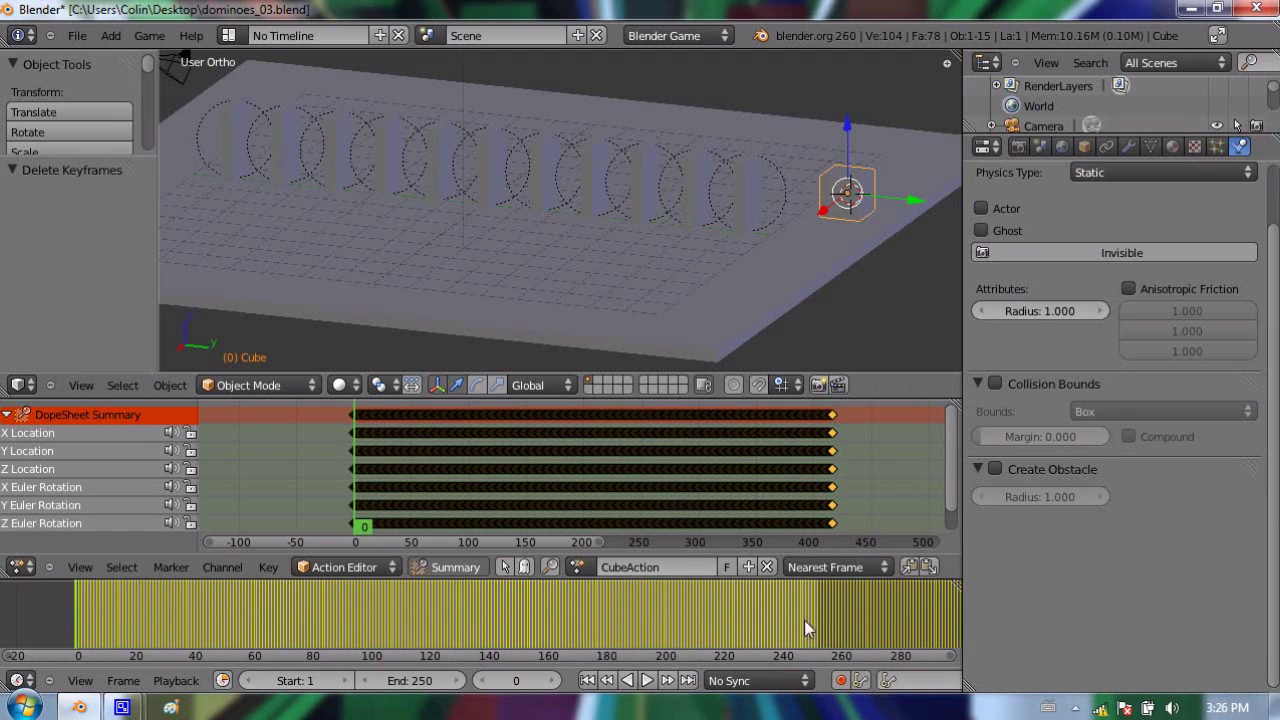
{"action": "middle_click_drag", "start_coordinate": [840, 619], "coordinate": [275, 620]}
Set the Timeline end frame to 420
{"action": "left_click", "coordinate": [372, 681]}
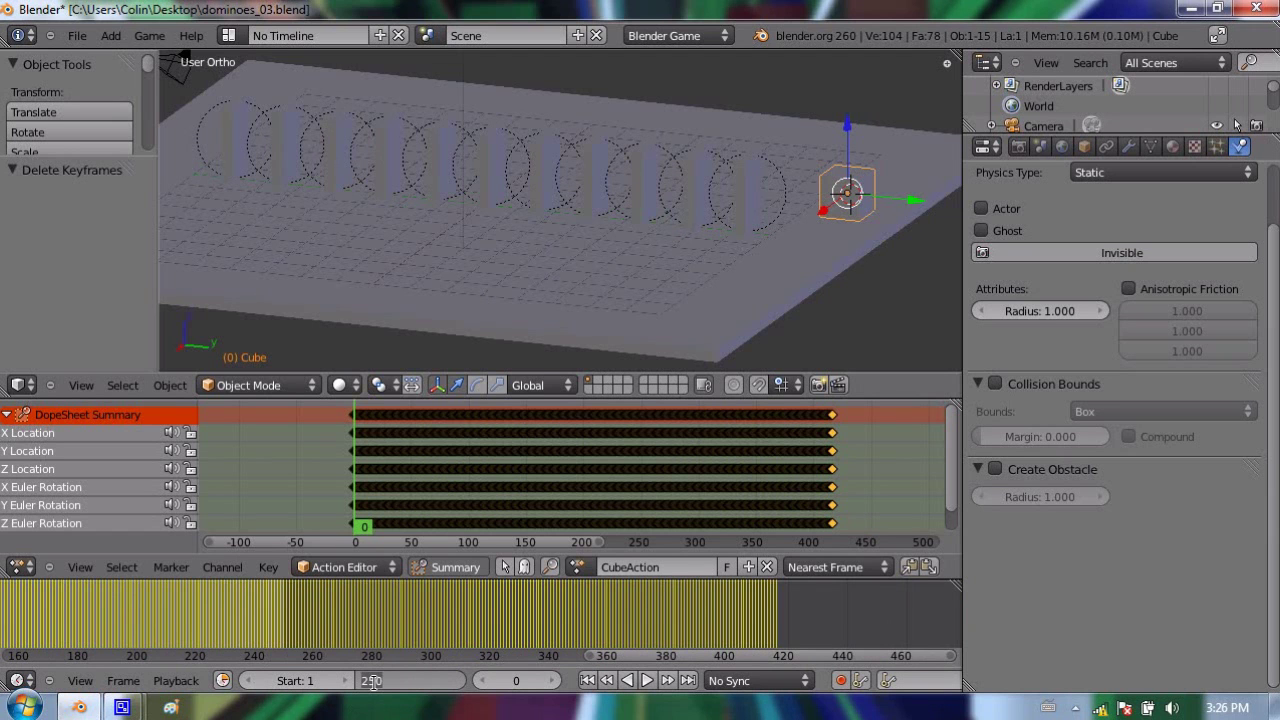
{"action": "type", "text": "420"}
{"action": "key", "text": "Return"}
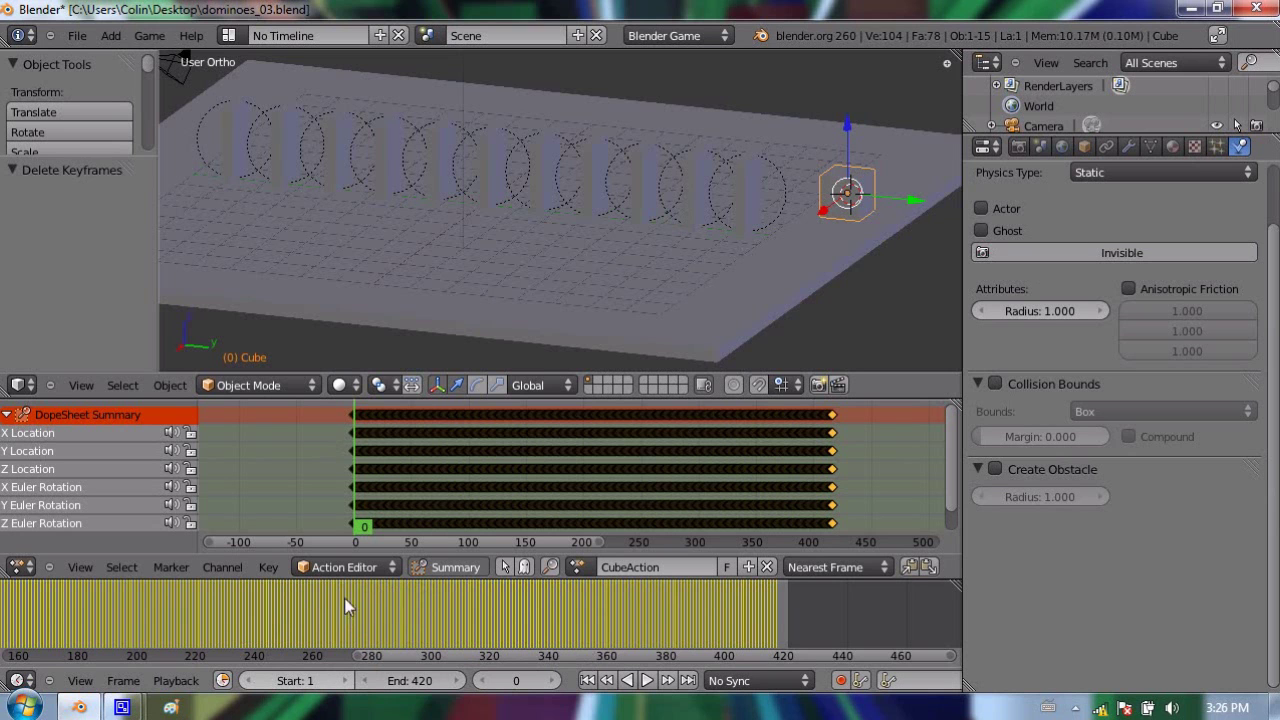
Fit all keyframes in view and play back the recorded domino fall
{"action": "key", "text": "Home"}
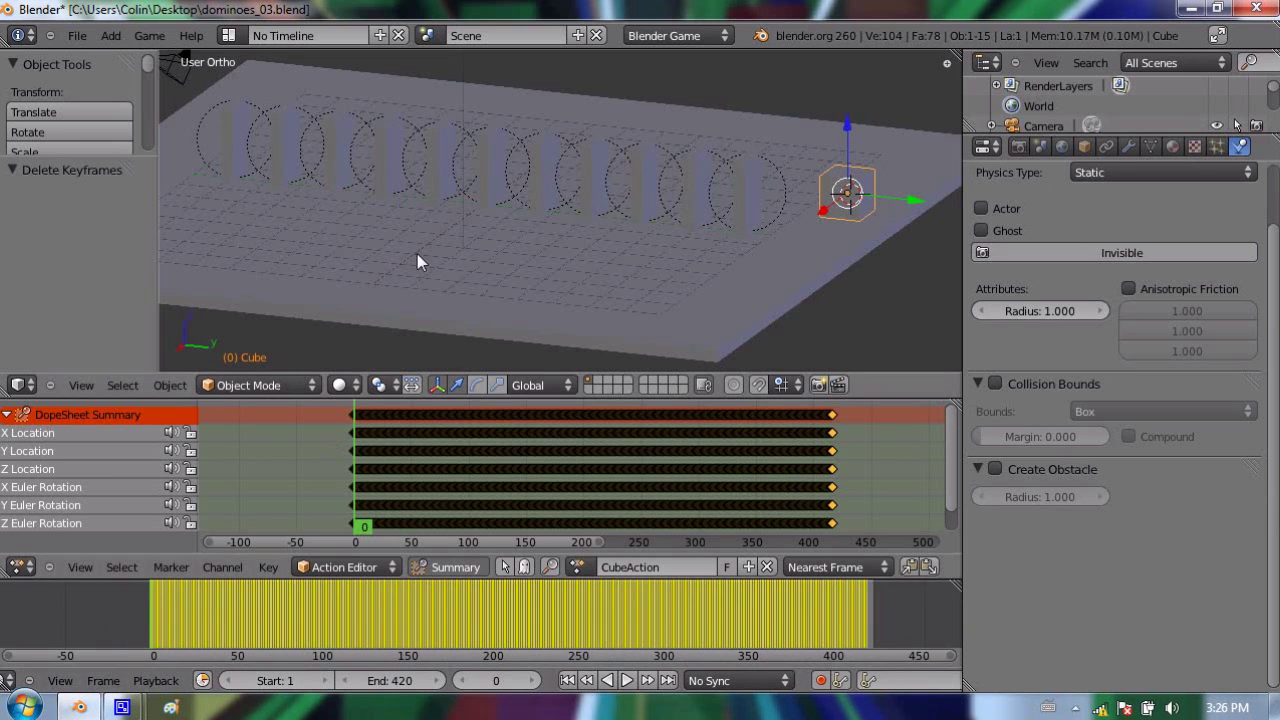
{"action": "left_click", "coordinate": [627, 680]}
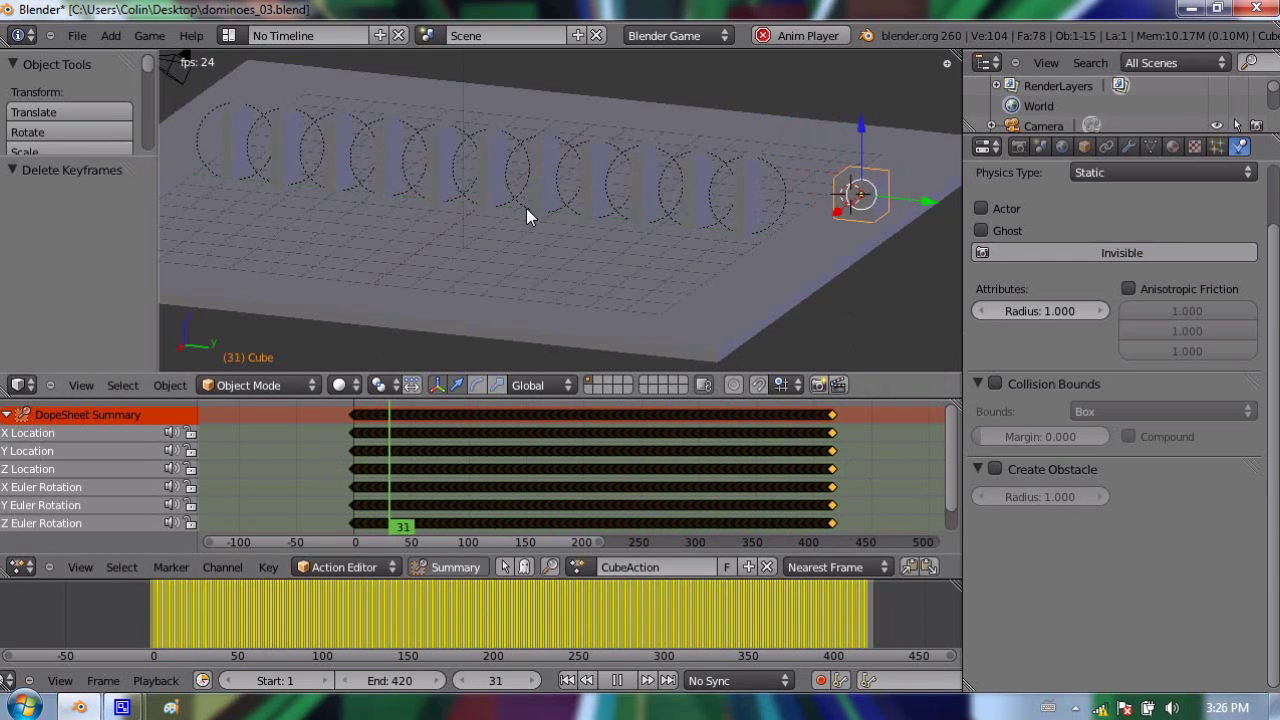
{"action": "key", "text": "Escape"}
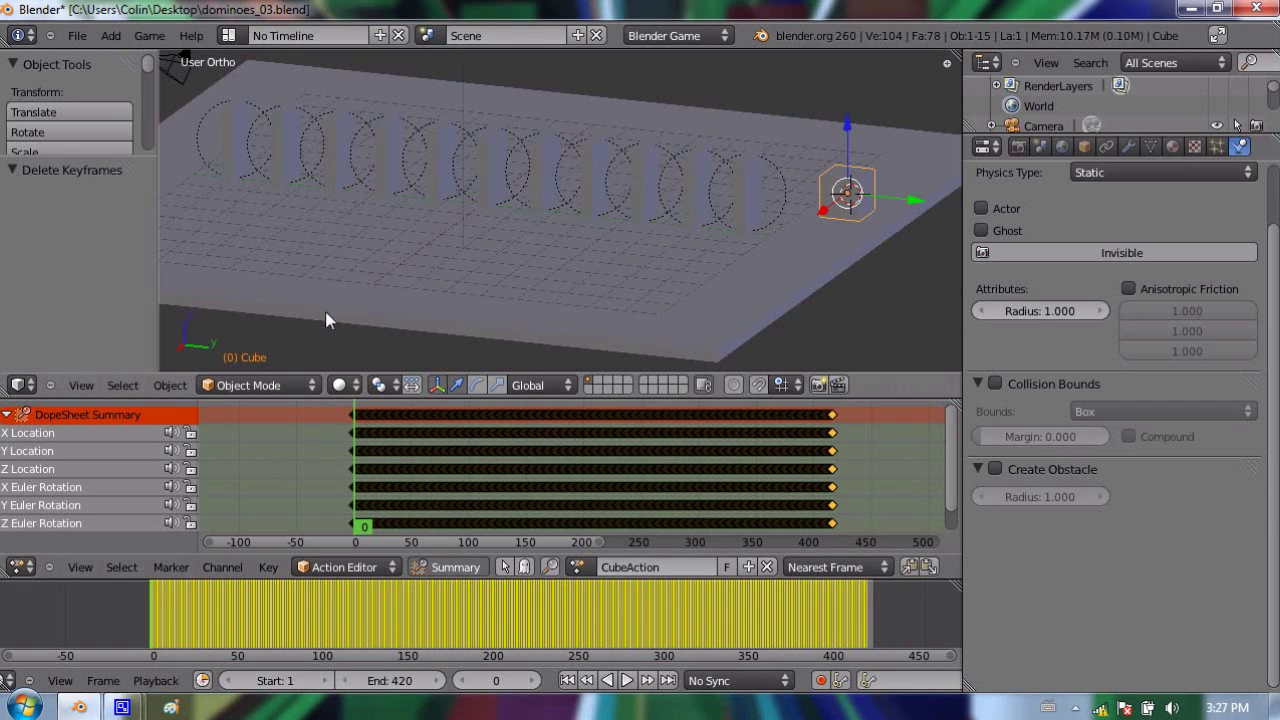
Shrink the 3D View to enlarge the Dope Sheet keyframe area, then pan it slightly
{"action": "left_click_drag", "start_coordinate": [208, 607], "coordinate": [116, 599]}
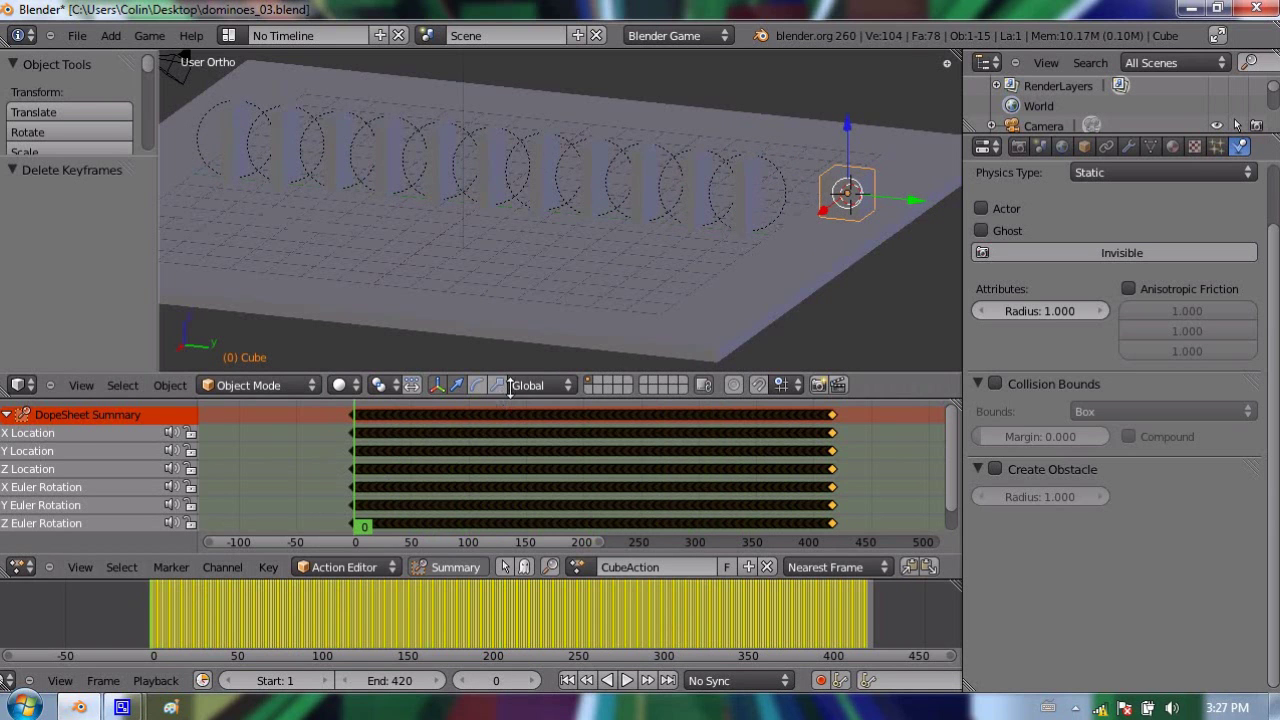
{"action": "left_click_drag", "start_coordinate": [507, 398], "coordinate": [671, 283]}
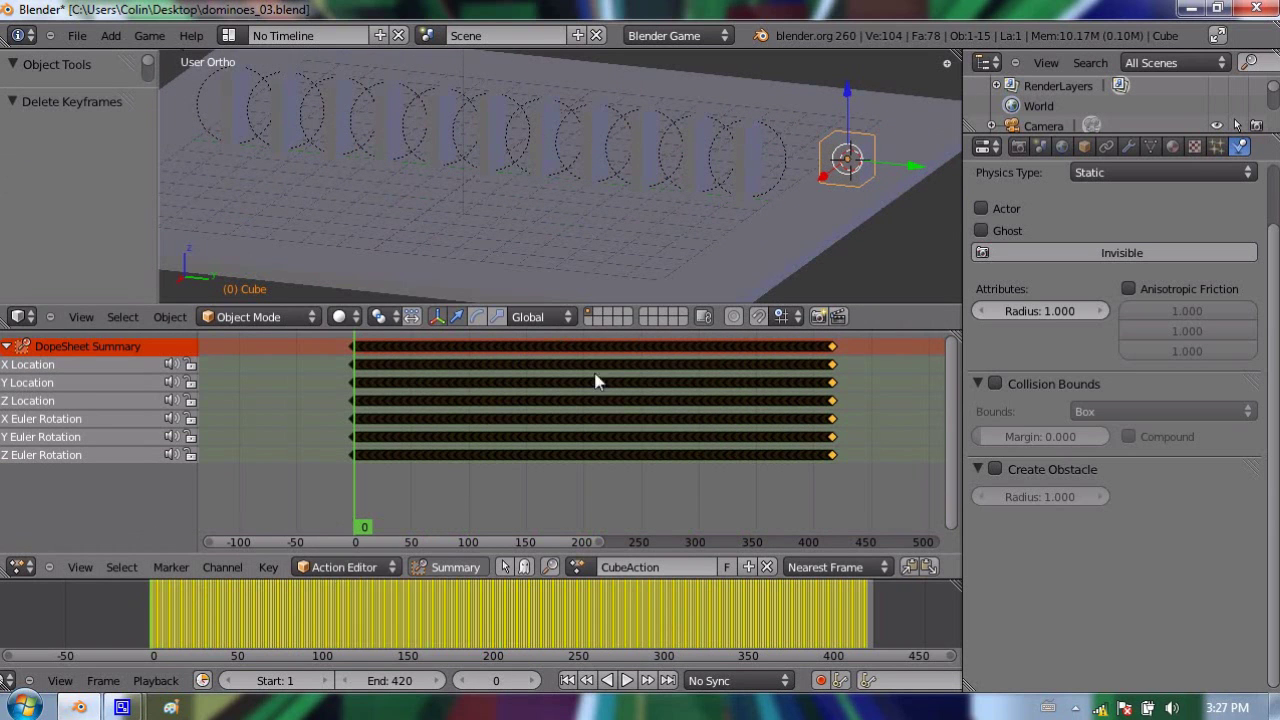
{"action": "middle_click_drag", "start_coordinate": [622, 382], "coordinate": [622, 447]}
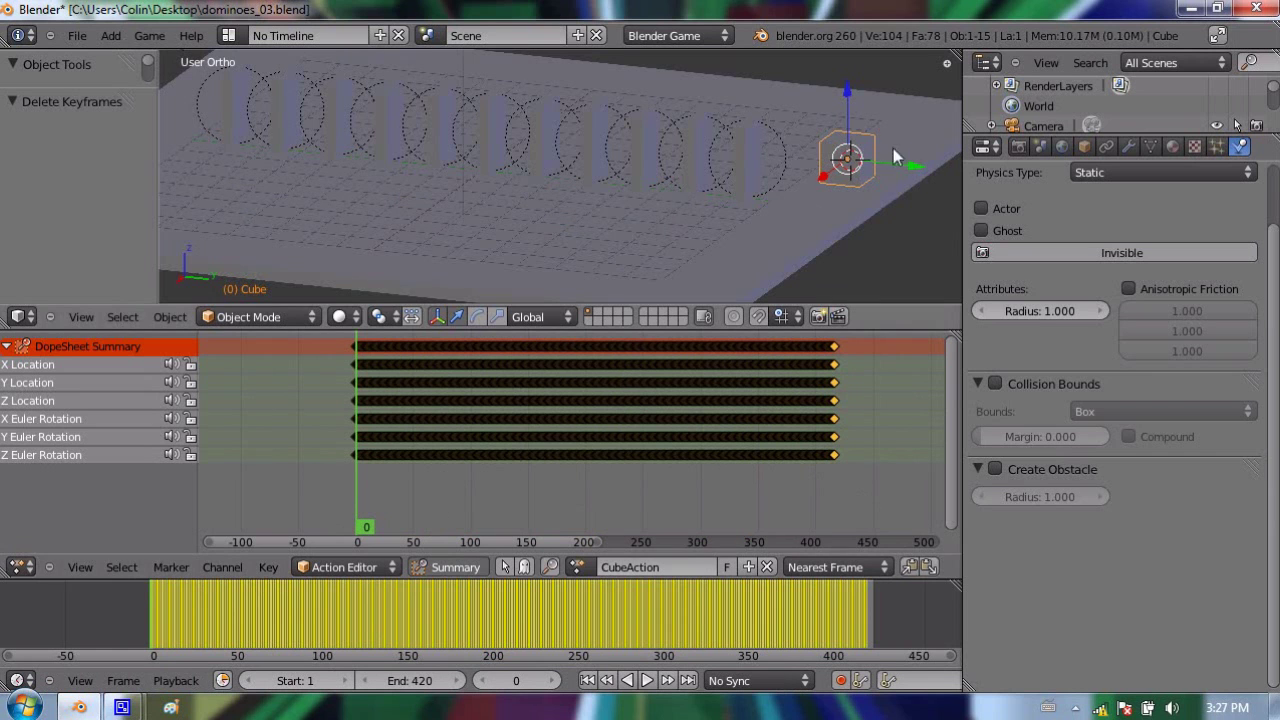
Select a few dominoes and switch the editor mode from Action Editor to DopeSheet
{"action": "right_click", "coordinate": [748, 133]}
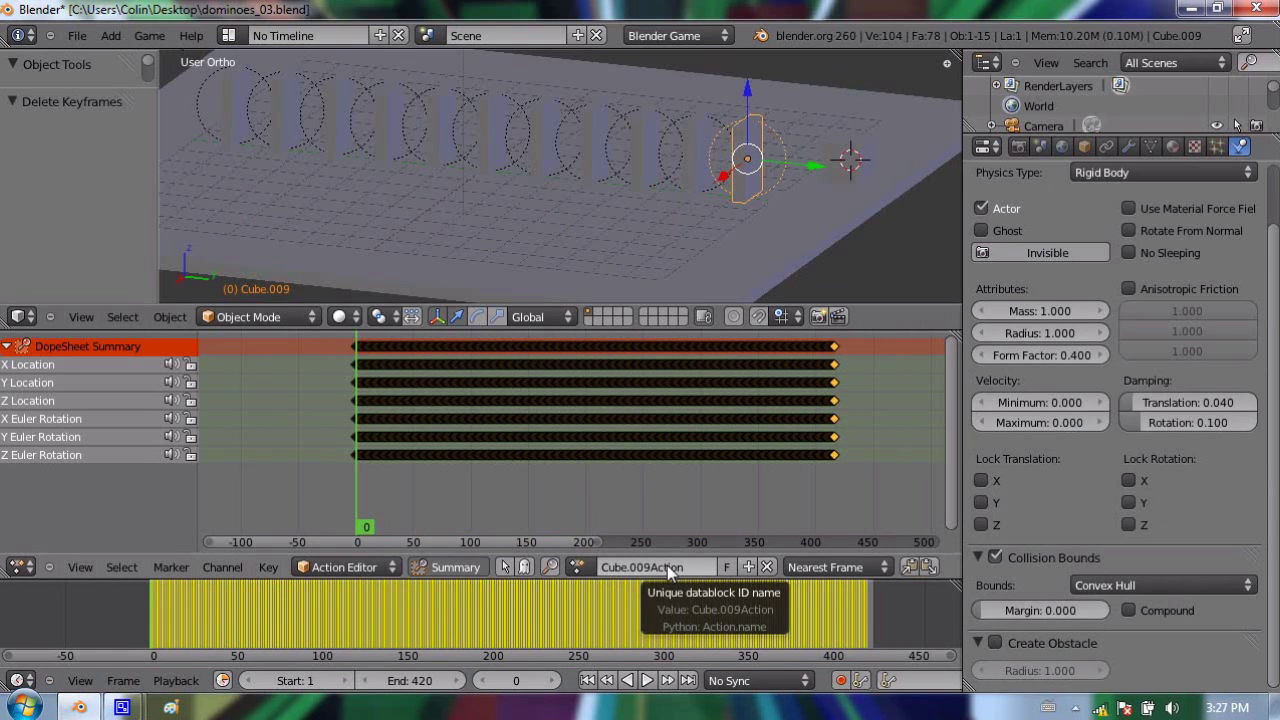
{"action": "right_click", "coordinate": [706, 130]}
{"action": "right_click", "coordinate": [636, 124]}
{"action": "right_click", "coordinate": [605, 130]}
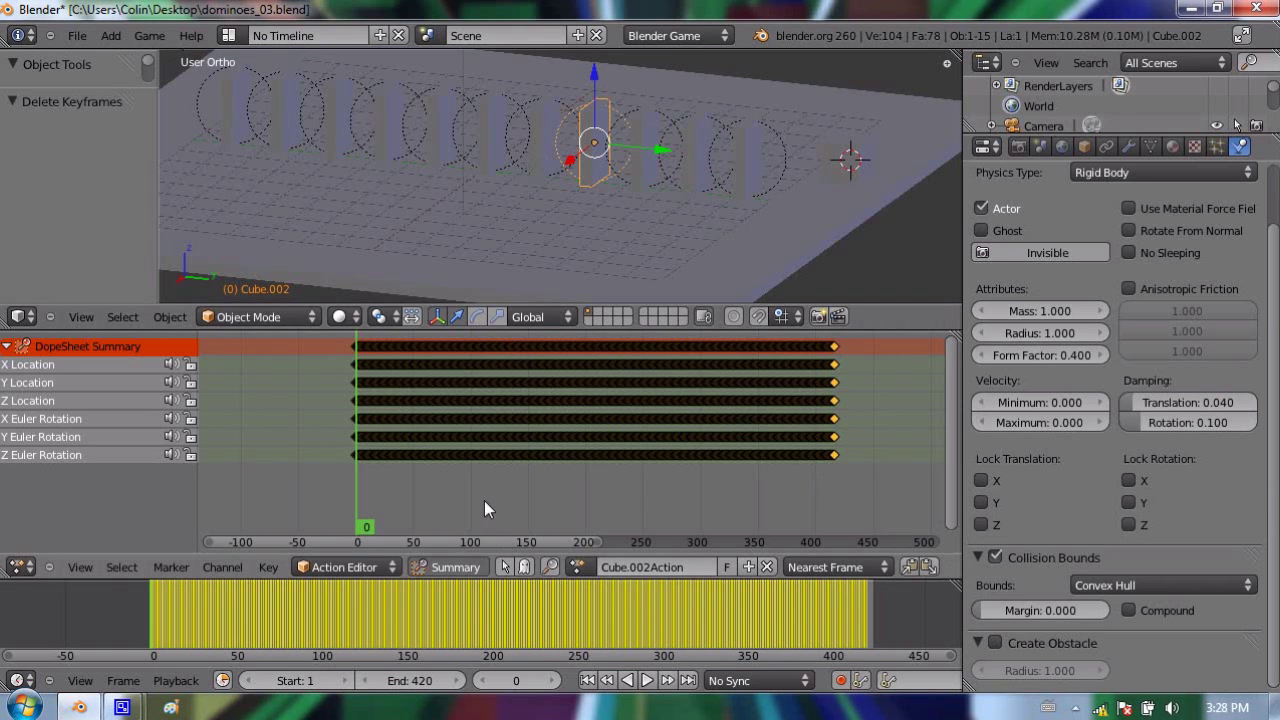
{"action": "left_click", "coordinate": [344, 567]}
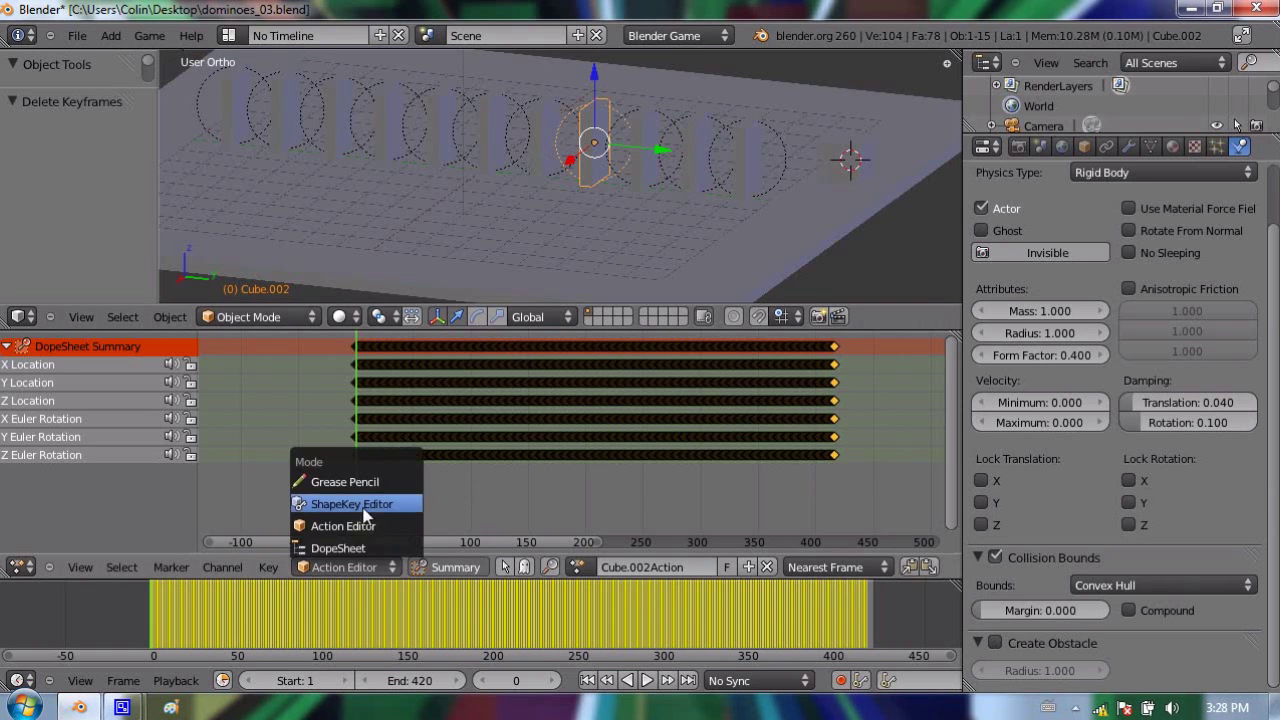
{"action": "left_click", "coordinate": [330, 546]}
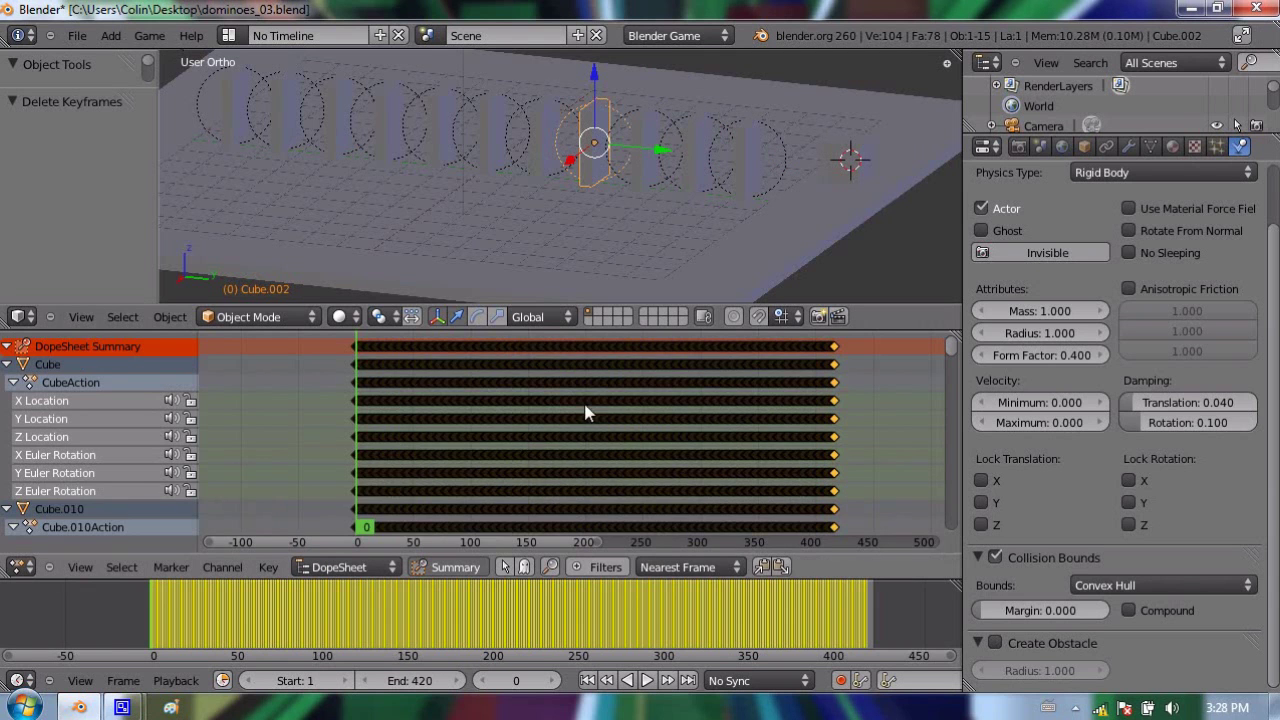
{"action": "scroll", "coordinate": [630, 395], "scroll_direction": "down", "scroll_amount": 2}
{"action": "left_click_drag", "start_coordinate": [952, 347], "coordinate": [958, 495]}
Select all twelve dominoes, from the rightmost to the leftmost
{"action": "right_click", "coordinate": [845, 162]}
{"action": "right_click", "coordinate": [747, 145], "text": "shift"}
{"action": "right_click", "coordinate": [694, 144], "text": "shift"}
{"action": "right_click", "coordinate": [650, 137], "text": "shift"}
{"action": "right_click", "coordinate": [597, 129], "text": "shift"}
{"action": "right_click", "coordinate": [550, 126], "text": "shift"}
{"action": "right_click", "coordinate": [489, 118], "text": "shift"}
{"action": "right_click", "coordinate": [438, 114], "text": "shift"}
{"action": "right_click", "coordinate": [390, 113], "text": "shift"}
{"action": "right_click", "coordinate": [350, 113], "text": "shift"}
{"action": "right_click", "coordinate": [285, 97], "text": "shift"}
{"action": "right_click", "coordinate": [231, 96], "text": "shift"}
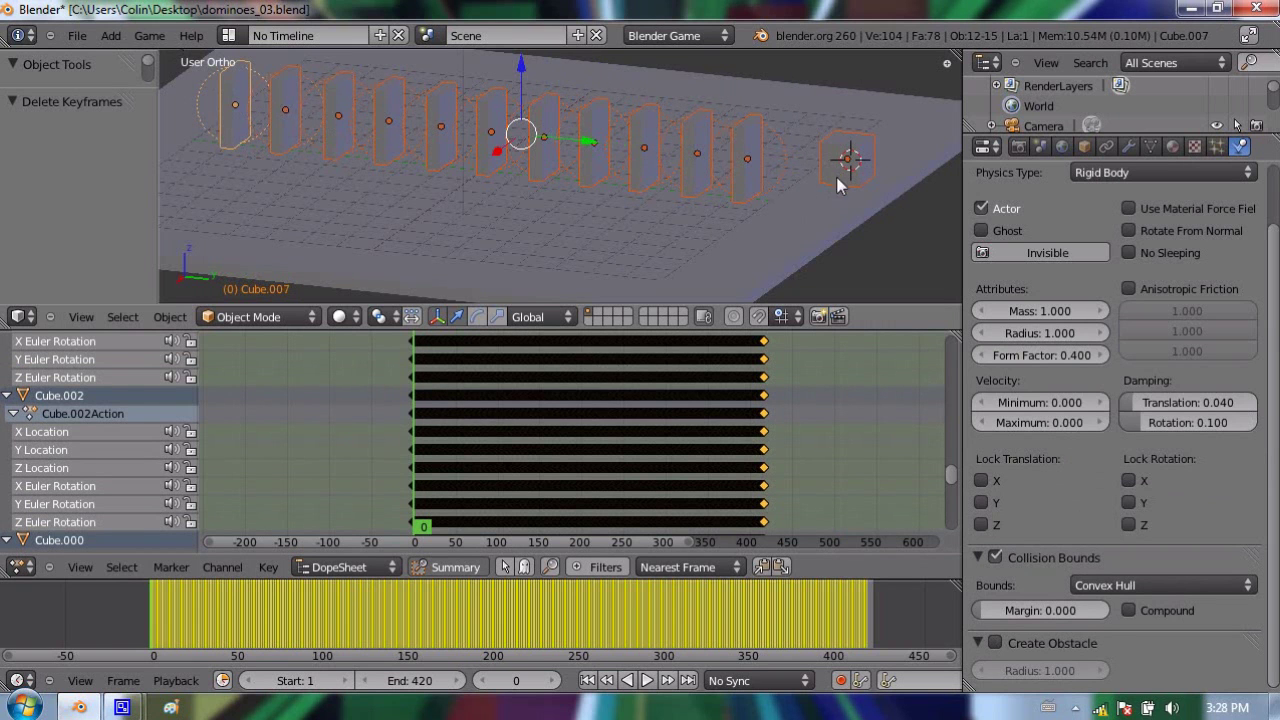
Select all the dominoes' keyframes and scrub forward to see the fallen dominoes
{"action": "scroll", "coordinate": [645, 388], "scroll_direction": "down", "scroll_amount": 3}
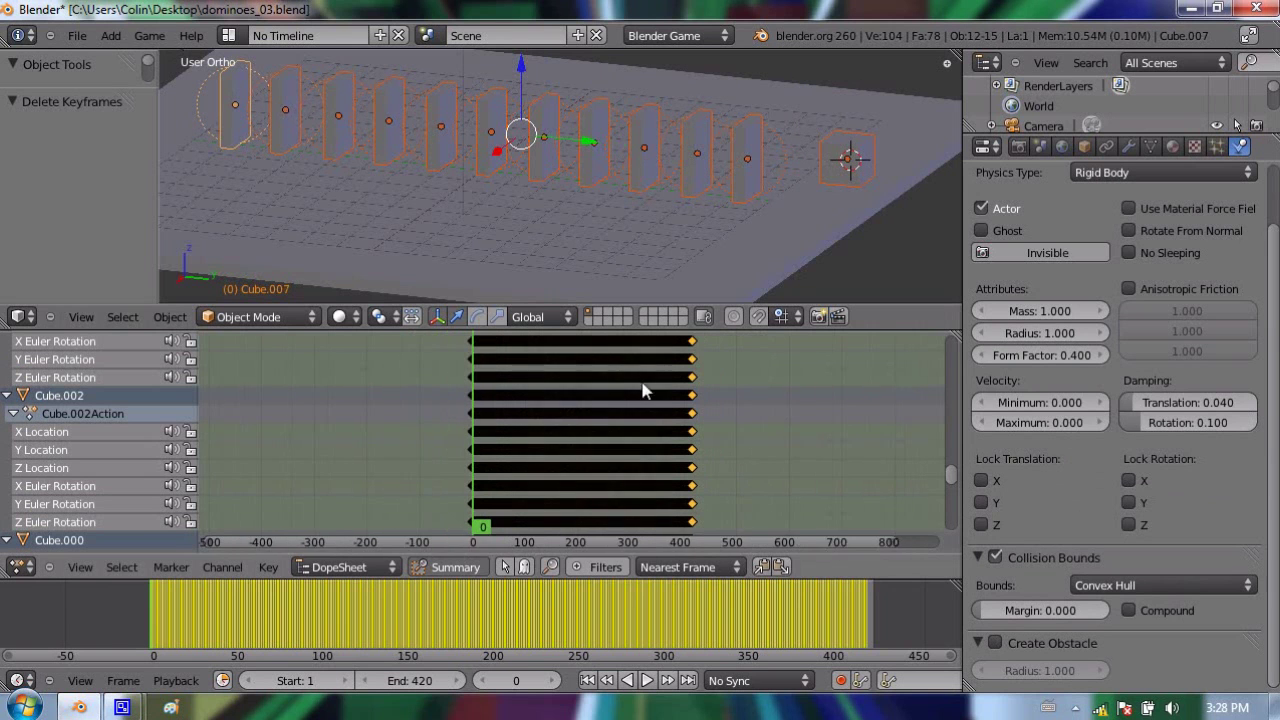
{"action": "key", "text": "a"}
{"action": "key", "text": "a"}
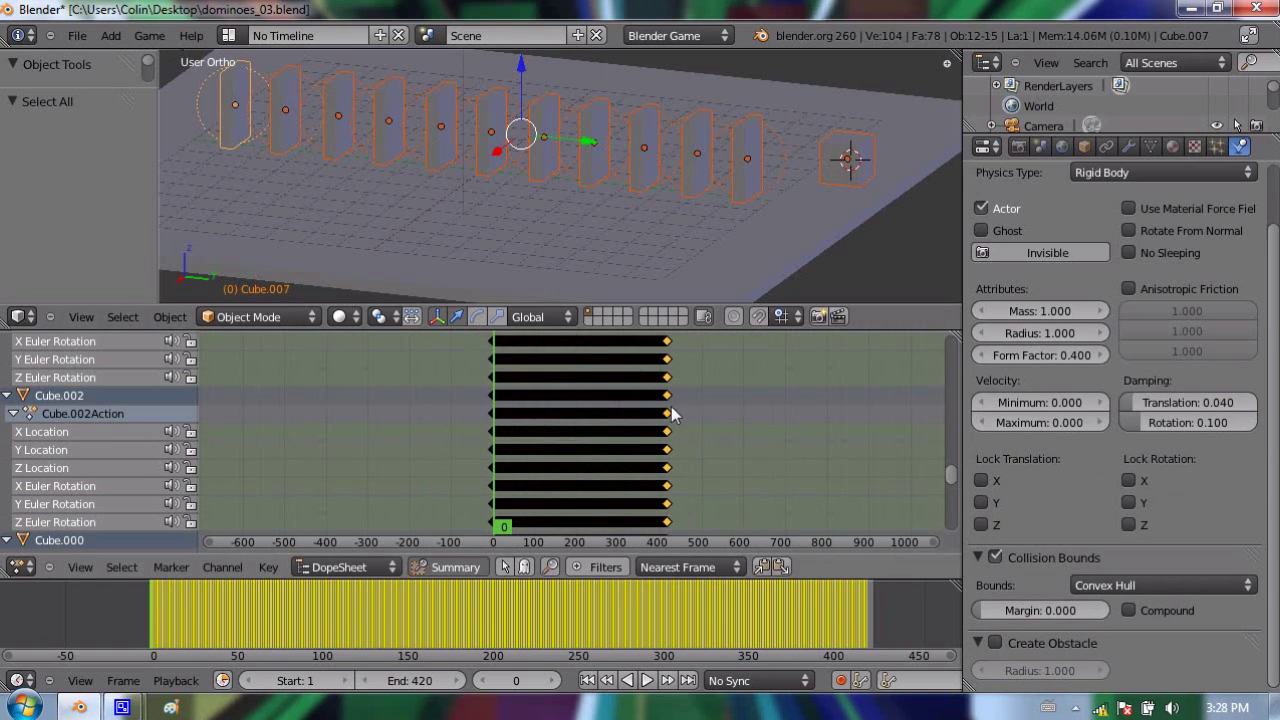
{"action": "scroll", "coordinate": [688, 420], "scroll_direction": "down", "scroll_amount": 2}
{"action": "left_click_drag", "start_coordinate": [948, 474], "coordinate": [776, 465]}
{"action": "scroll", "coordinate": [726, 435], "scroll_direction": "up", "scroll_amount": 4}
{"action": "scroll", "coordinate": [727, 440], "scroll_direction": "up", "scroll_amount": 2}
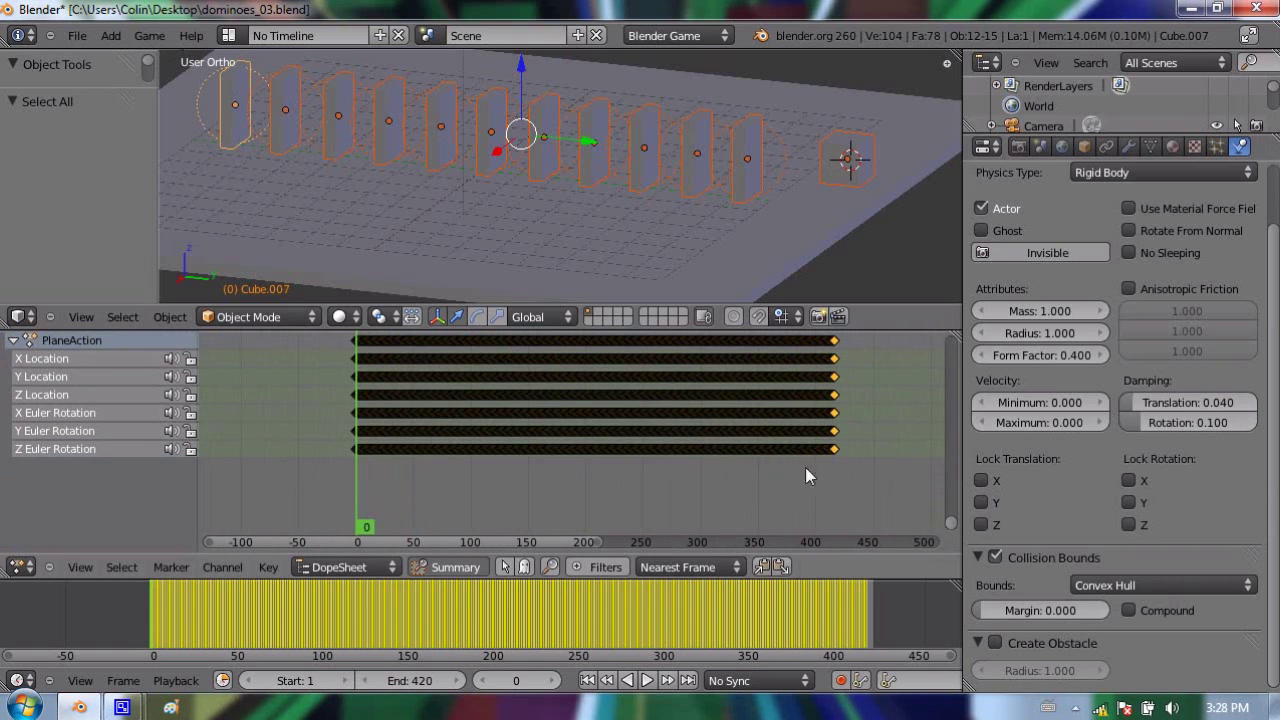
{"action": "left_click_drag", "start_coordinate": [366, 476], "coordinate": [263, 372]}
{"action": "key", "text": "Up"}
Scale the selected domino keyframes by 0.4 in time, after undoing a first attempt
{"action": "key", "text": "s"}
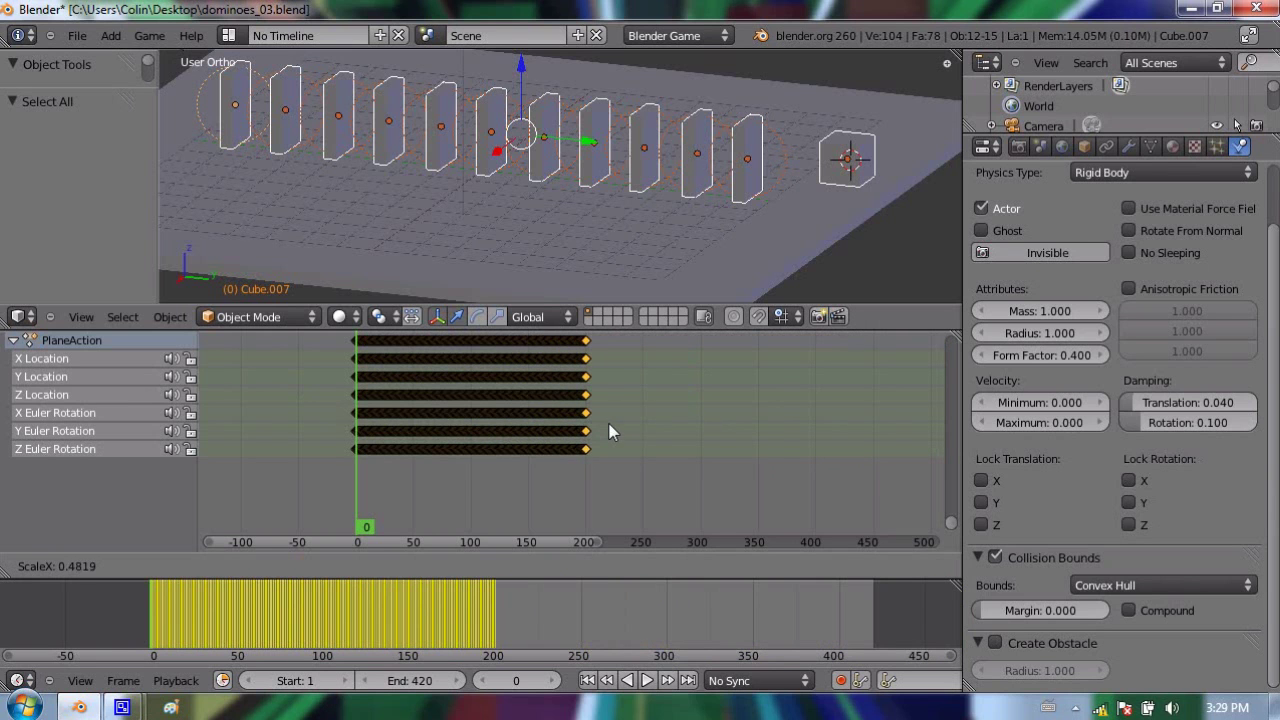
{"action": "left_click", "coordinate": [612, 432]}
{"action": "key", "text": "ctrl+z"}
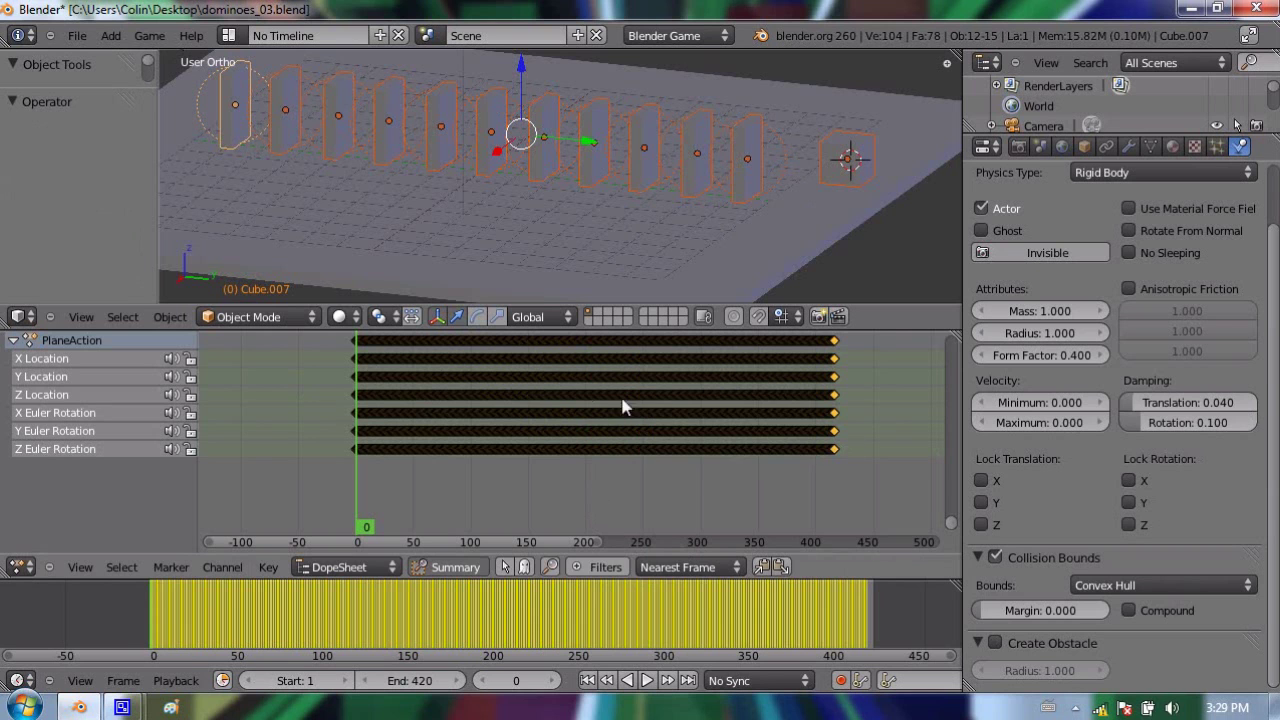
{"action": "key", "text": "s"}
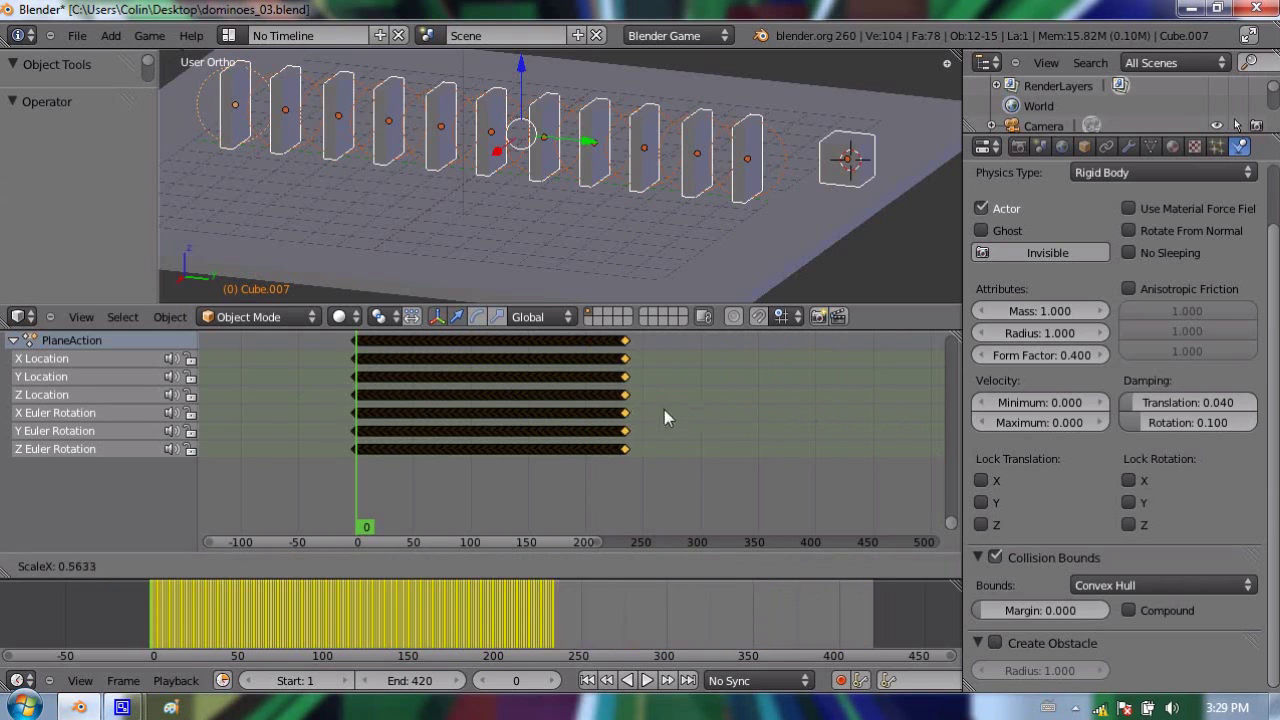
{"action": "right_click", "coordinate": [805, 412]}
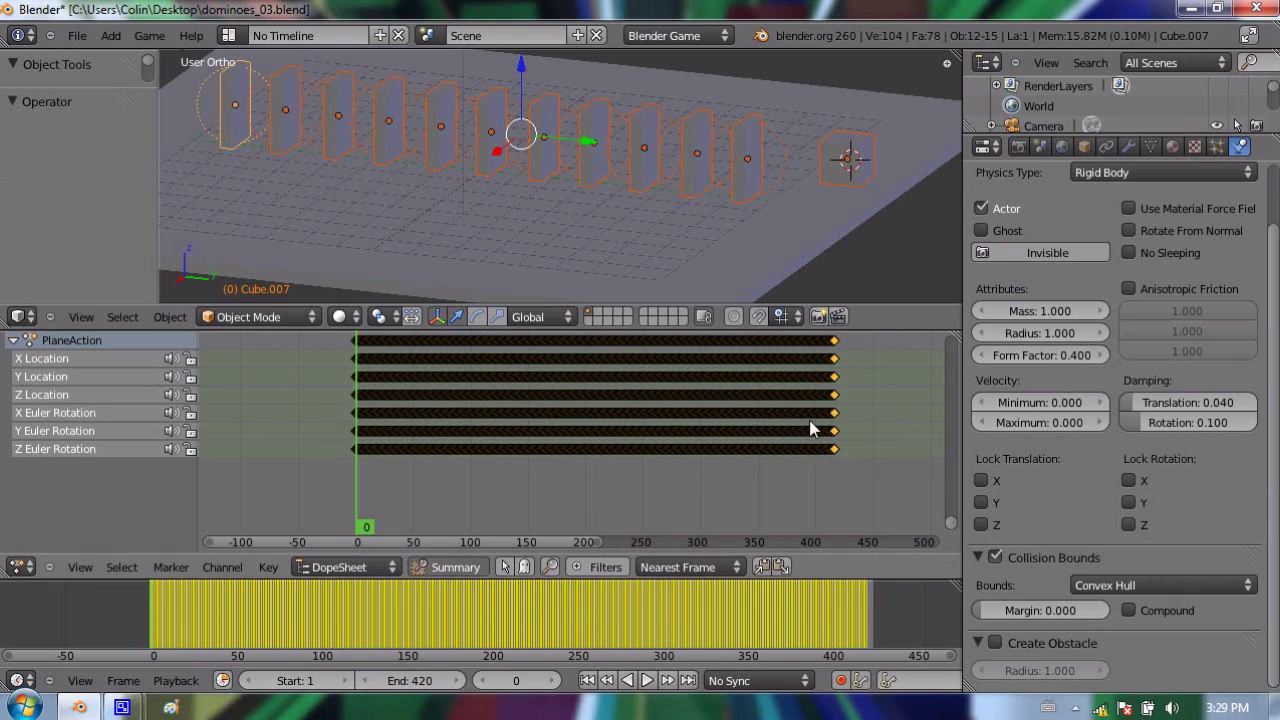
{"action": "type", "text": "s0.4"}
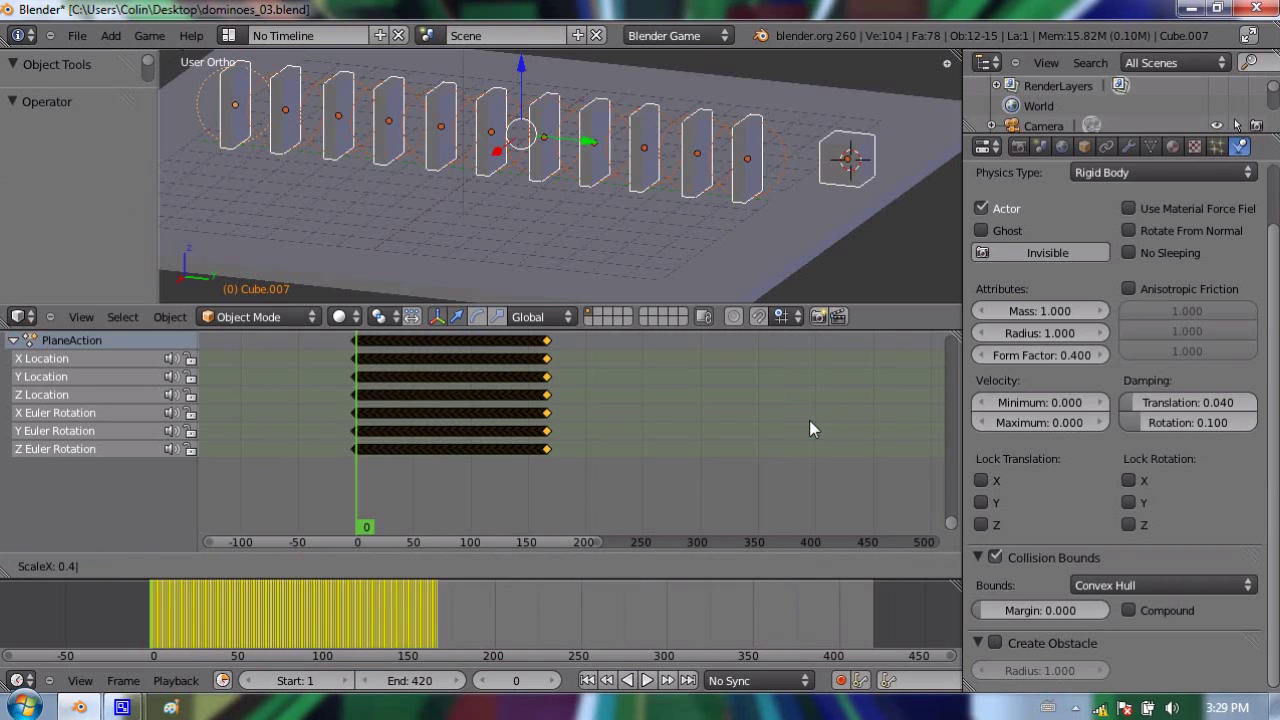
{"action": "key", "text": "Return"}
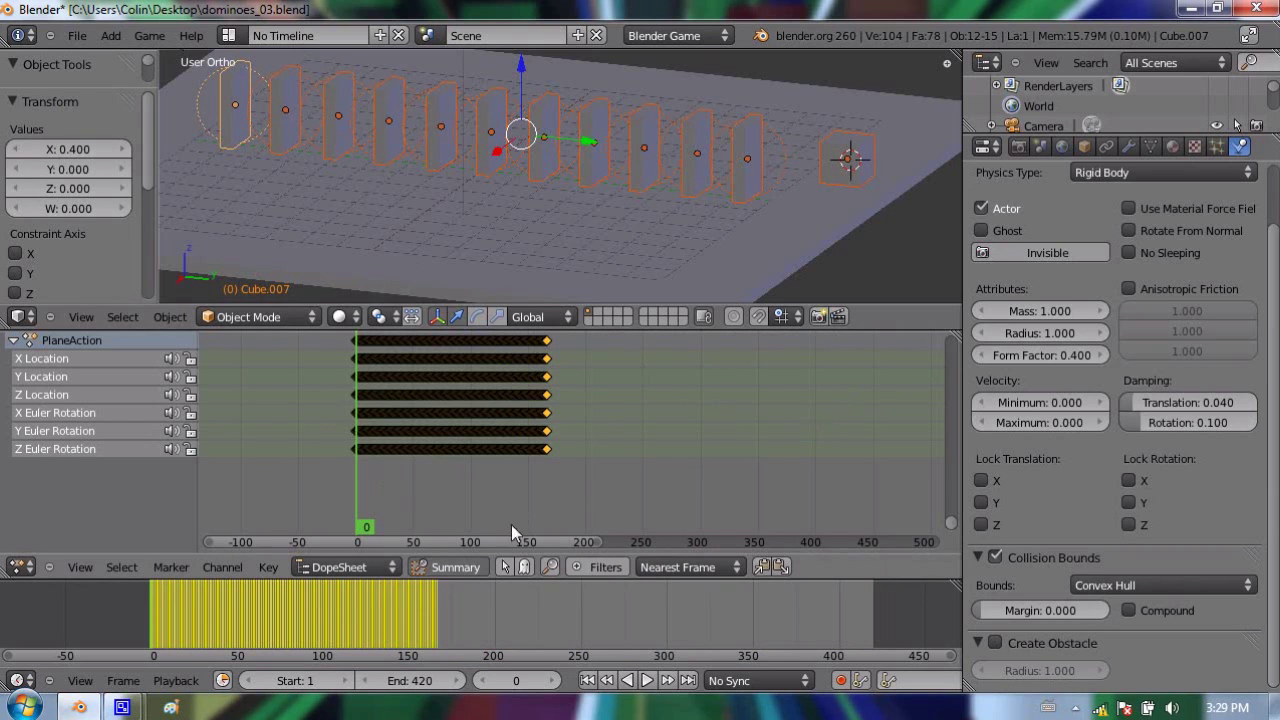
{"action": "left_click", "coordinate": [647, 680]}
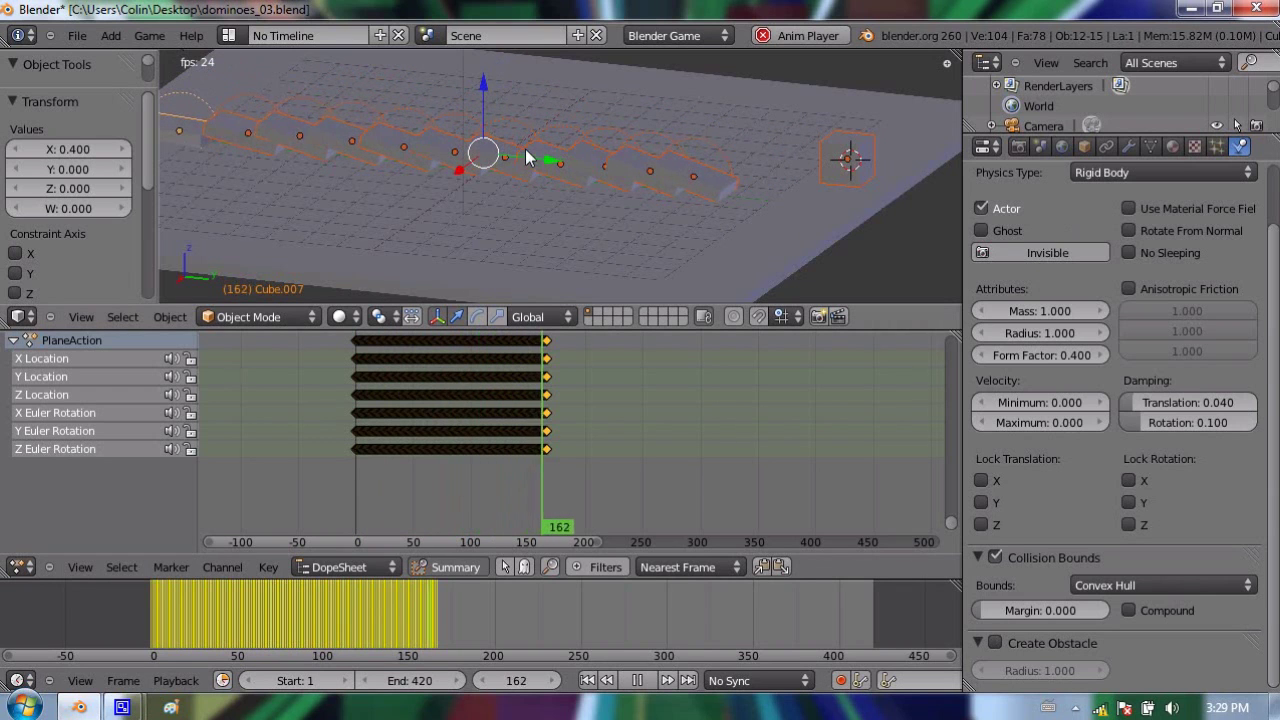
{"action": "key", "text": "Escape"}
{"action": "left_click_drag", "start_coordinate": [352, 499], "coordinate": [466, 444]}
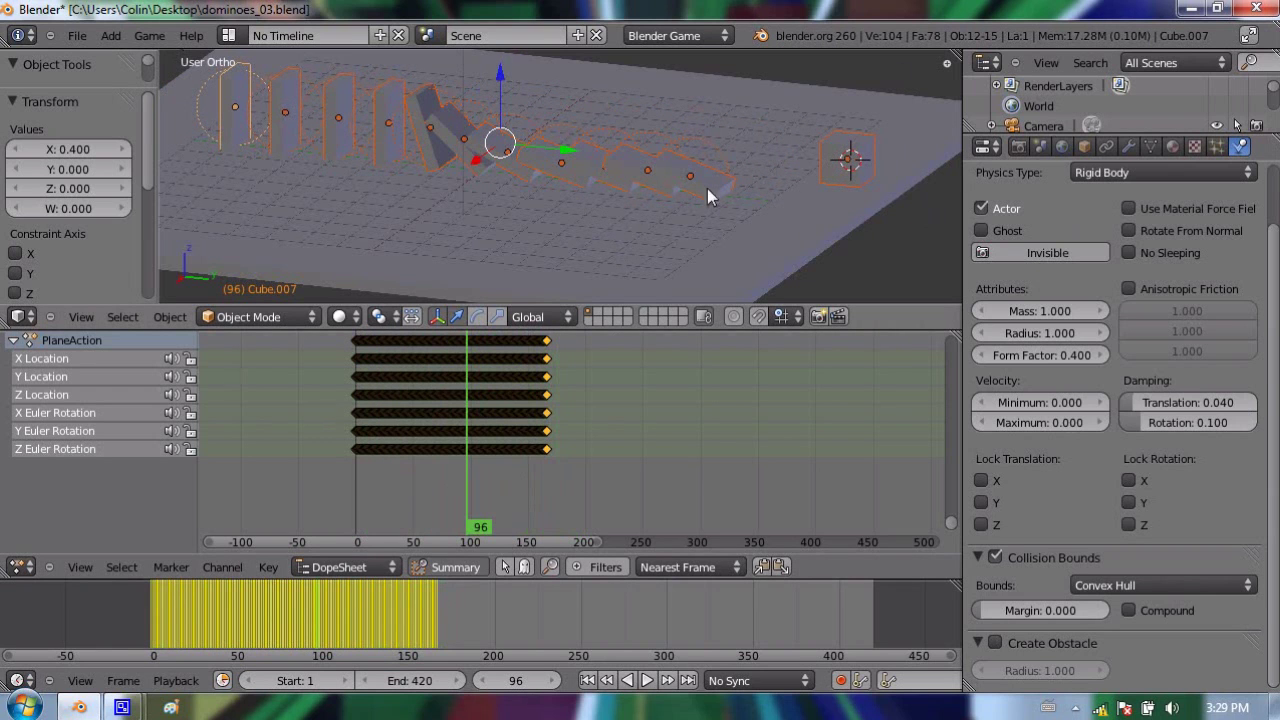
{"action": "left_click_drag", "start_coordinate": [504, 479], "coordinate": [334, 391]}
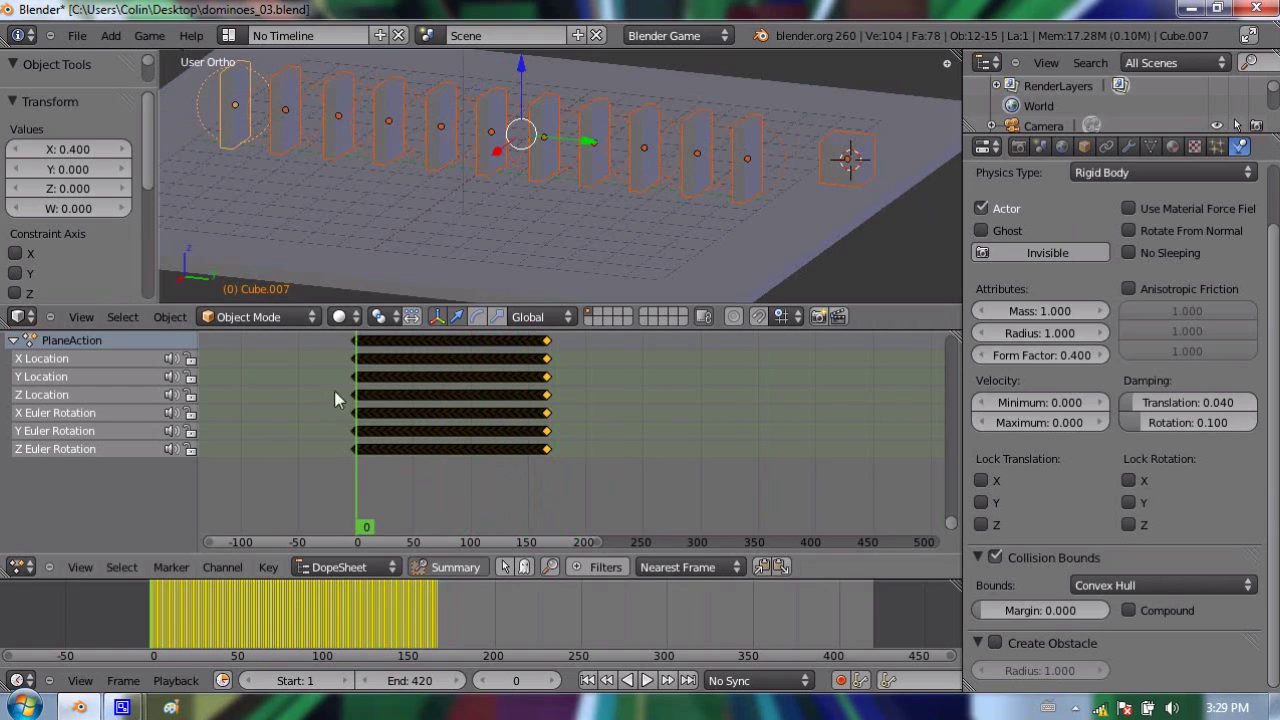
{"action": "left_click", "coordinate": [647, 680]}
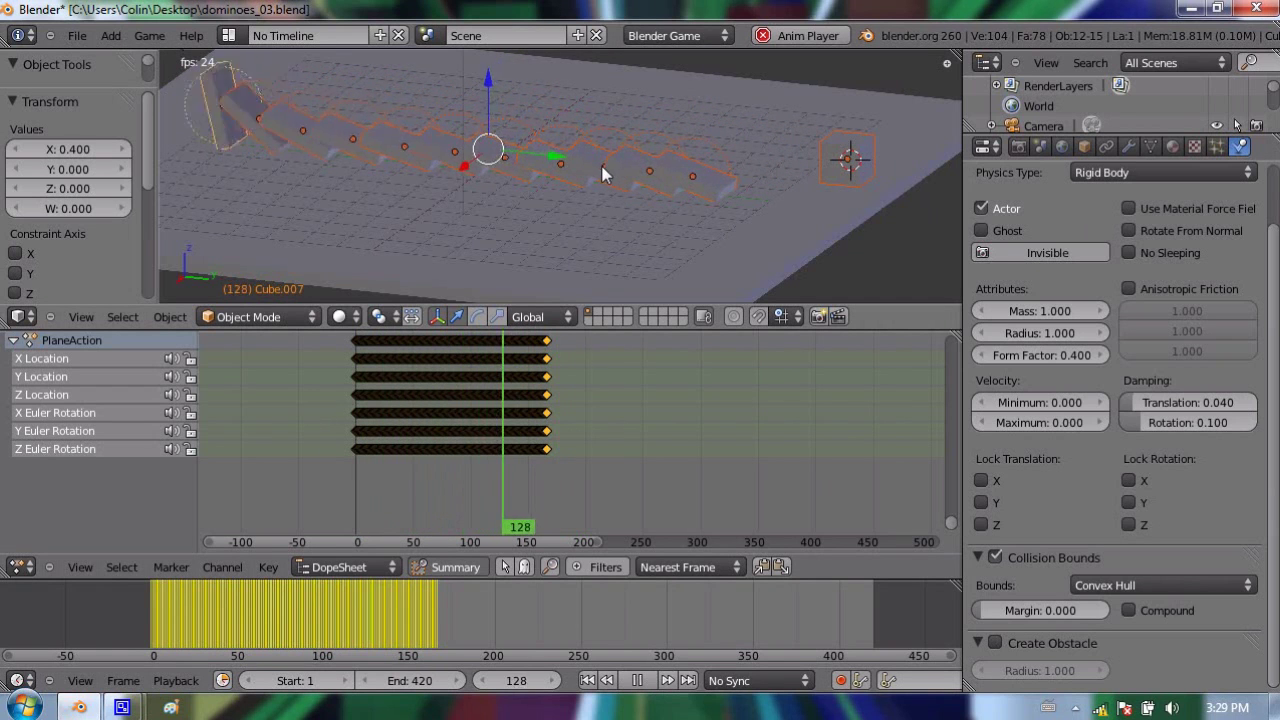
{"action": "key", "text": "Escape"}
Scale the keyframes by 0.8 so the fall ends near frame 135, then play it back
{"action": "key", "text": "s"}
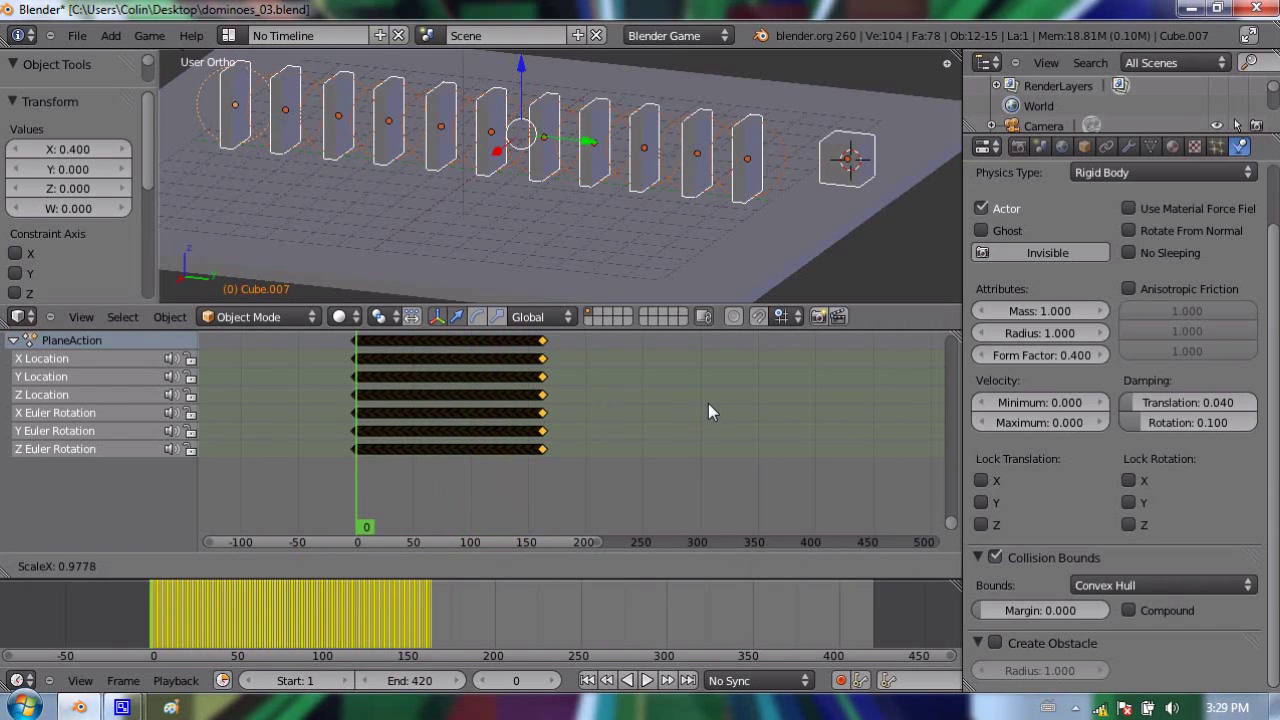
{"action": "type", "text": "0.8"}
{"action": "key", "text": "Return"}
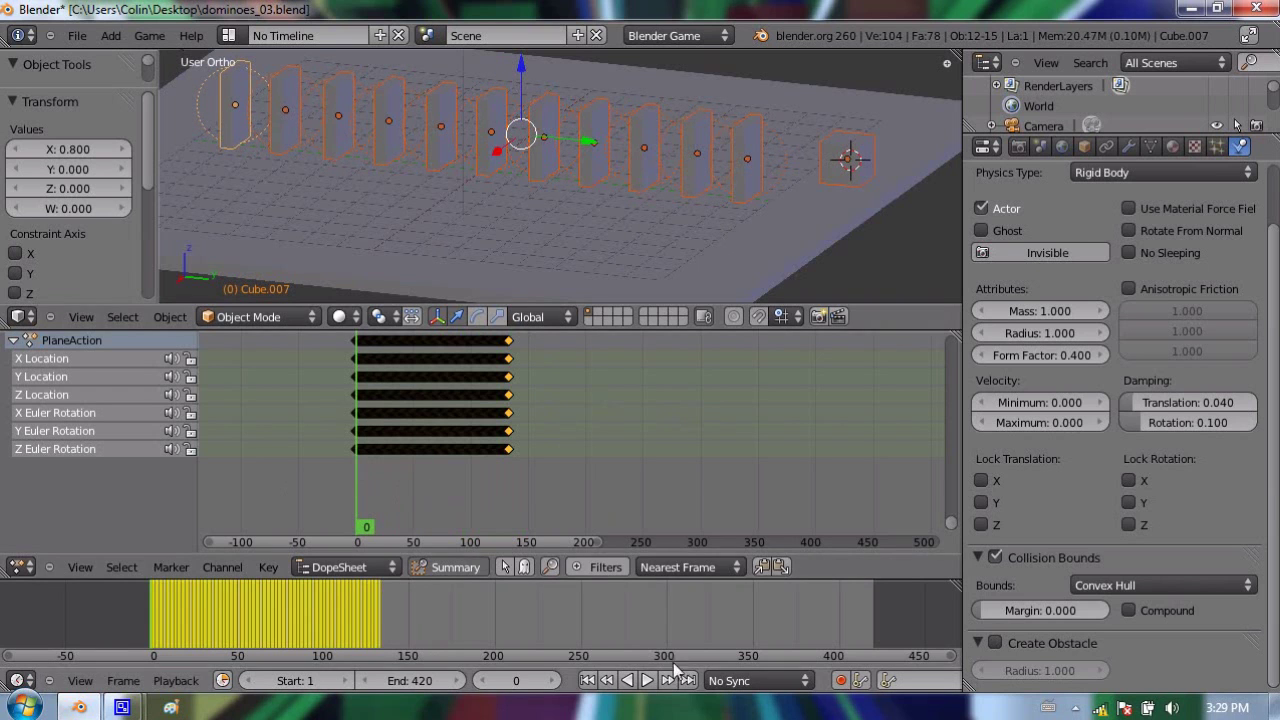
{"action": "left_click", "coordinate": [647, 680]}
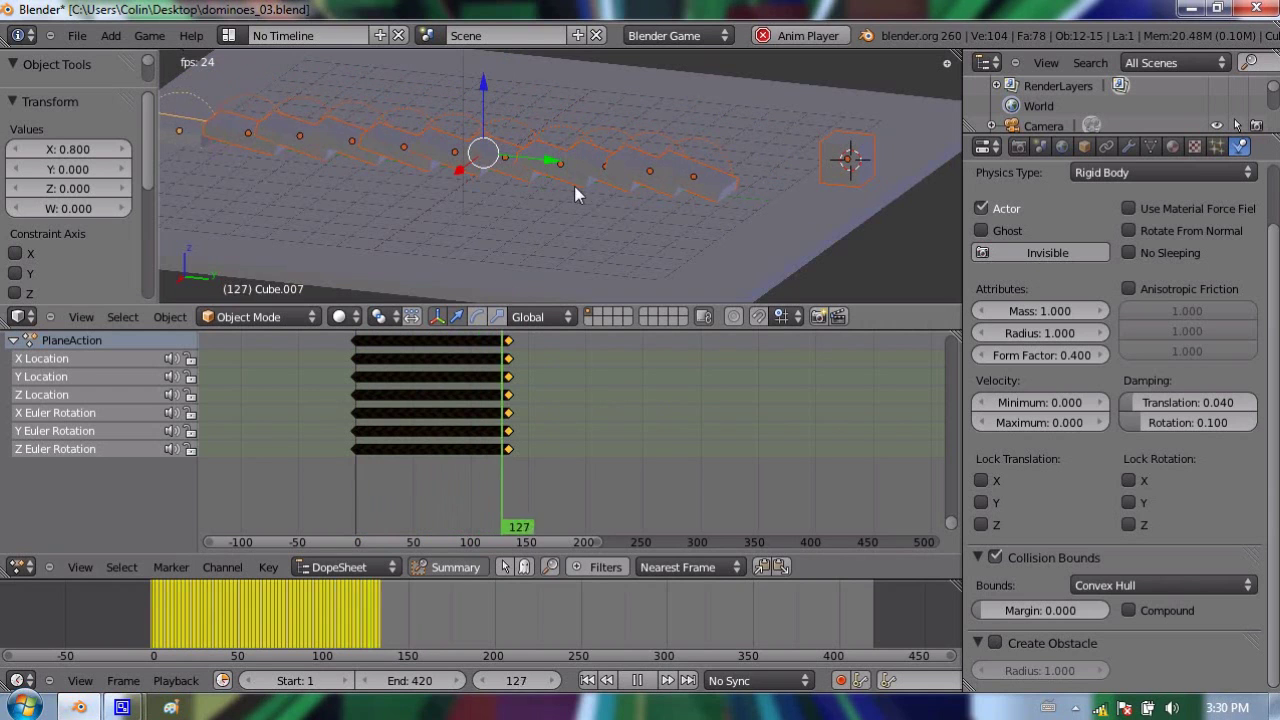
{"action": "key", "text": "Escape"}
Review the Plane channels' keyframes, scrubbing the fall around frames 63 to 89
{"action": "left_click_drag", "start_coordinate": [520, 463], "coordinate": [428, 410]}
{"action": "scroll", "coordinate": [440, 446], "scroll_direction": "up", "scroll_amount": 3}
{"action": "middle_click_drag", "start_coordinate": [440, 446], "coordinate": [698, 436]}
{"action": "scroll", "coordinate": [698, 436], "scroll_direction": "up", "scroll_amount": 4}
{"action": "scroll", "coordinate": [699, 410], "scroll_direction": "up", "scroll_amount": 2}
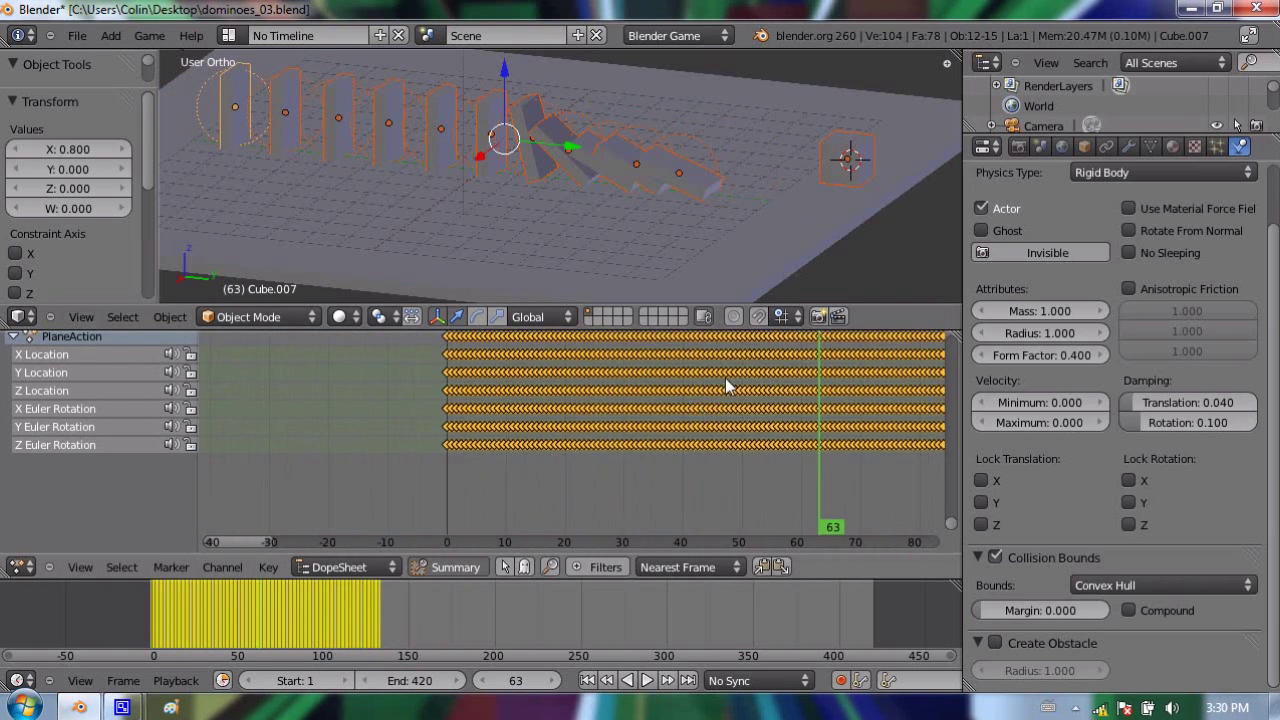
{"action": "middle_click_drag", "start_coordinate": [729, 383], "coordinate": [489, 431]}
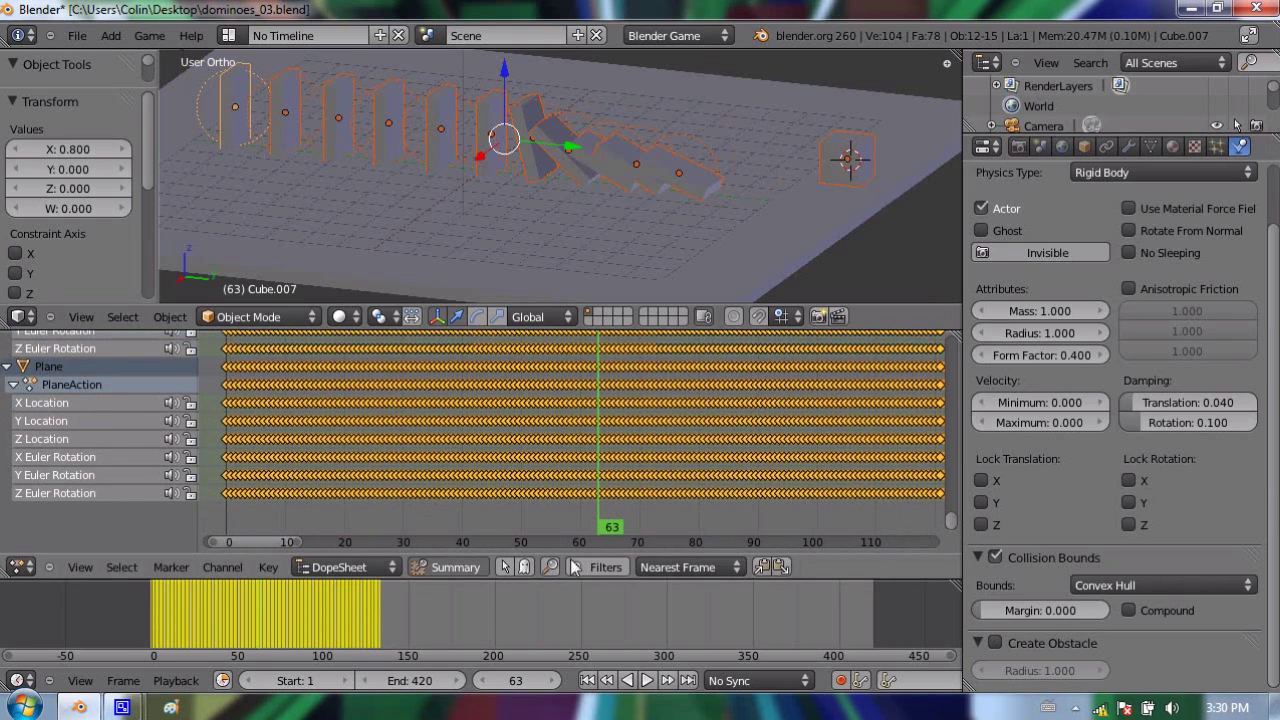
{"action": "left_click_drag", "start_coordinate": [571, 520], "coordinate": [609, 468]}
Save dominoes_03.blend from the File menu
{"action": "left_click", "coordinate": [75, 40]}
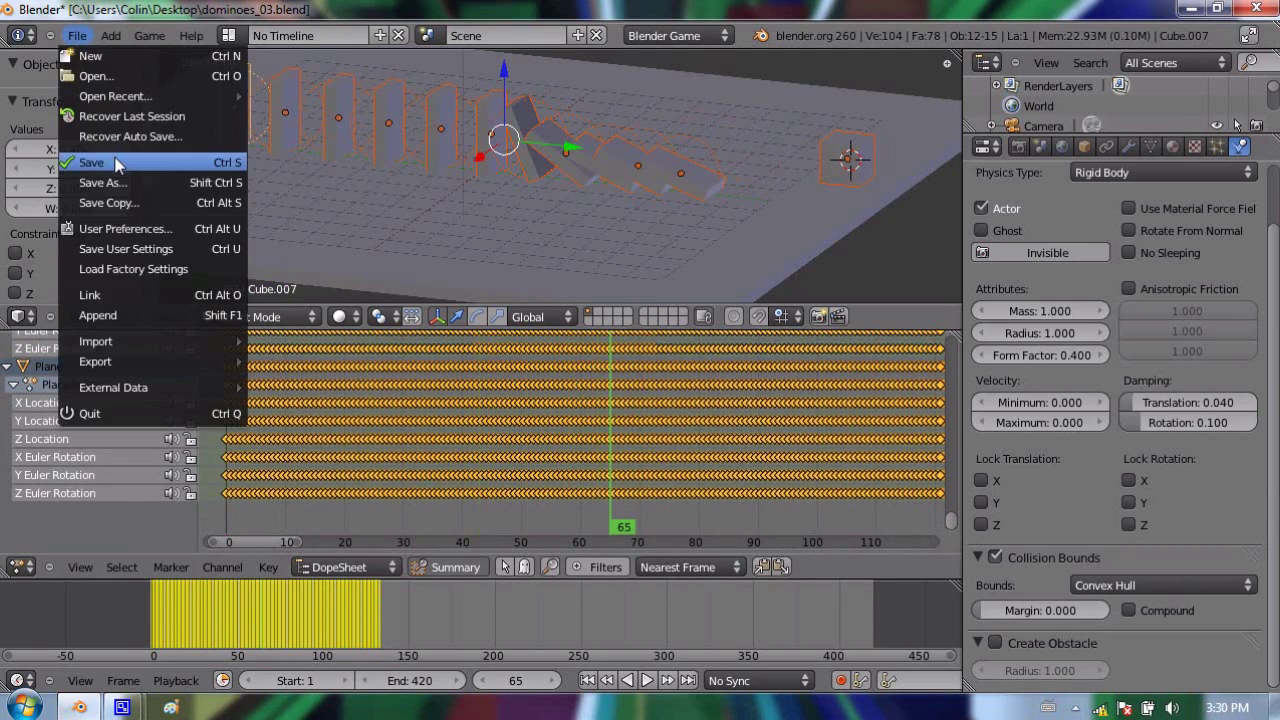
{"action": "left_click", "coordinate": [113, 163]}
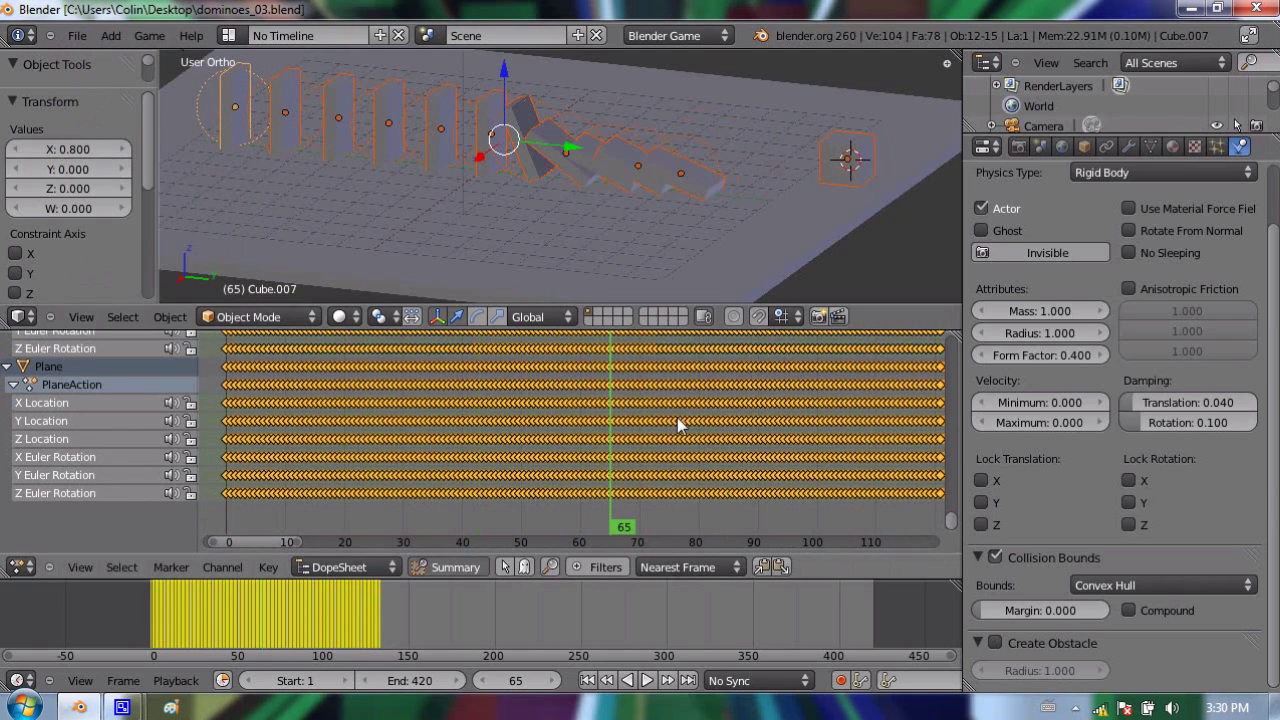
{"action": "middle_click_drag", "start_coordinate": [678, 417], "coordinate": [620, 426]}
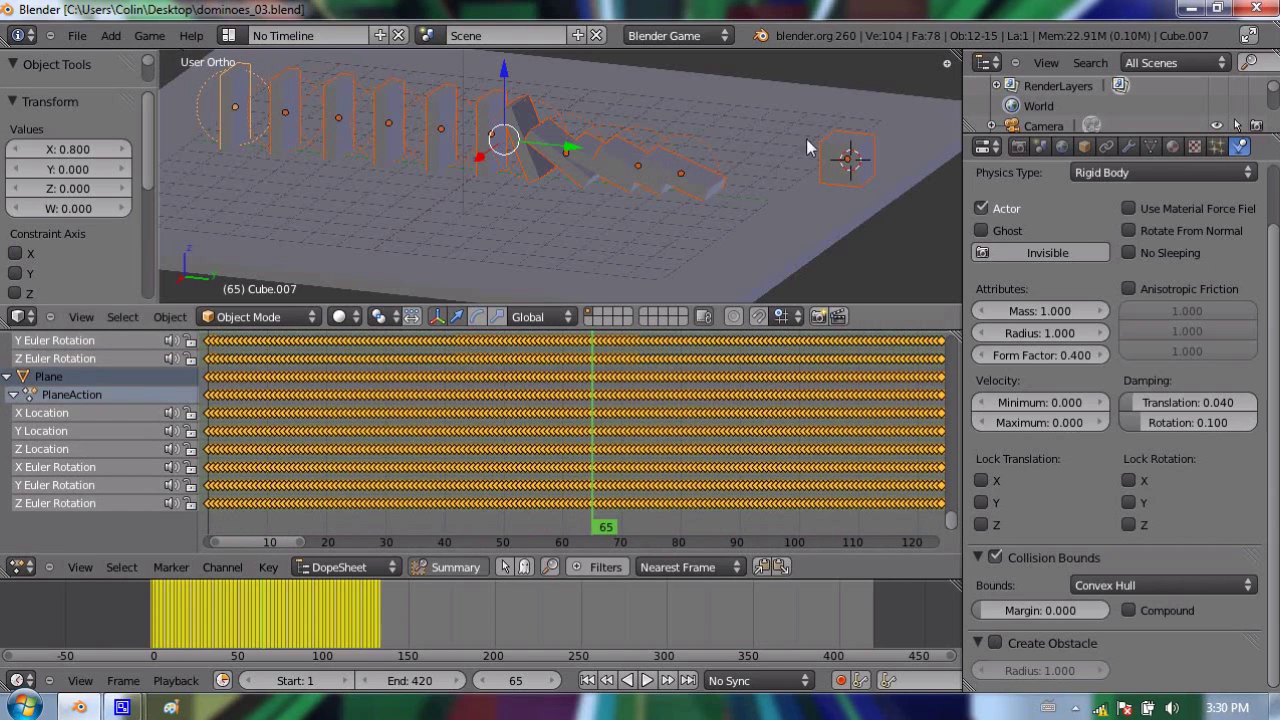
Select the Cube and orbit to a low, zoomed-out side view of the domino row
{"action": "right_click", "coordinate": [850, 155]}
{"action": "middle_click_drag", "start_coordinate": [788, 180], "coordinate": [846, 160]}
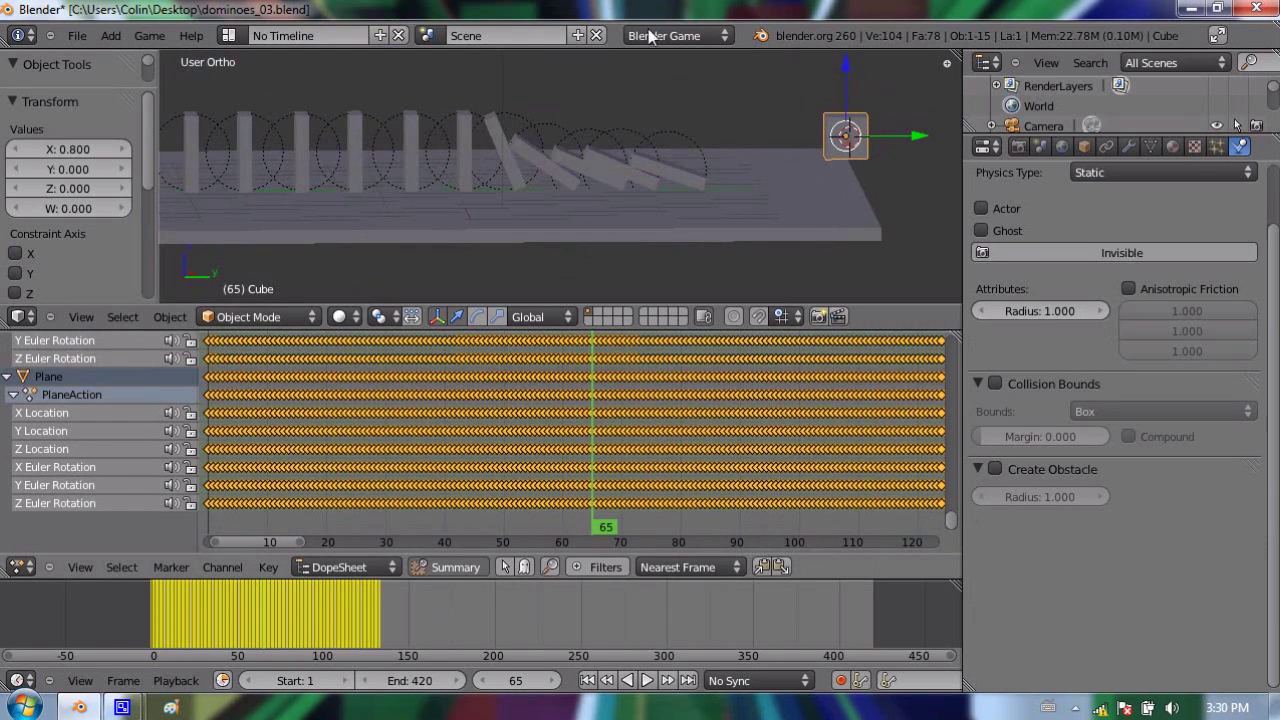
{"action": "scroll", "coordinate": [538, 235], "scroll_direction": "down", "scroll_amount": 1}
{"action": "scroll", "coordinate": [539, 238], "scroll_direction": "down", "scroll_amount": 2}
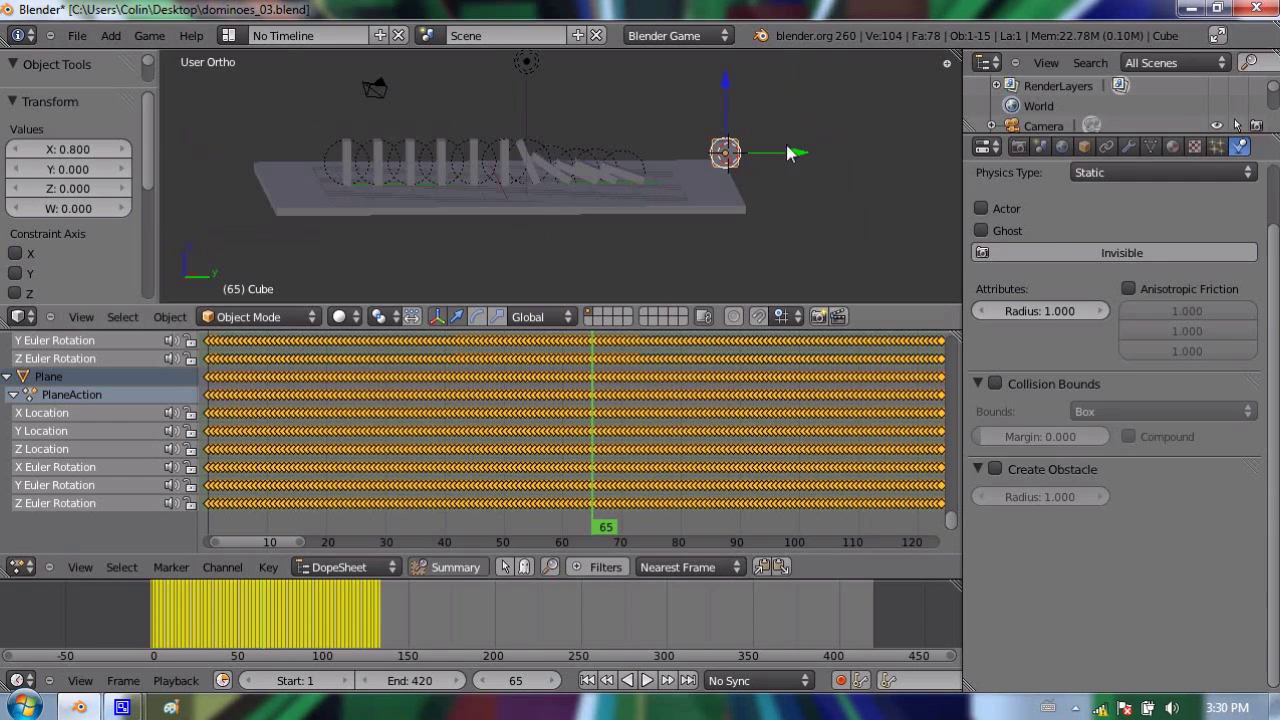
Inspect the physics of dominoes Cube.007, Cube.004 and Cube.005 by selecting each in turn
{"action": "right_click", "coordinate": [352, 165]}
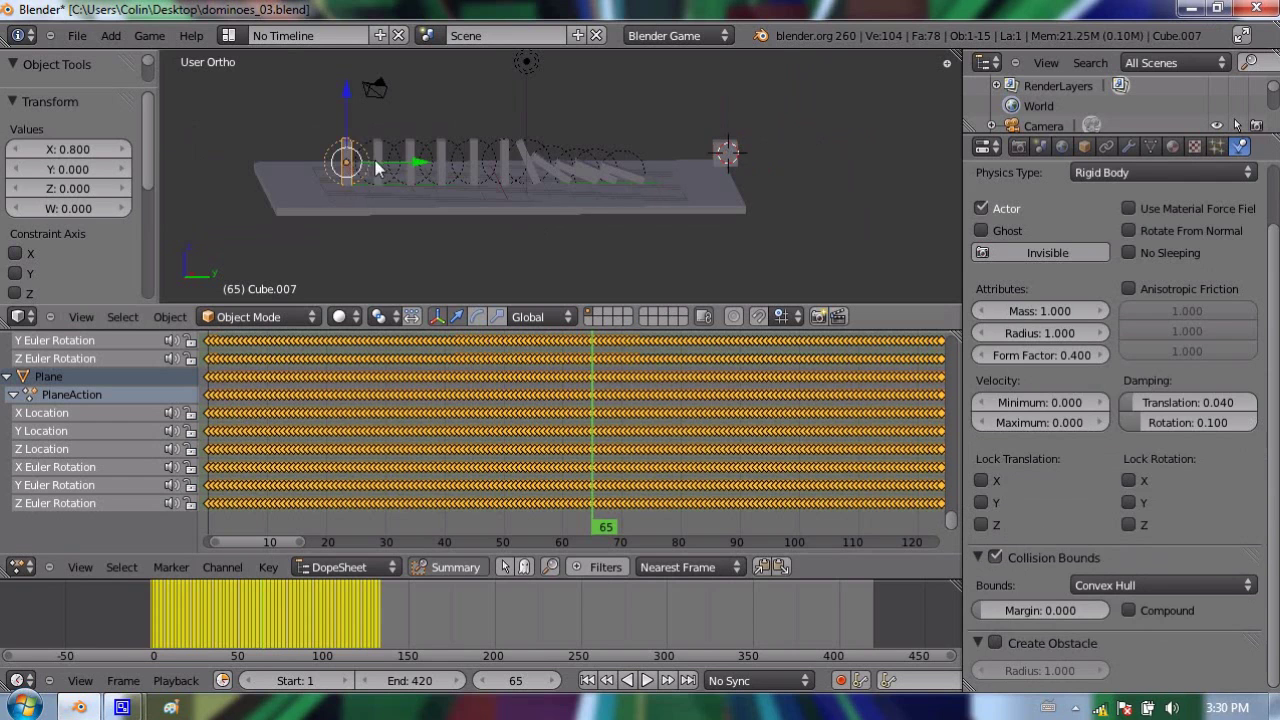
{"action": "right_click", "coordinate": [378, 166]}
{"action": "right_click", "coordinate": [417, 160]}
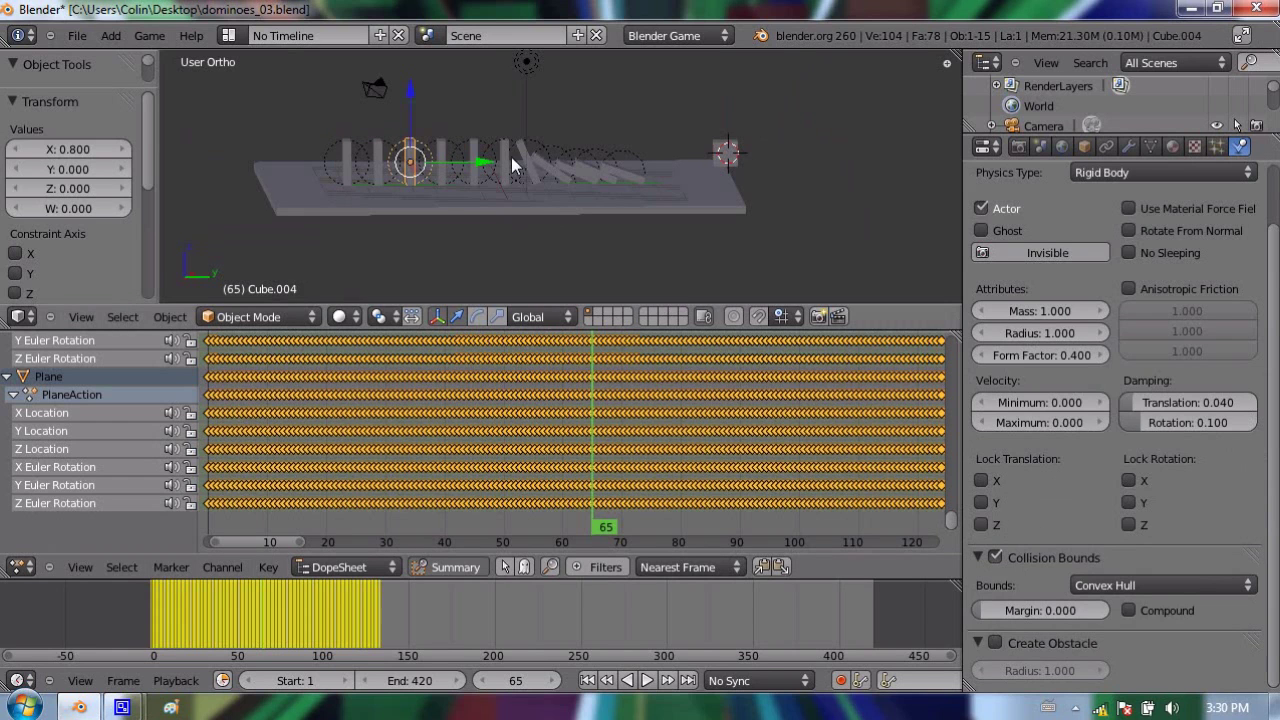
{"action": "right_click", "coordinate": [446, 163]}
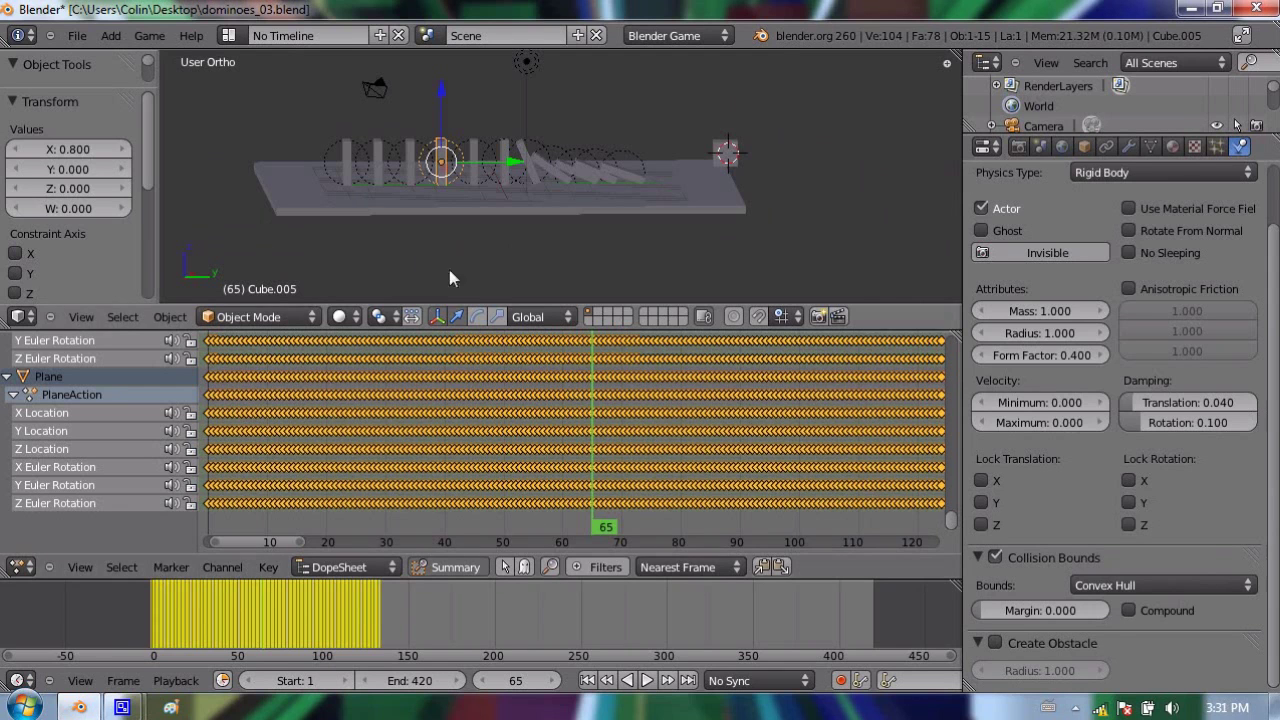
In User Preferences, search 'simpl' and enable 'Add Curve: Simplify curves', then close preferences
{"action": "left_click", "coordinate": [78, 38]}
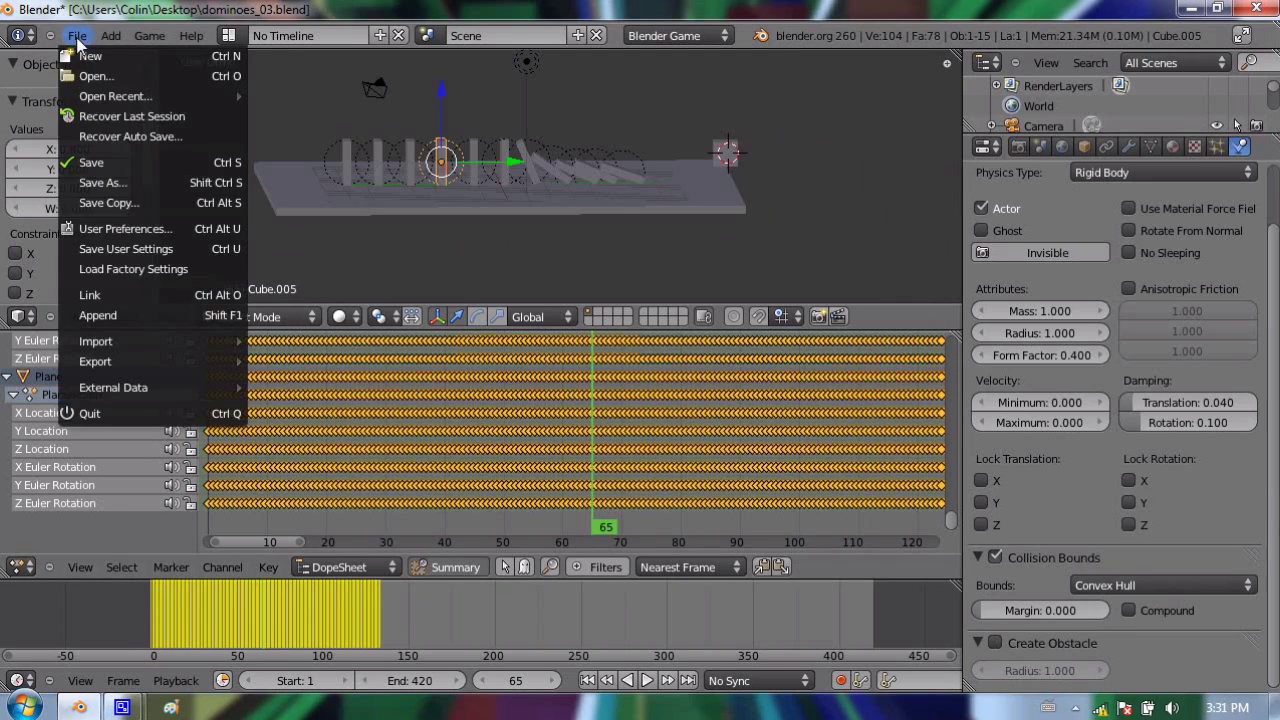
{"action": "left_click", "coordinate": [150, 232]}
{"action": "left_click_drag", "start_coordinate": [295, 17], "coordinate": [533, 86]}
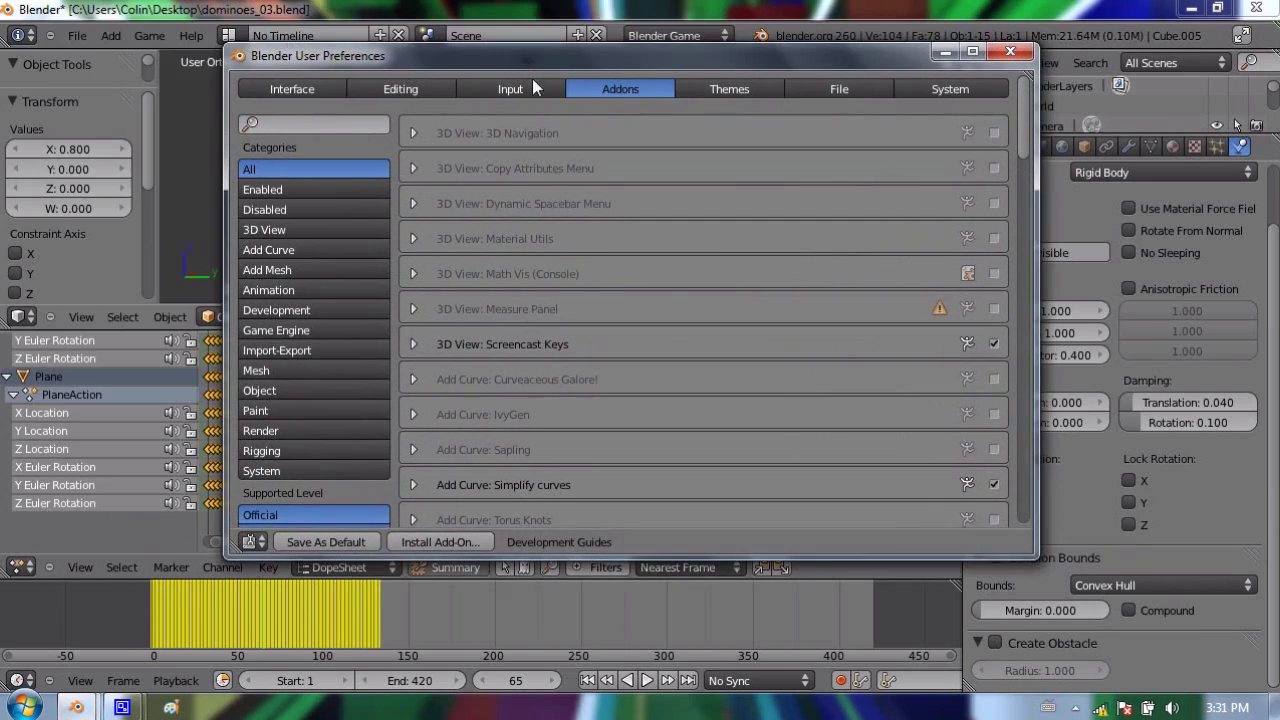
{"action": "left_click", "coordinate": [314, 122]}
{"action": "type", "text": "simply"}
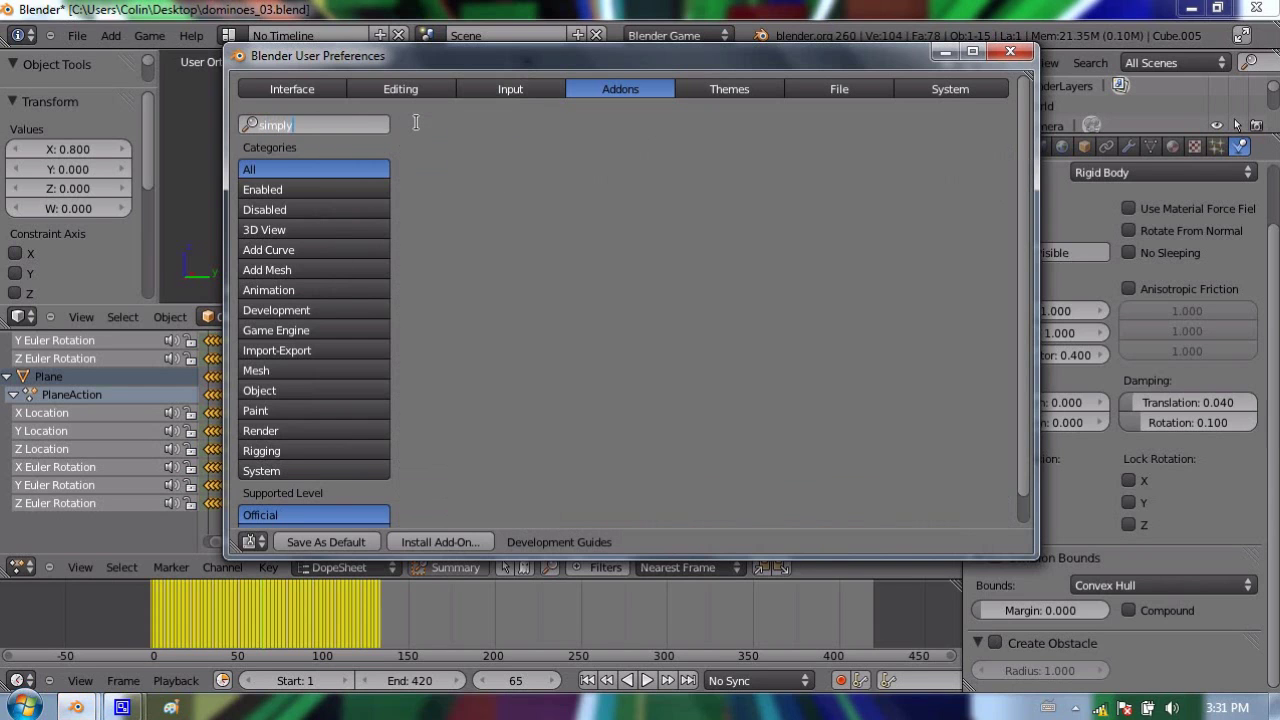
{"action": "key", "text": "BackSpace"}
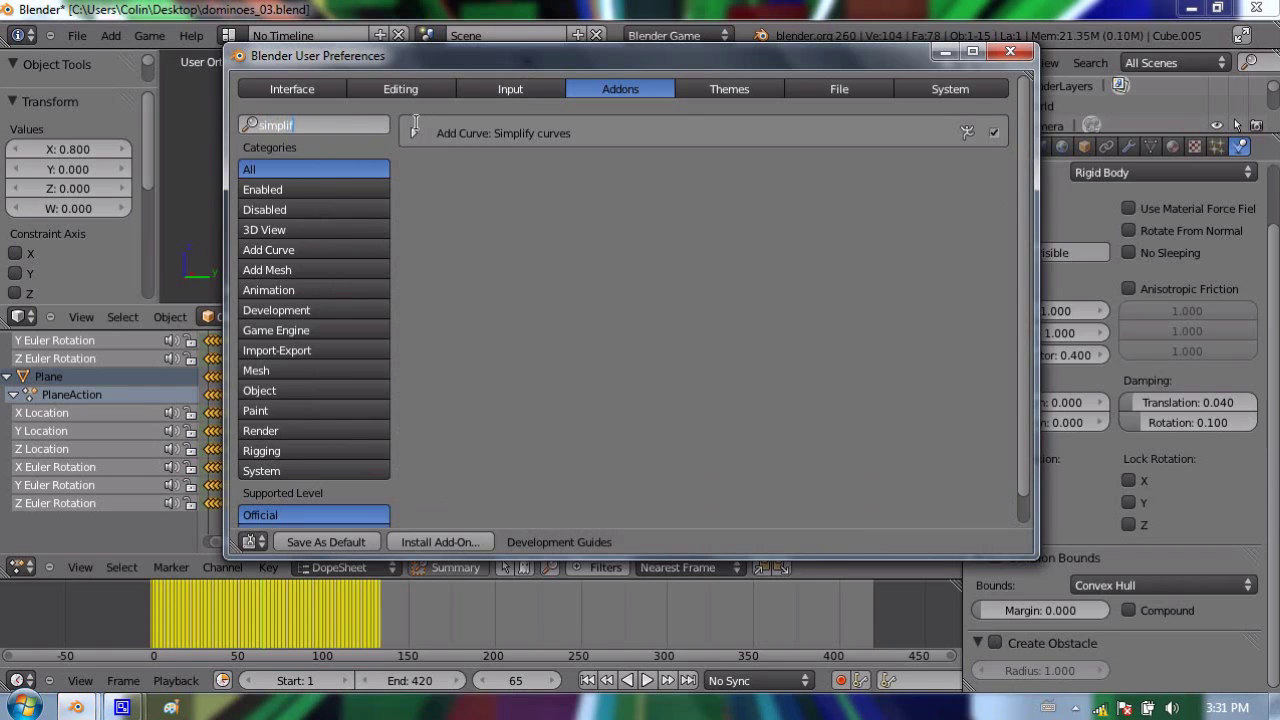
{"action": "left_click", "coordinate": [994, 132]}
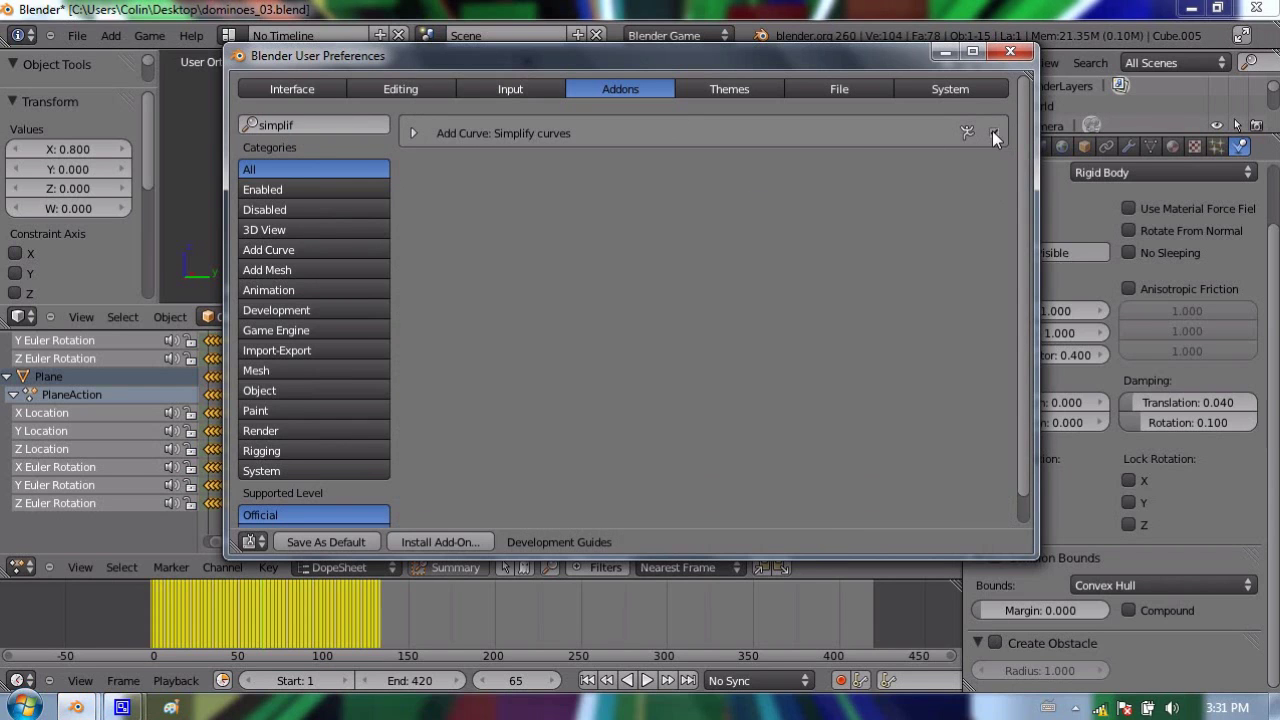
{"action": "left_click", "coordinate": [1010, 51]}
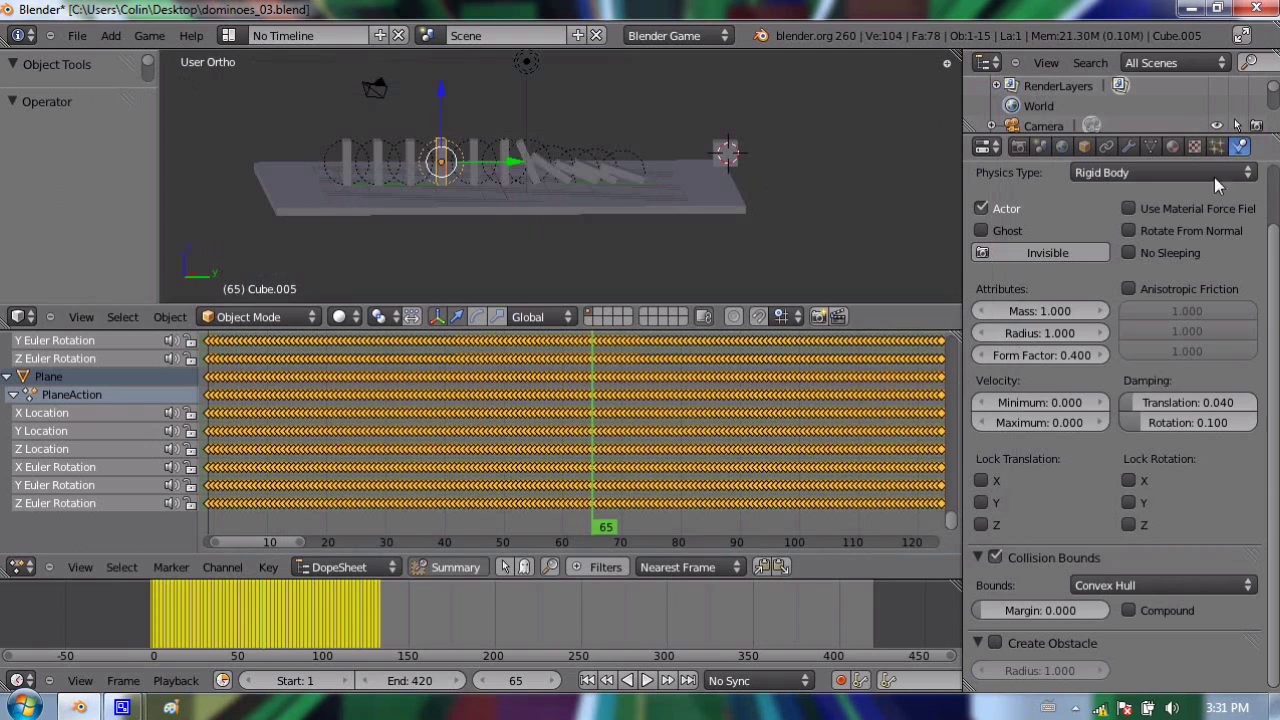
Select domino Cube.007 and run Simplify F-Curves on it from the operator search
{"action": "right_click", "coordinate": [349, 160]}
{"action": "middle_click_drag", "start_coordinate": [392, 156], "coordinate": [446, 183], "text": "shift"}
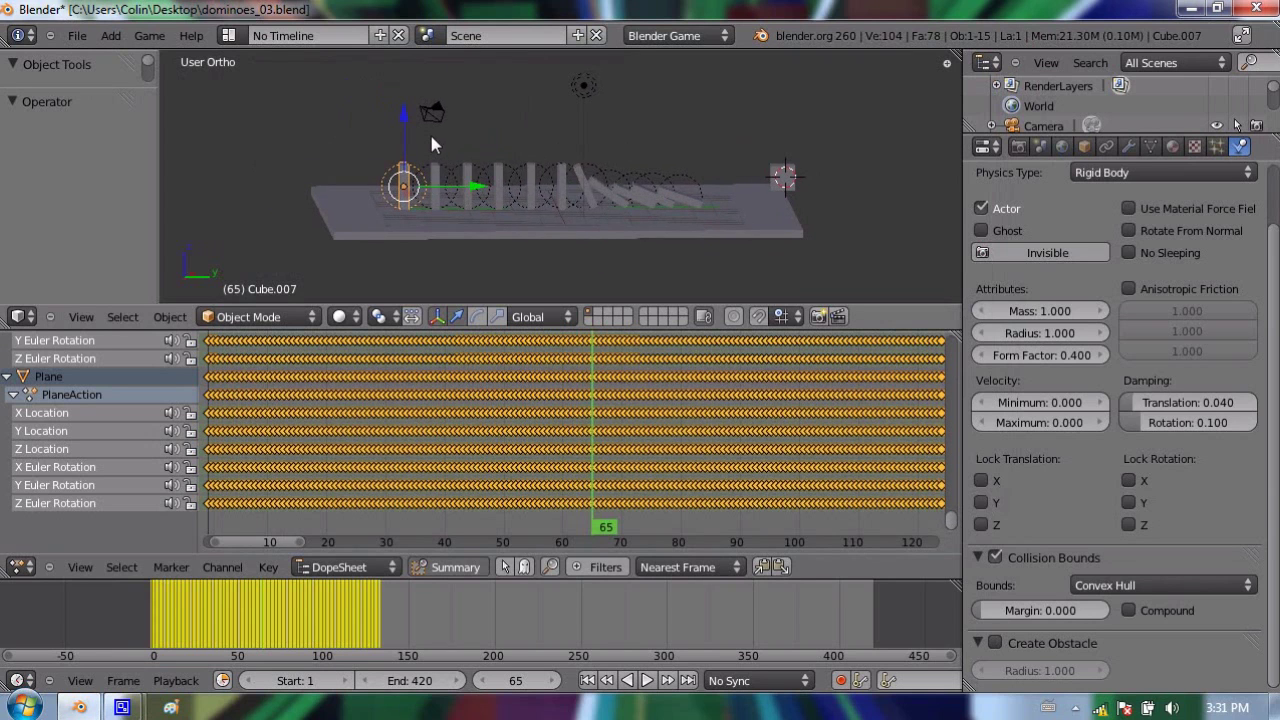
{"action": "key", "text": "space"}
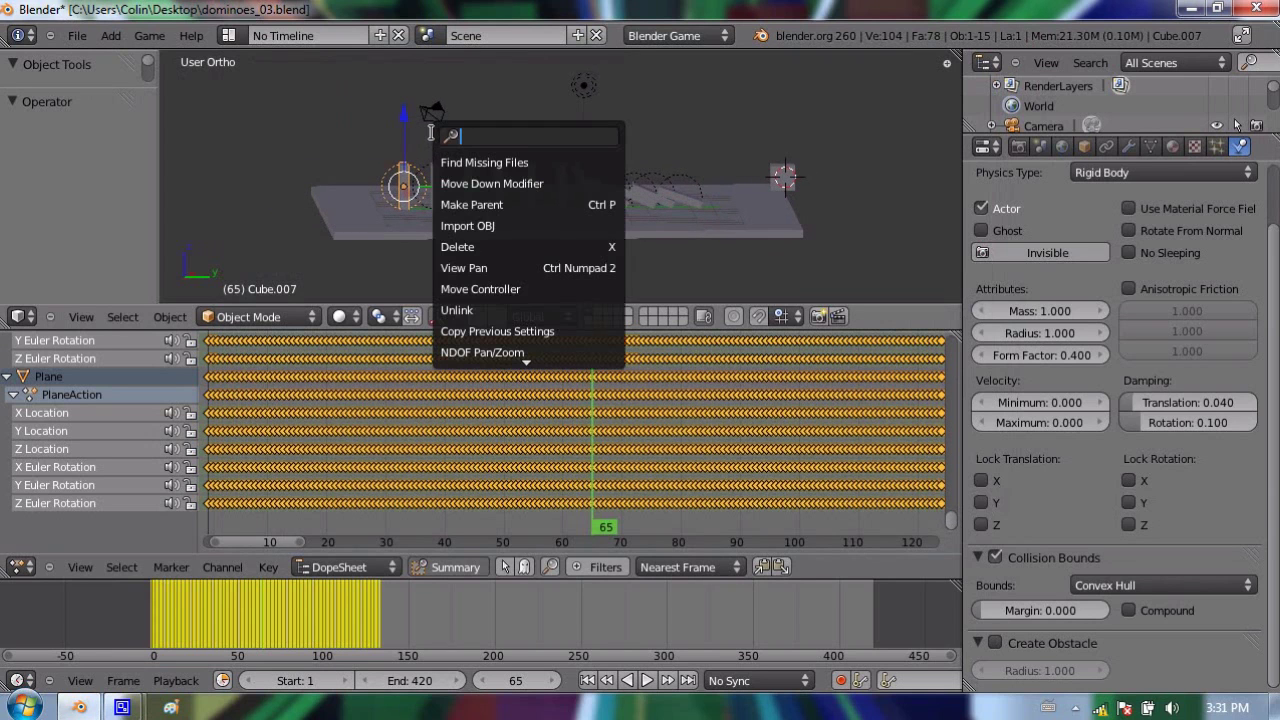
{"action": "type", "text": "simplif"}
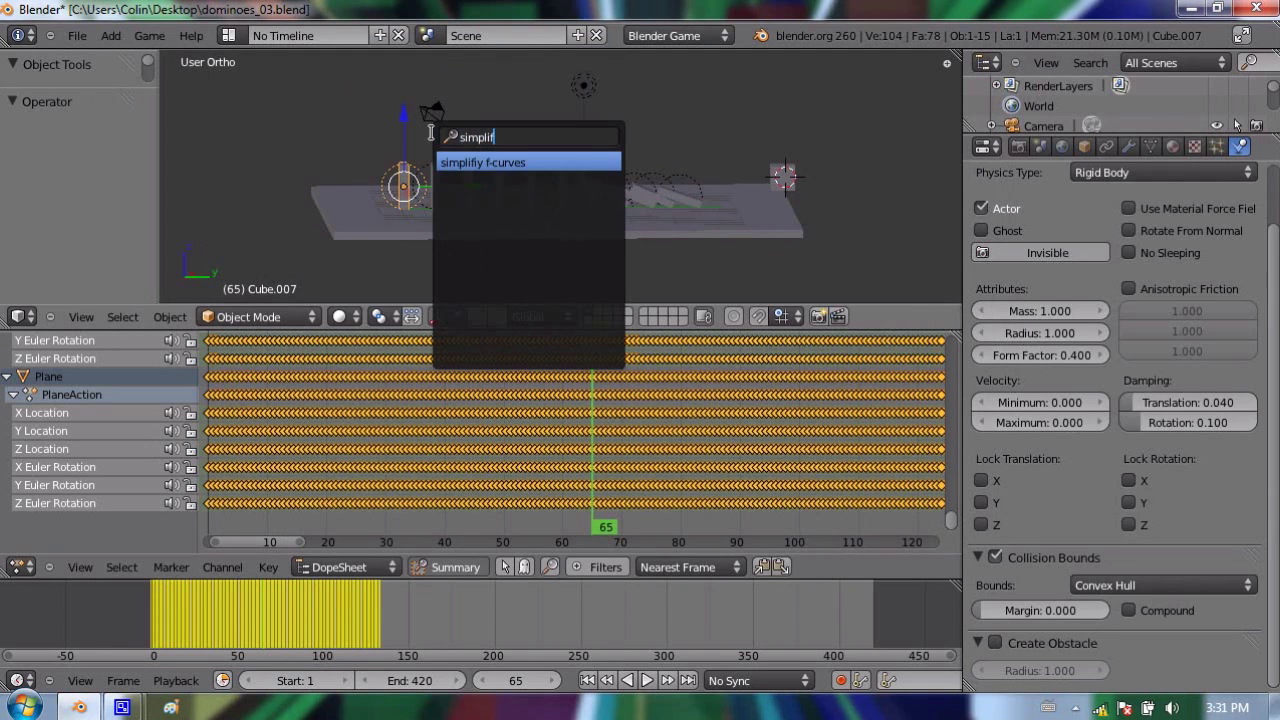
{"action": "key", "text": "Return"}
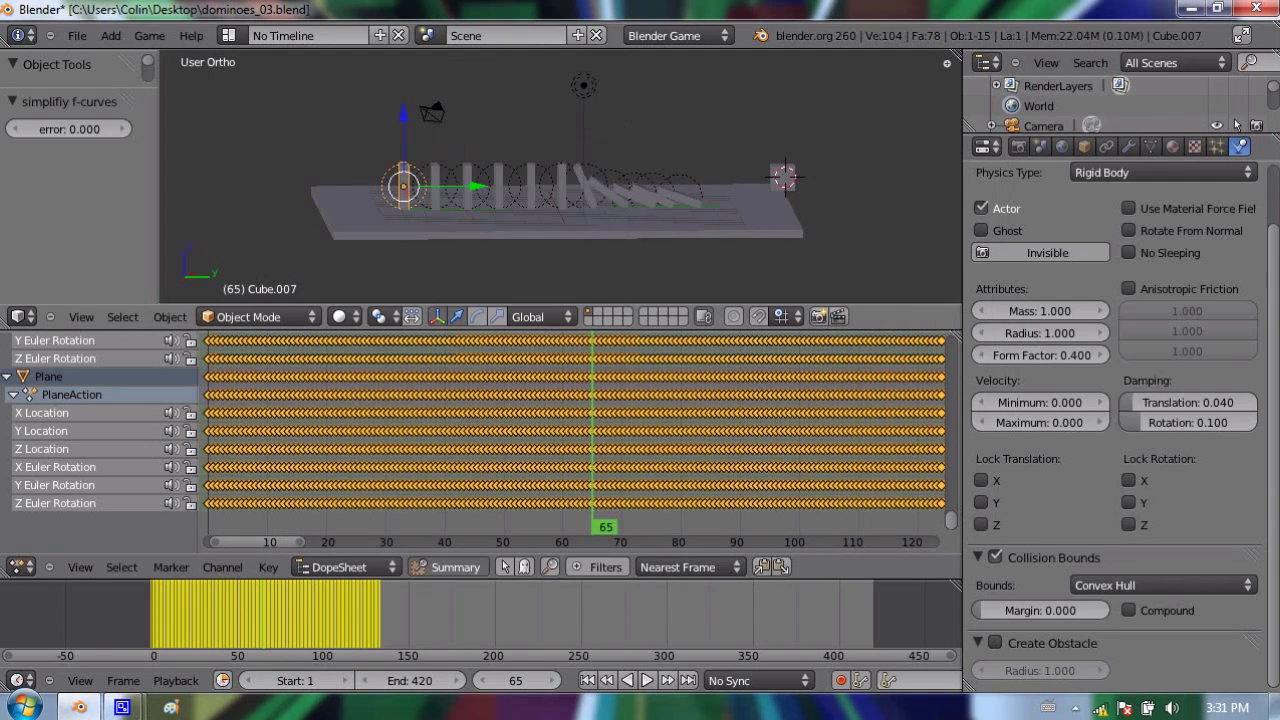
Set the simplify error to 0.030, compare against 0.000 in the dopesheet, and keep 0.030
{"action": "left_click", "coordinate": [122, 128]}
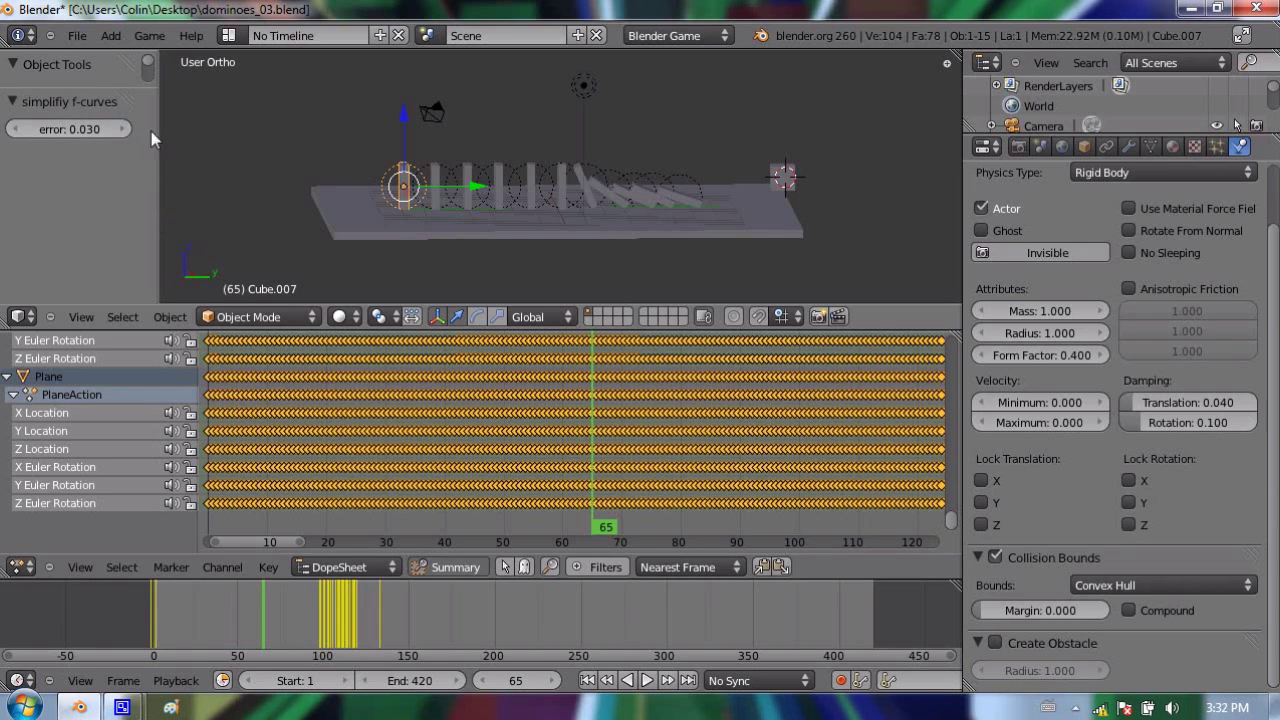
{"action": "scroll", "coordinate": [590, 479], "scroll_direction": "up", "scroll_amount": 1}
{"action": "scroll", "coordinate": [590, 479], "scroll_direction": "up", "scroll_amount": 10}
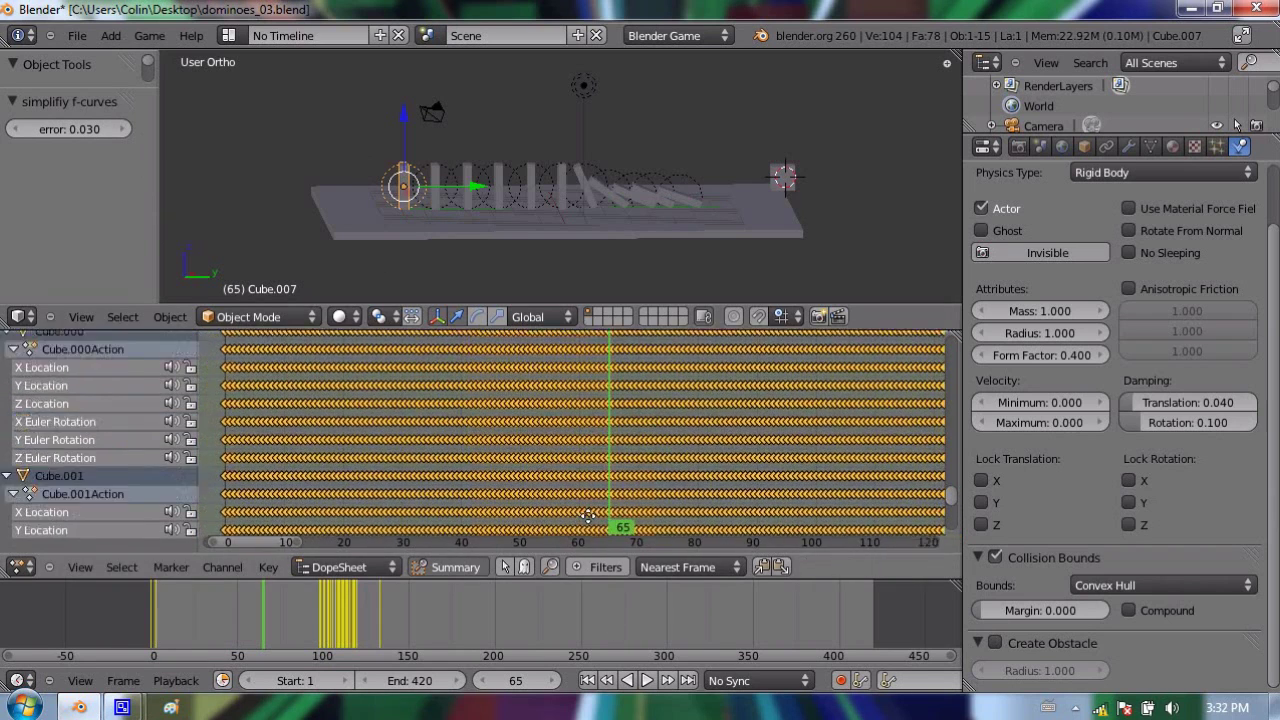
{"action": "scroll", "coordinate": [579, 527], "scroll_direction": "up", "scroll_amount": 8}
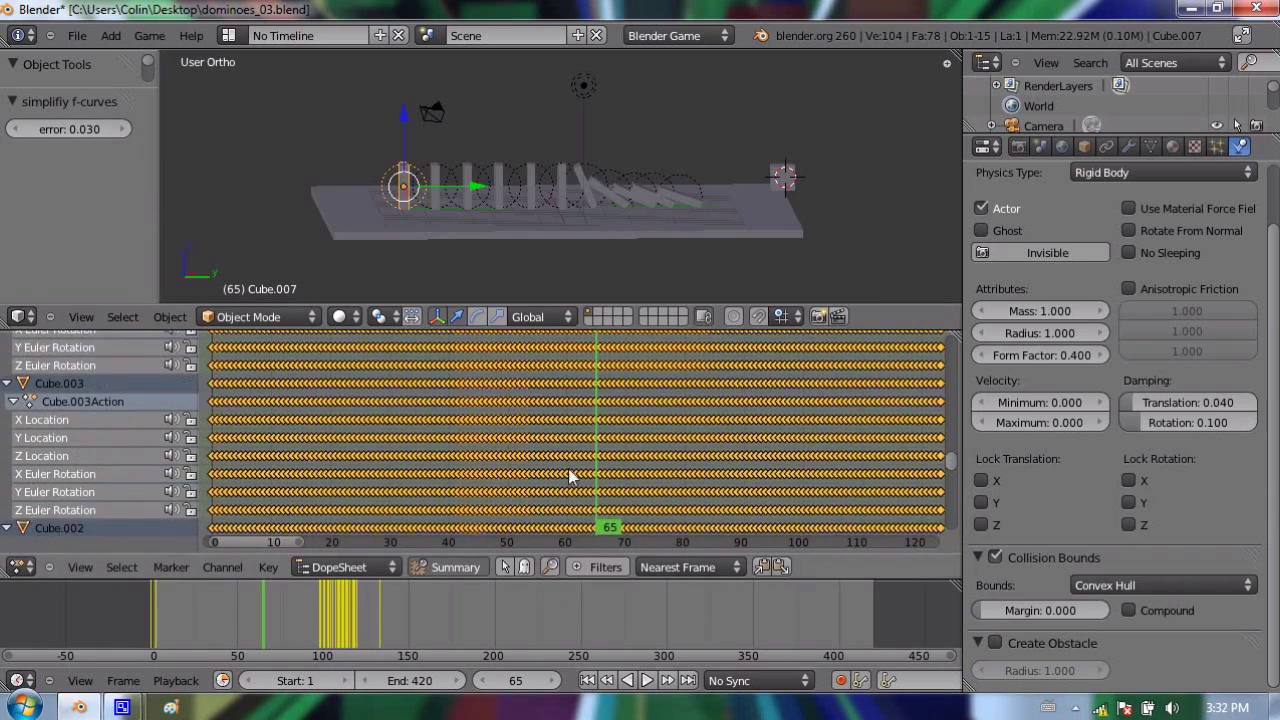
{"action": "mouse_move", "coordinate": [543, 384]}
{"action": "middle_mouse_down"}
{"action": "mouse_move", "coordinate": [565, 497]}
{"action": "mouse_move", "coordinate": [594, 511]}
{"action": "middle_mouse_up"}
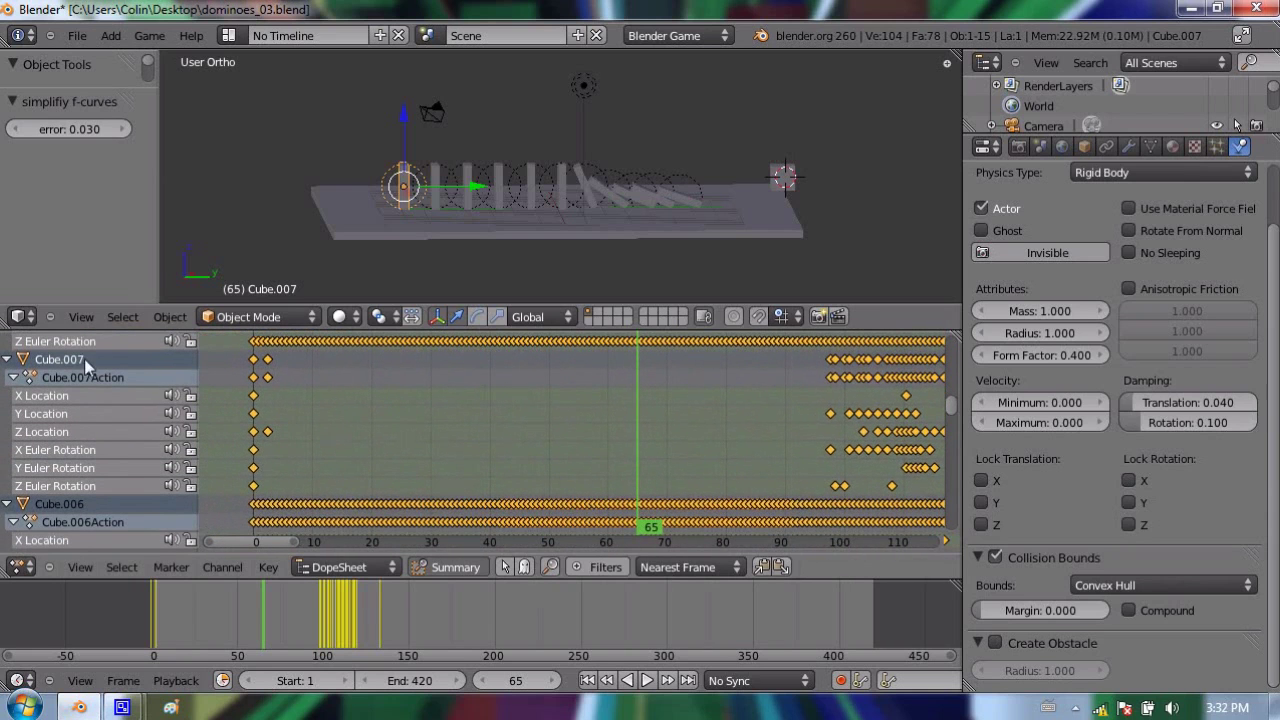
{"action": "left_click", "coordinate": [13, 129]}
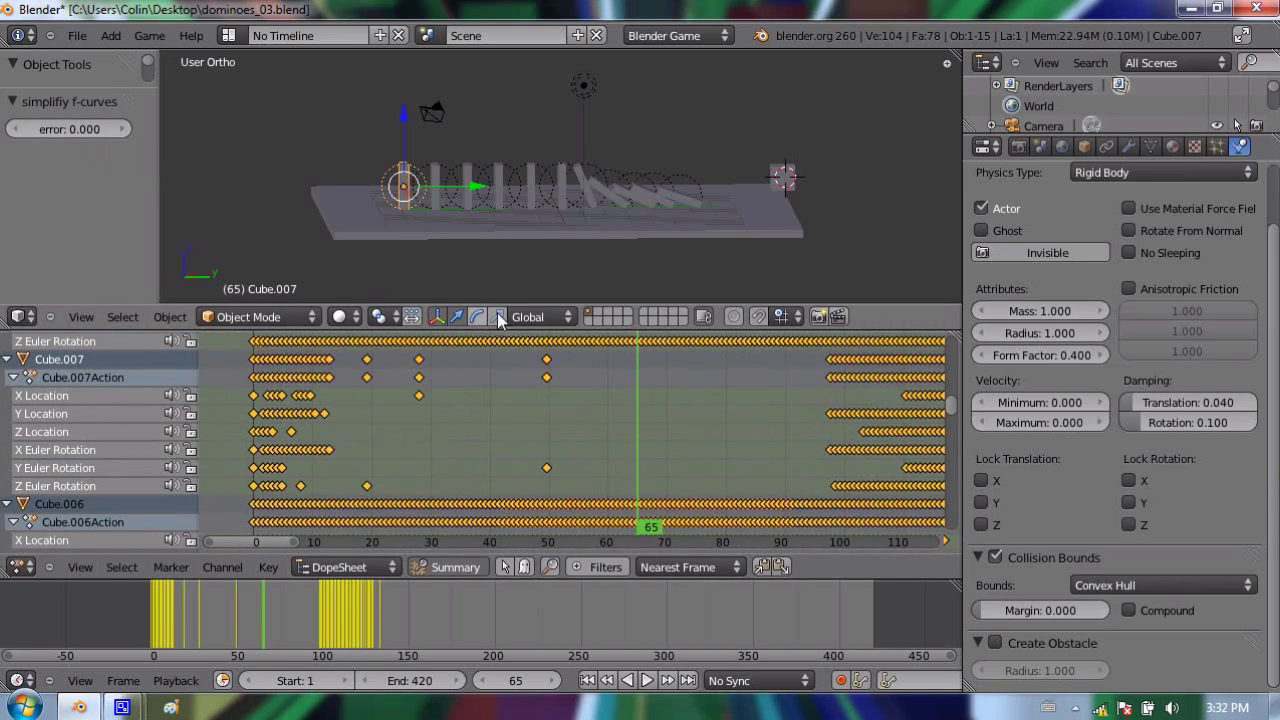
{"action": "middle_click_drag", "start_coordinate": [603, 377], "coordinate": [716, 355]}
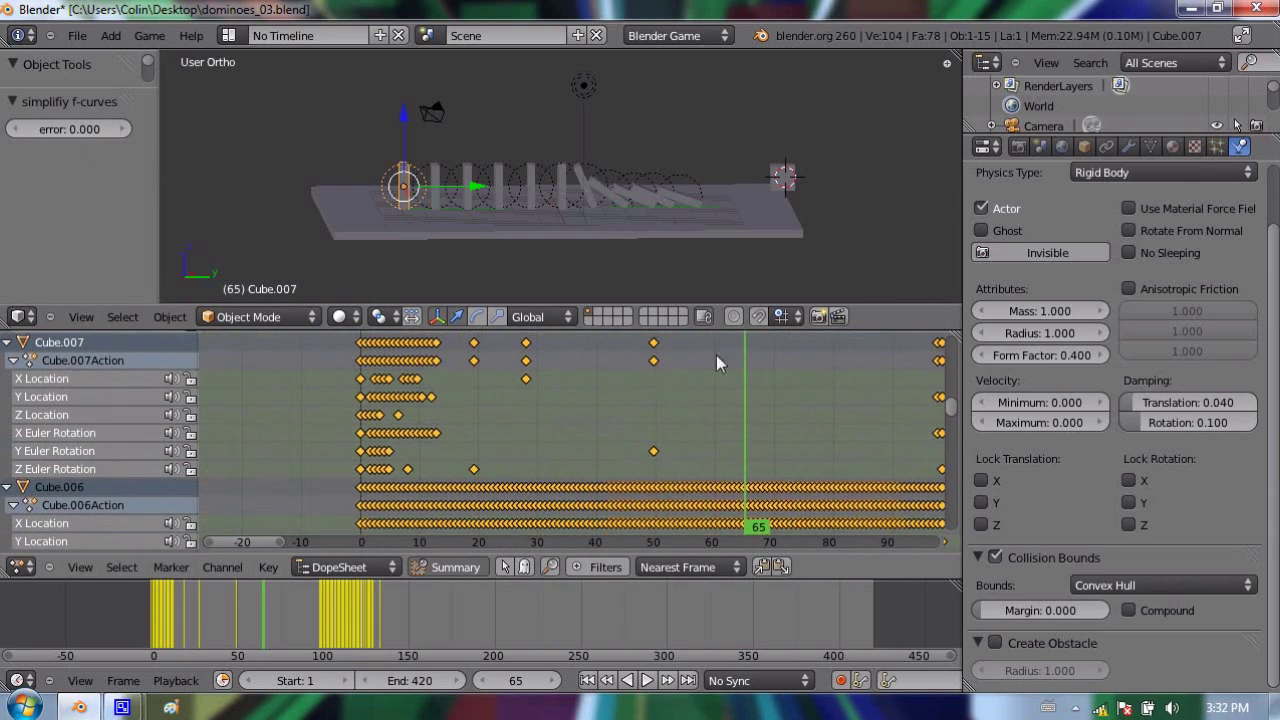
{"action": "left_click", "coordinate": [123, 129]}
{"action": "middle_click_drag", "start_coordinate": [456, 347], "coordinate": [308, 318]}
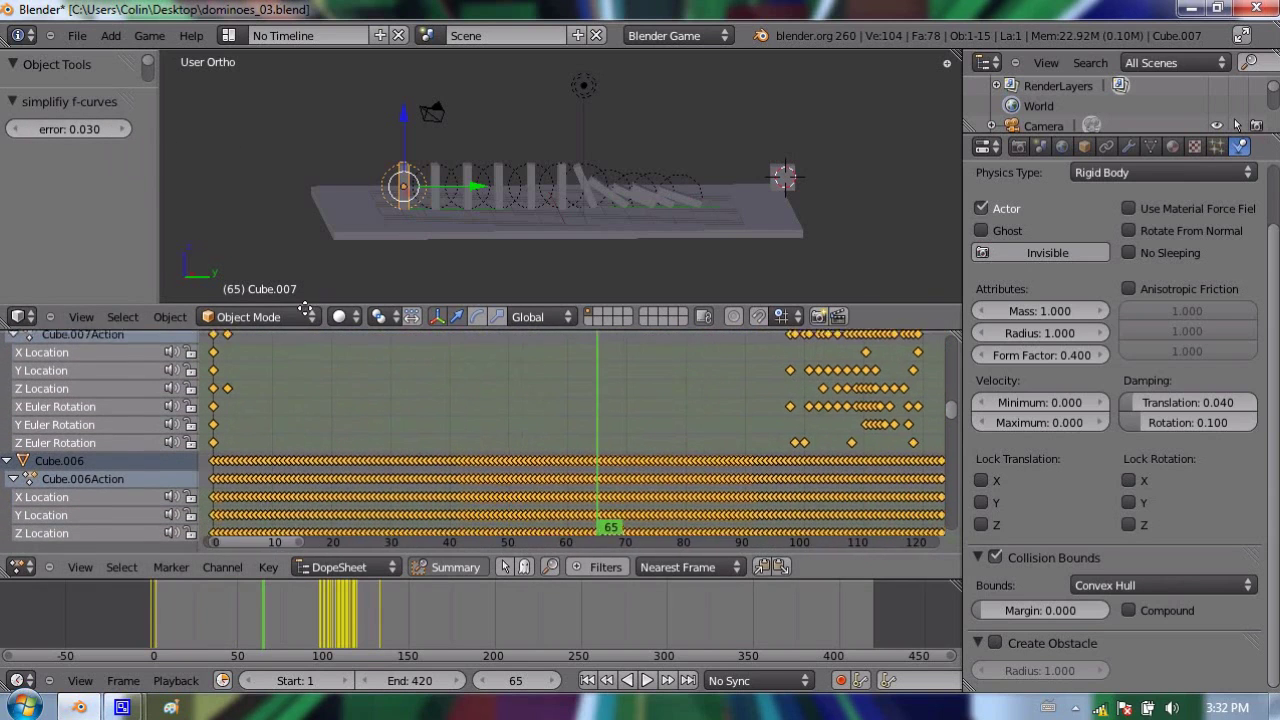
Simplify the baked keyframes of dominoes Cube.006 and Cube.004 with error 0.030
{"action": "right_click", "coordinate": [434, 178]}
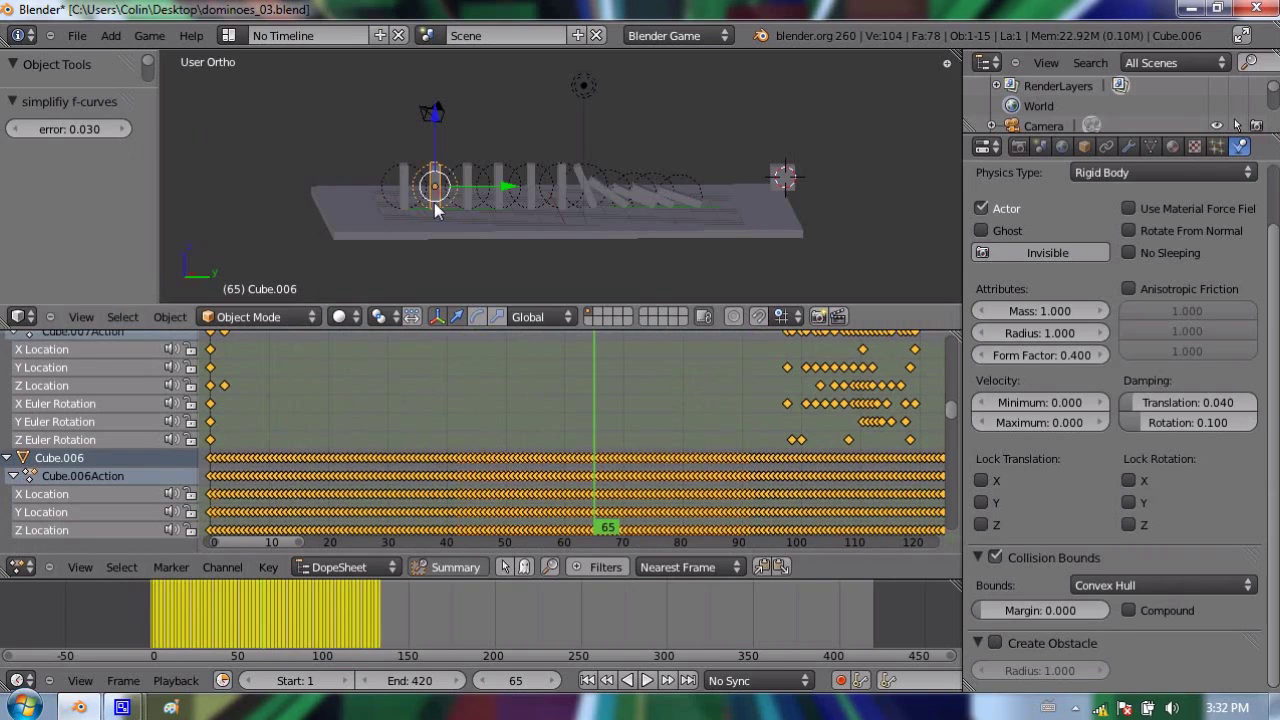
{"action": "key", "text": "space"}
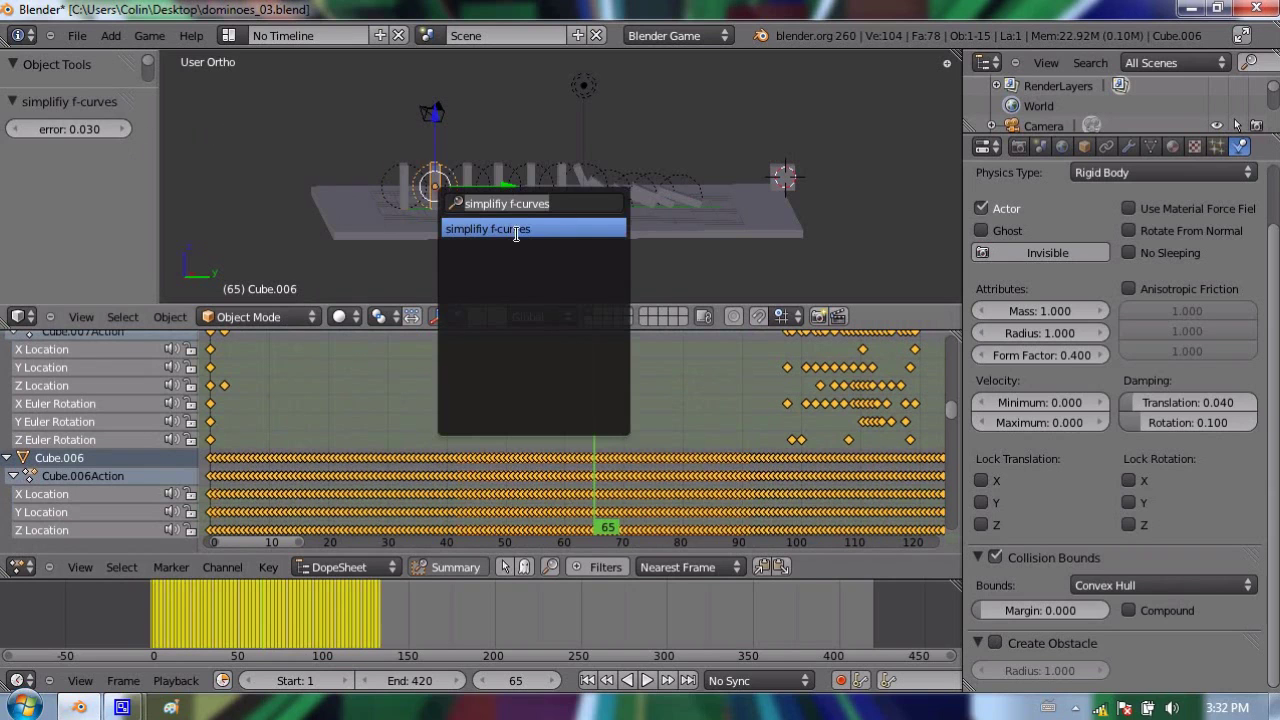
{"action": "key", "text": "Return"}
{"action": "middle_click_drag", "start_coordinate": [519, 338], "coordinate": [603, 517]}
{"action": "left_click", "coordinate": [123, 129]}
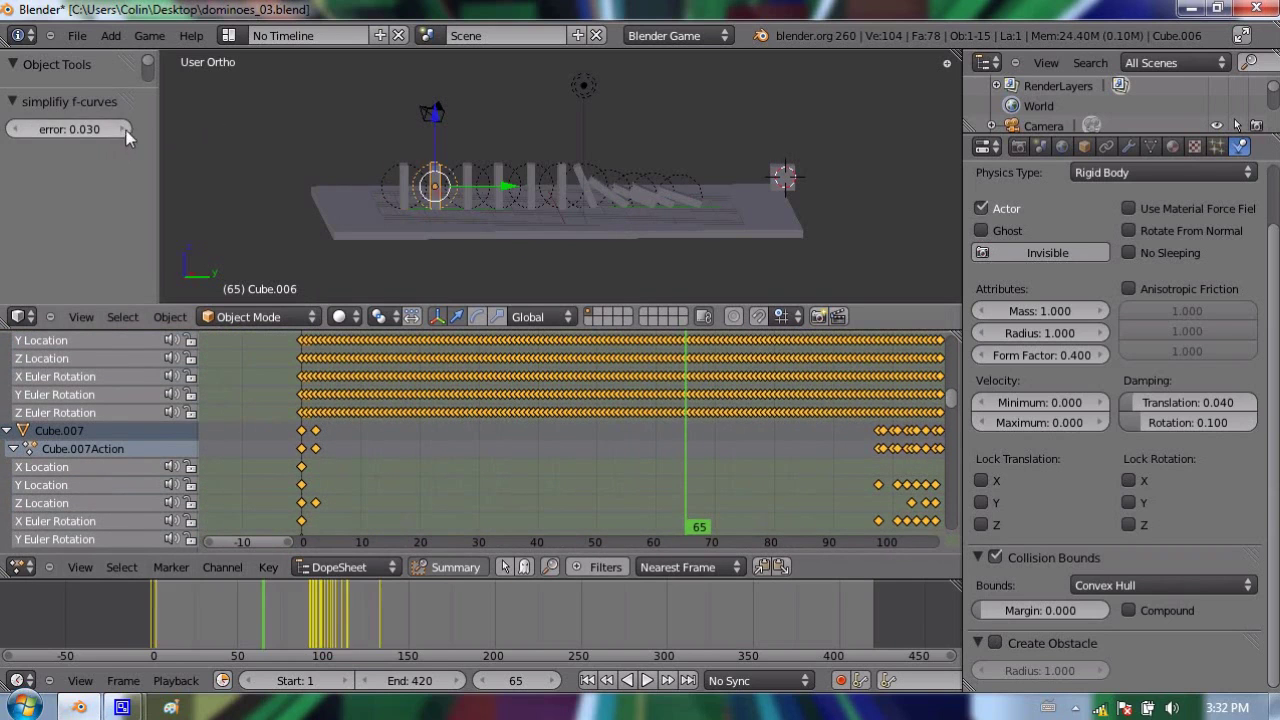
{"action": "right_click", "coordinate": [467, 182]}
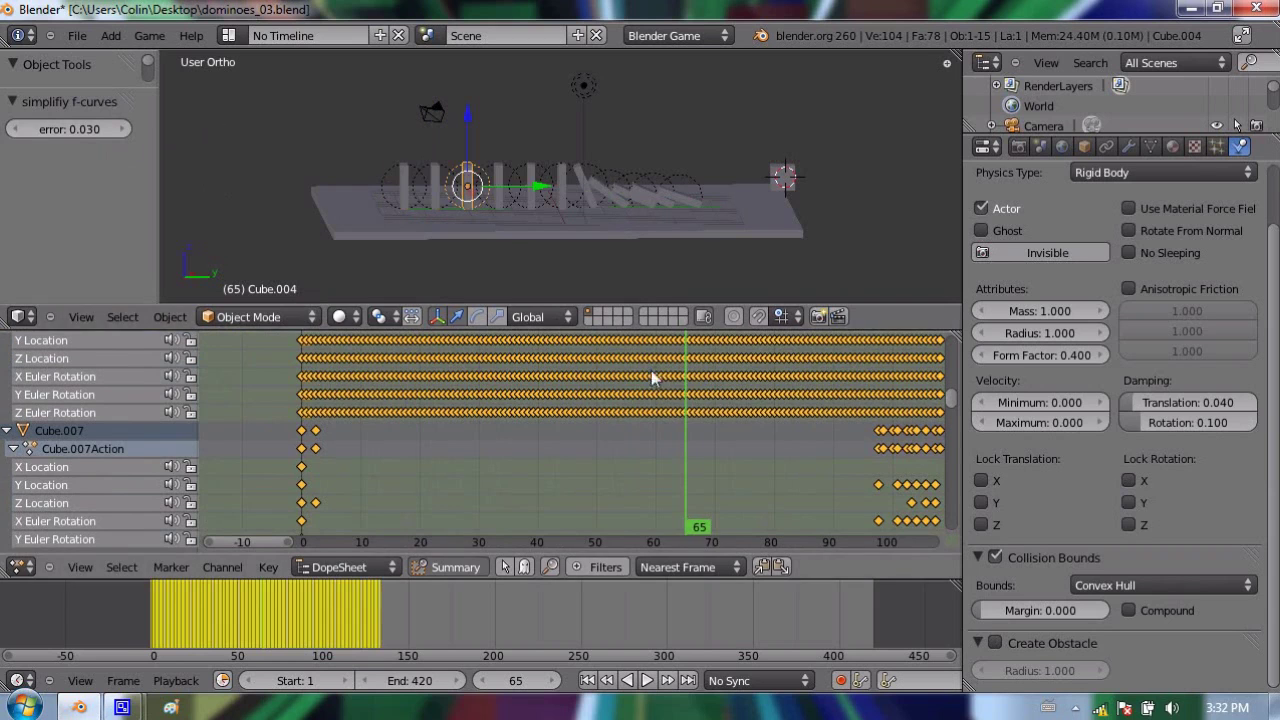
{"action": "middle_click_drag", "start_coordinate": [651, 371], "coordinate": [556, 368]}
{"action": "left_click", "coordinate": [124, 128]}
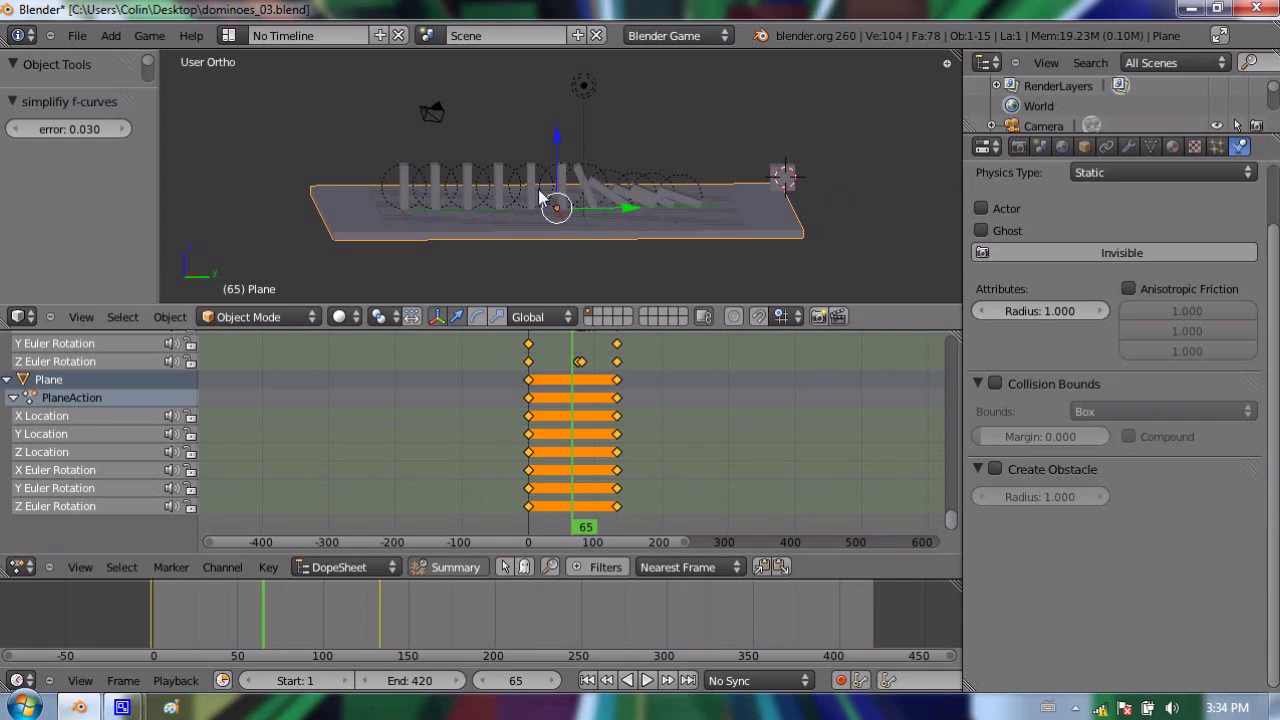
Run Simplify F-Curves once more, leaving the error tolerance at 0.000
{"action": "key", "text": "space"}
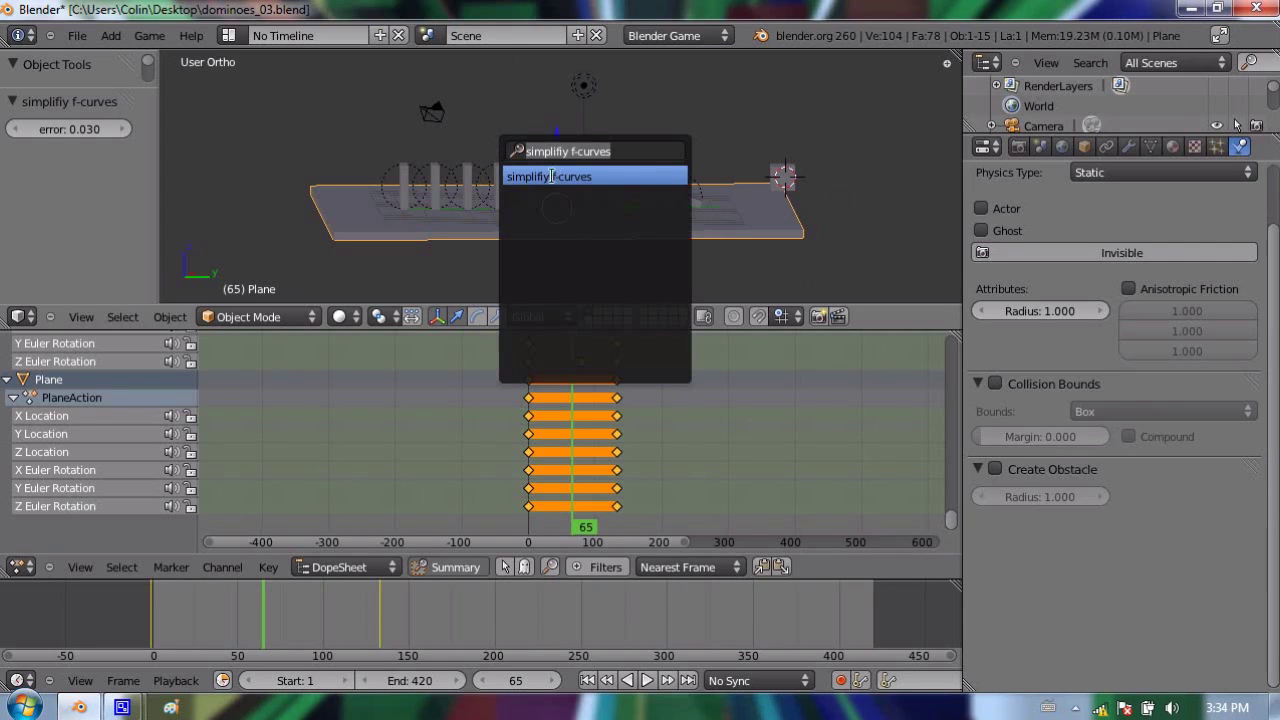
{"action": "left_click", "coordinate": [589, 176]}
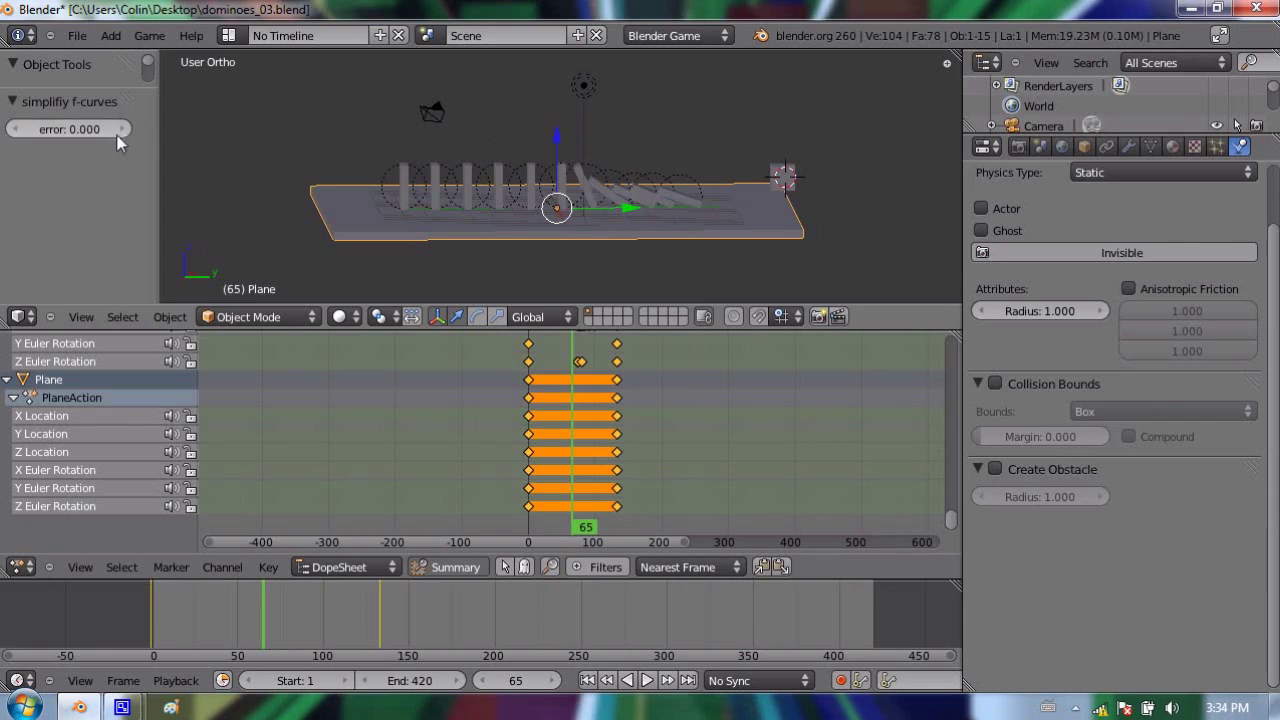
{"action": "left_click_drag", "start_coordinate": [141, 126], "coordinate": [123, 137]}
{"action": "left_click", "coordinate": [127, 129]}
{"action": "left_click", "coordinate": [27, 131]}
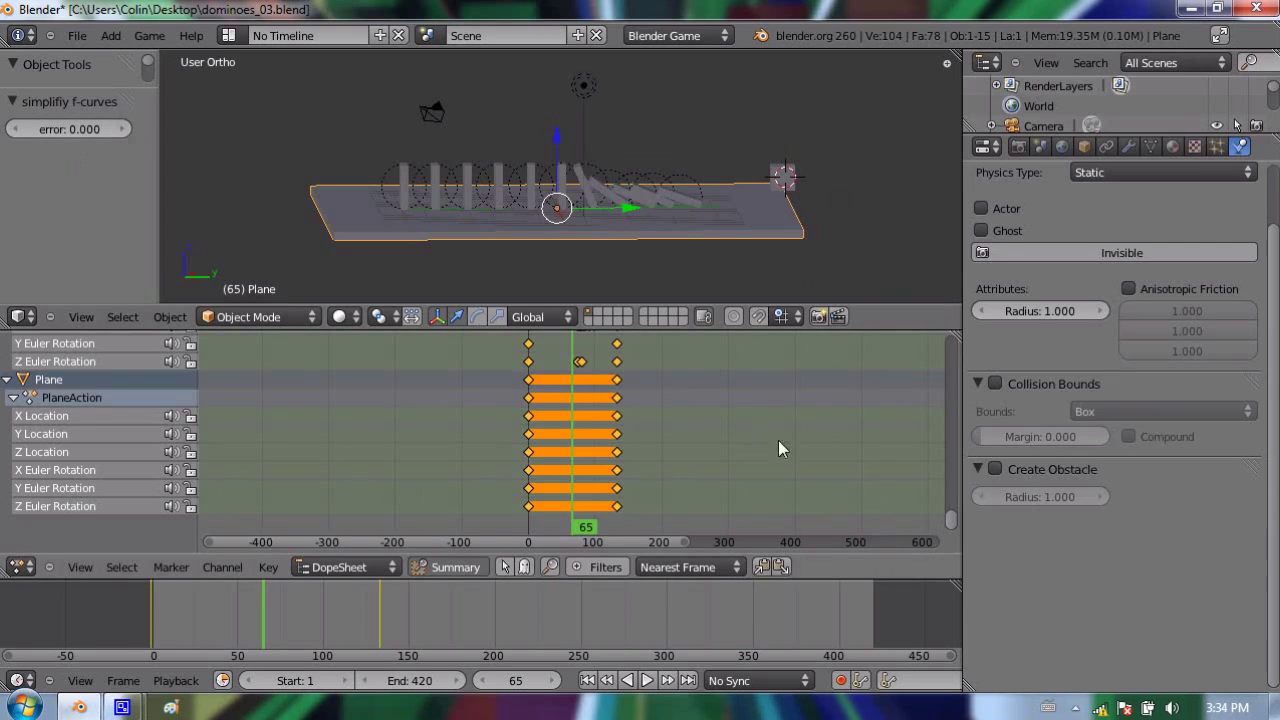
Zoom the Dope Sheet and scrub from the start frame to watch the simplified dominoes fall
{"action": "left_click_drag", "start_coordinate": [947, 519], "coordinate": [952, 345]}
{"action": "scroll", "coordinate": [698, 400], "scroll_direction": "up", "scroll_amount": 3}
{"action": "scroll", "coordinate": [706, 408], "scroll_direction": "up", "scroll_amount": 3}
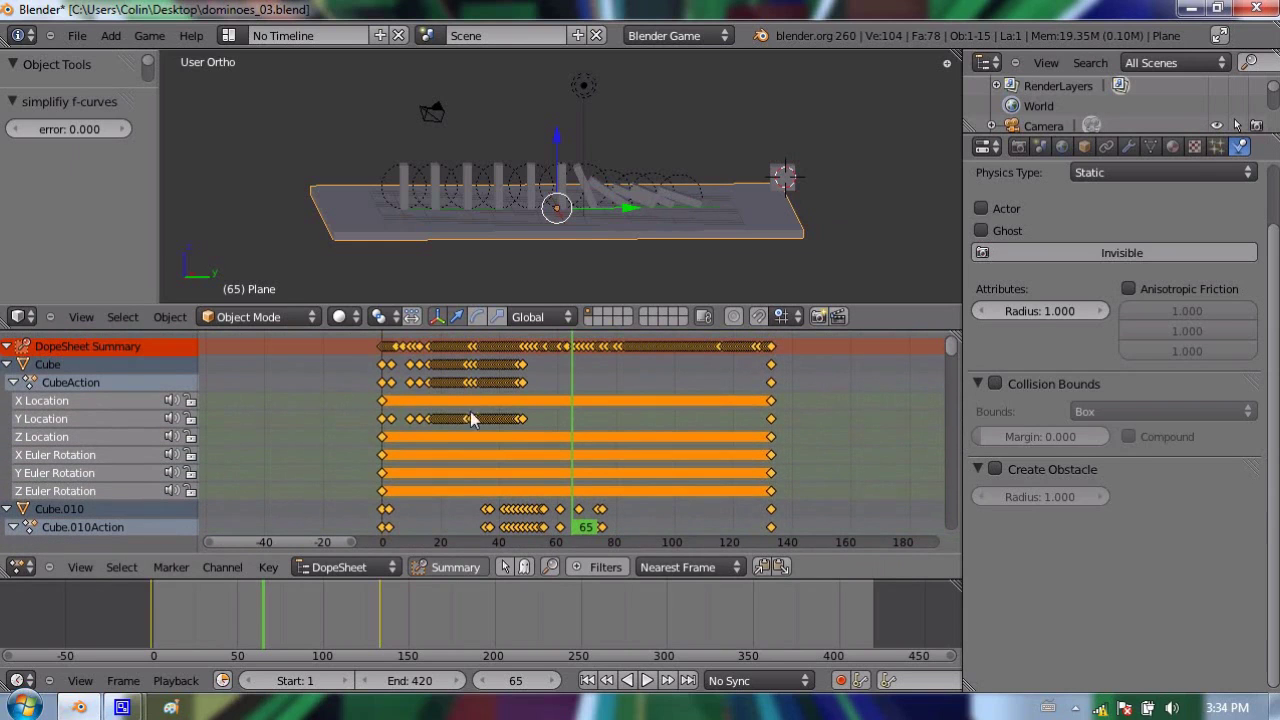
{"action": "left_click_drag", "start_coordinate": [556, 437], "coordinate": [483, 437]}
{"action": "key", "text": "shift+Left"}
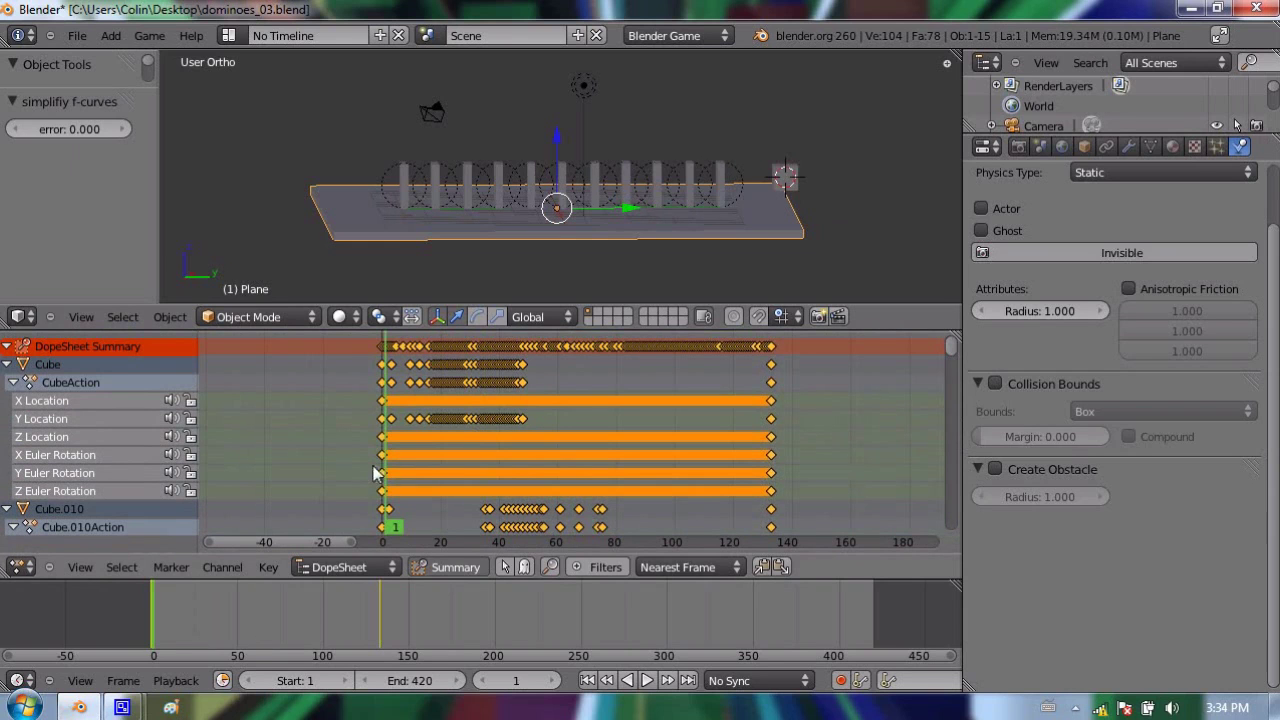
{"action": "left_click_drag", "start_coordinate": [405, 461], "coordinate": [753, 449]}
{"action": "middle_click_drag", "start_coordinate": [753, 449], "coordinate": [723, 301]}
{"action": "middle_click_drag", "start_coordinate": [600, 440], "coordinate": [513, 443], "text": "ctrl"}
{"action": "scroll", "coordinate": [511, 434], "scroll_direction": "down", "scroll_amount": 3}
Scrub around frame 73 once more, then save over dominoes_03.blend
{"action": "left_click", "coordinate": [566, 502]}
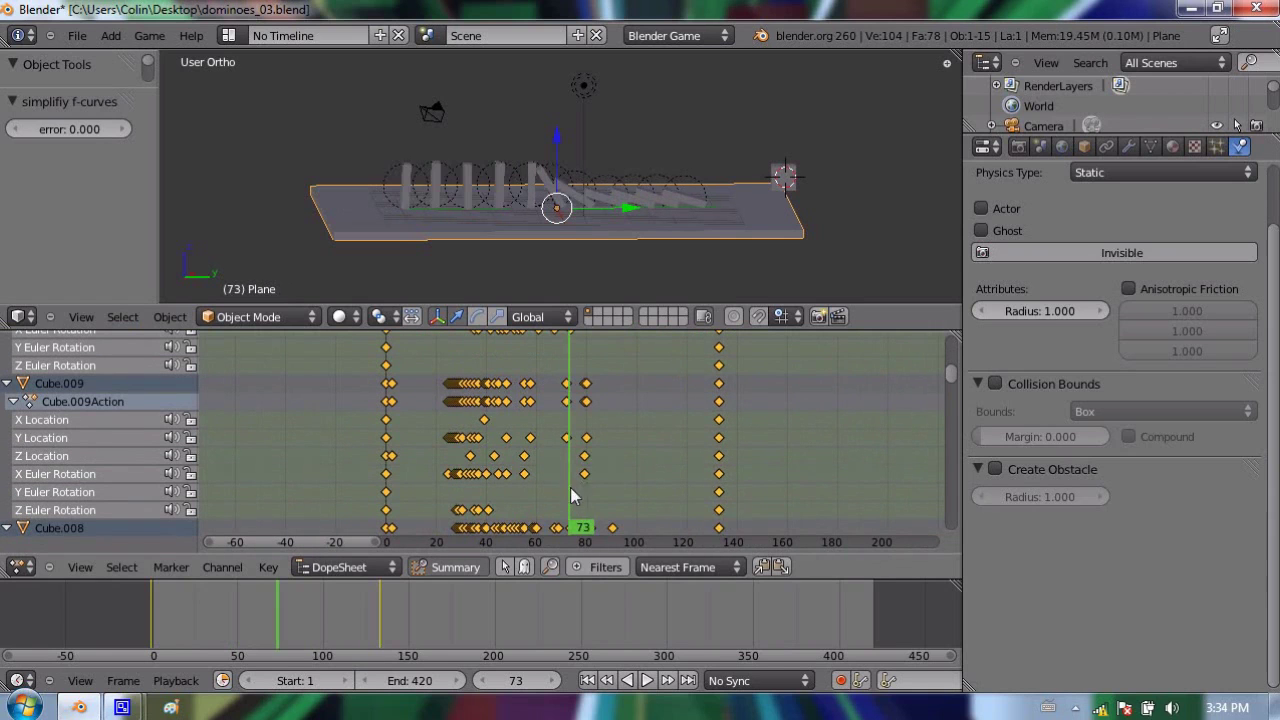
{"action": "left_click_drag", "start_coordinate": [572, 495], "coordinate": [492, 460]}
{"action": "key", "text": "ctrl+s"}
{"action": "left_click", "coordinate": [405, 181]}
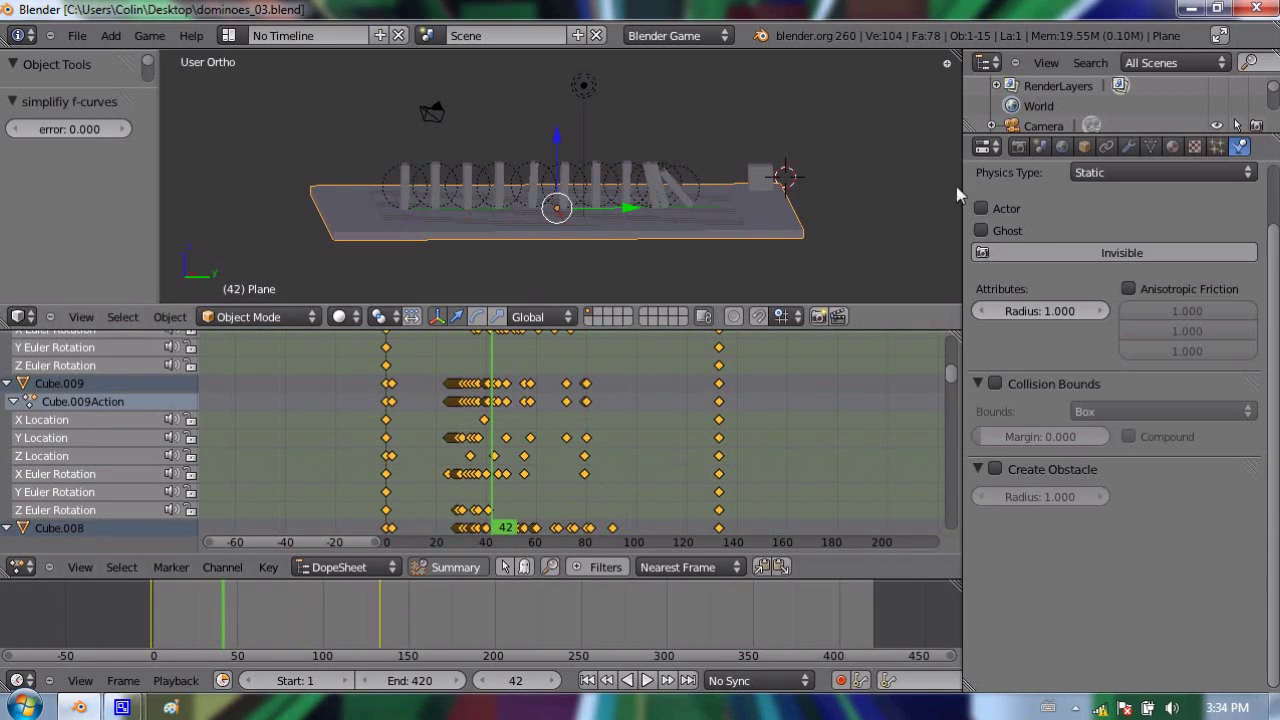
Switch the scene's render engine to Blender Render
{"action": "left_click", "coordinate": [1018, 147]}
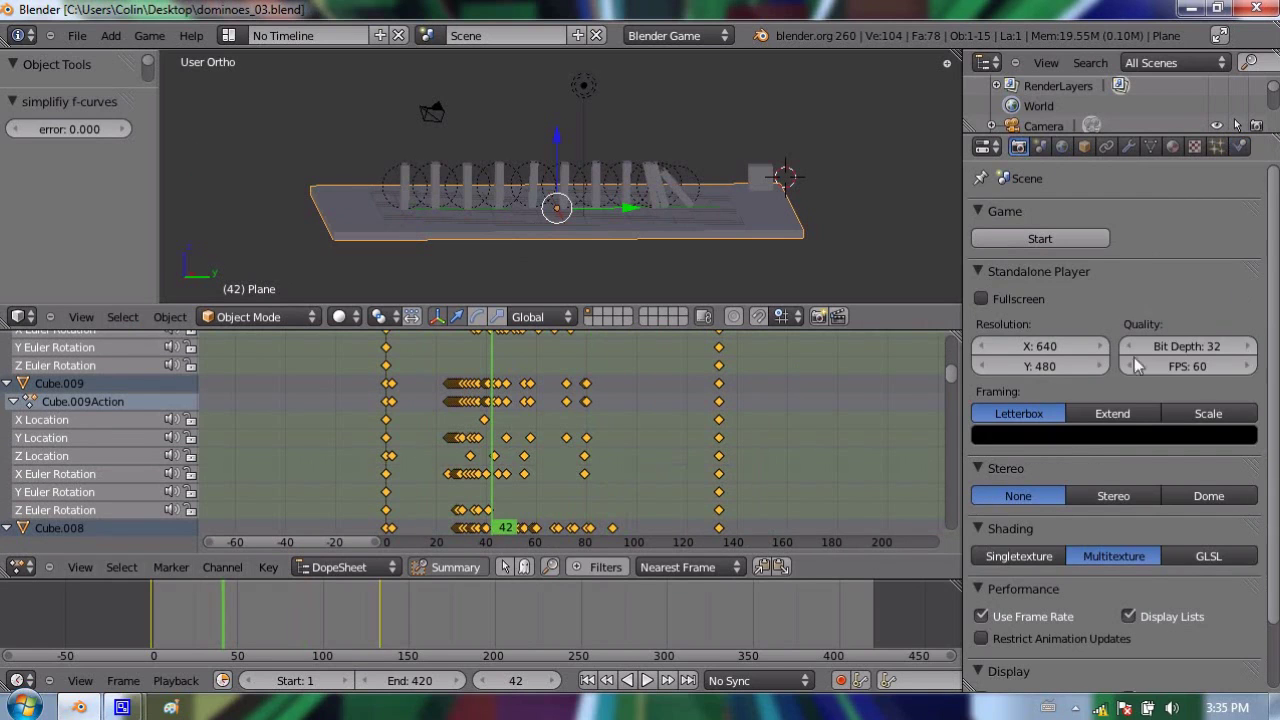
{"action": "scroll", "coordinate": [1136, 356], "scroll_direction": "down", "scroll_amount": 1}
{"action": "scroll", "coordinate": [1136, 356], "scroll_direction": "up", "scroll_amount": 1}
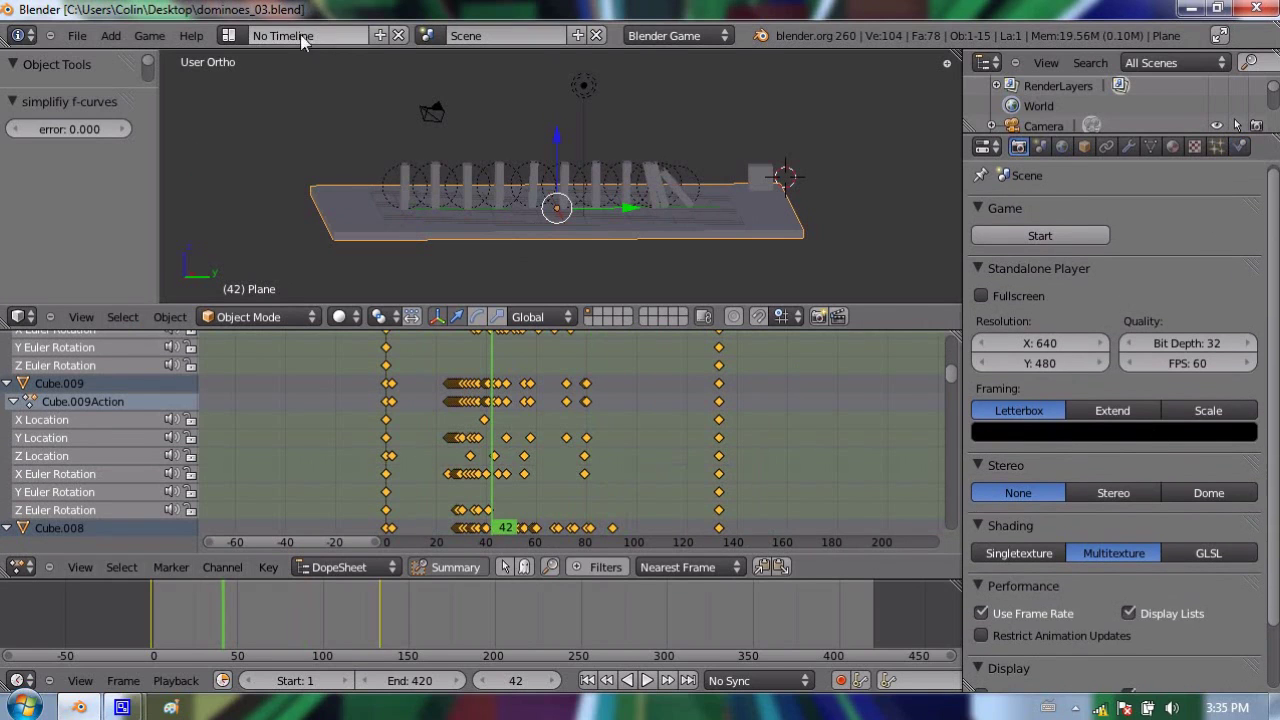
{"action": "left_click", "coordinate": [664, 35]}
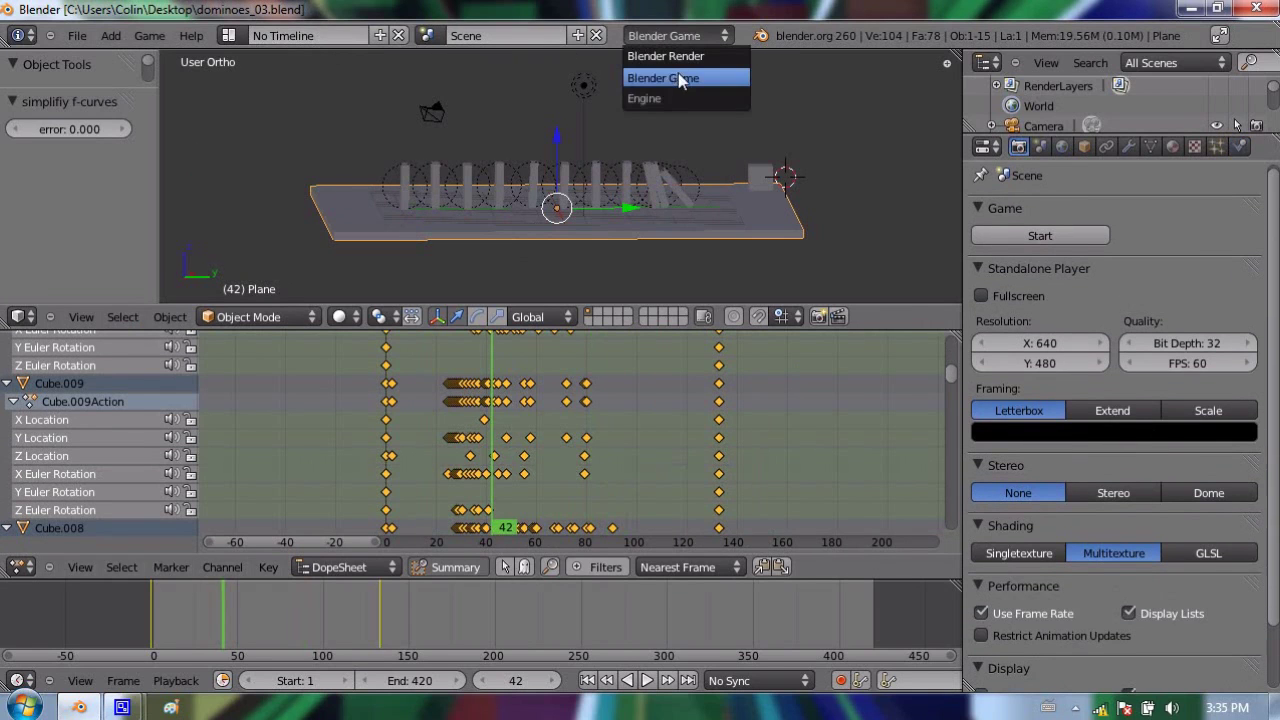
{"action": "left_click", "coordinate": [684, 57]}
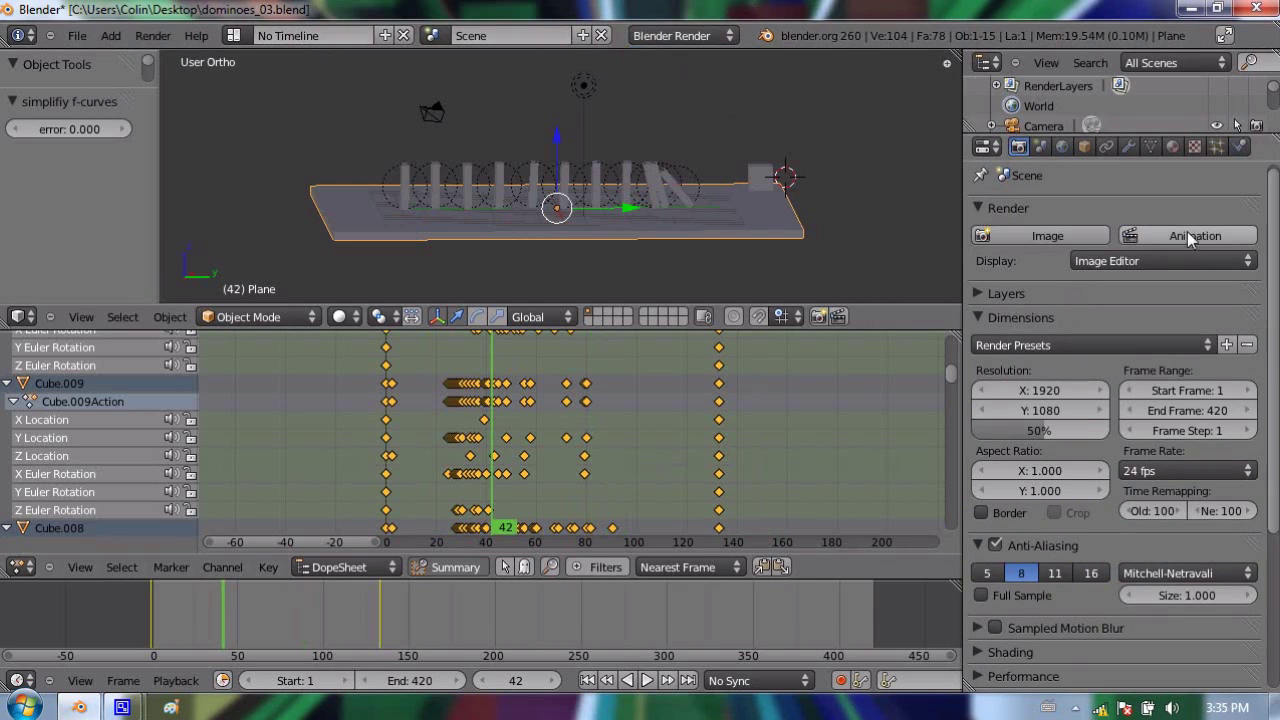
Set the output format to H.264 and the output folder to the Desktop
{"action": "scroll", "coordinate": [1130, 258], "scroll_direction": "down", "scroll_amount": 4}
{"action": "scroll", "coordinate": [1138, 312], "scroll_direction": "down", "scroll_amount": 2}
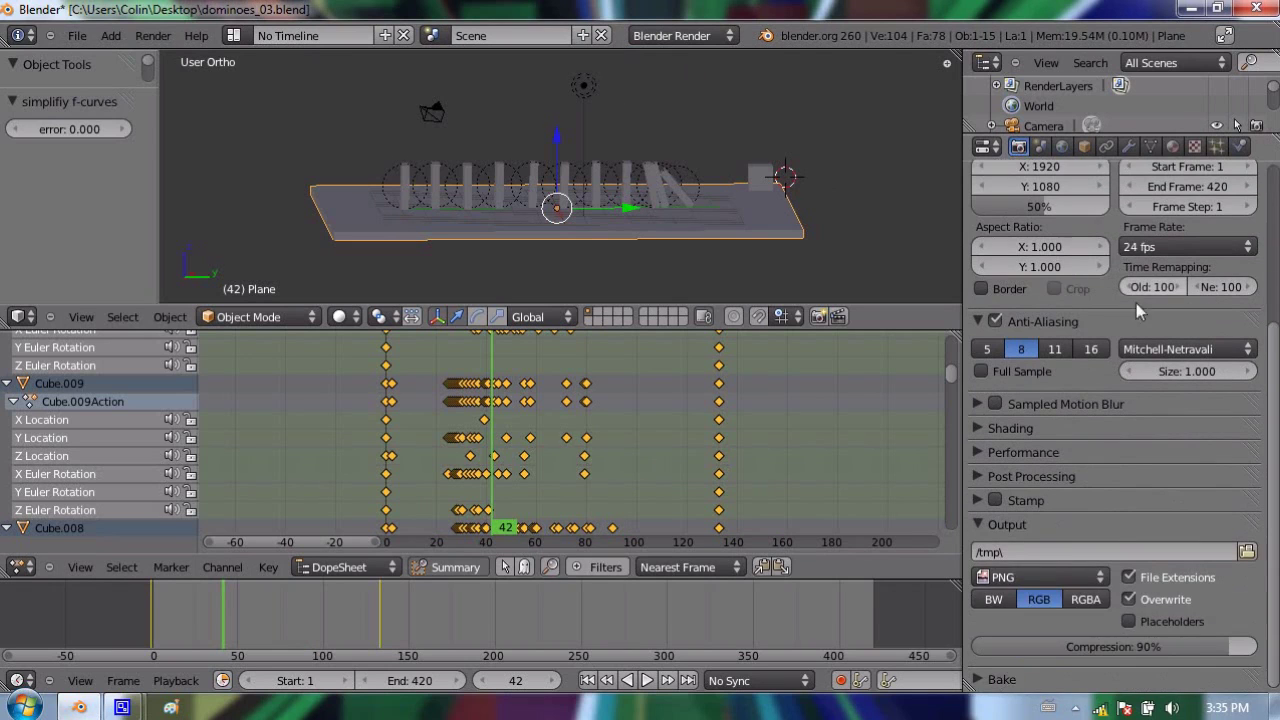
{"action": "left_click", "coordinate": [1061, 576]}
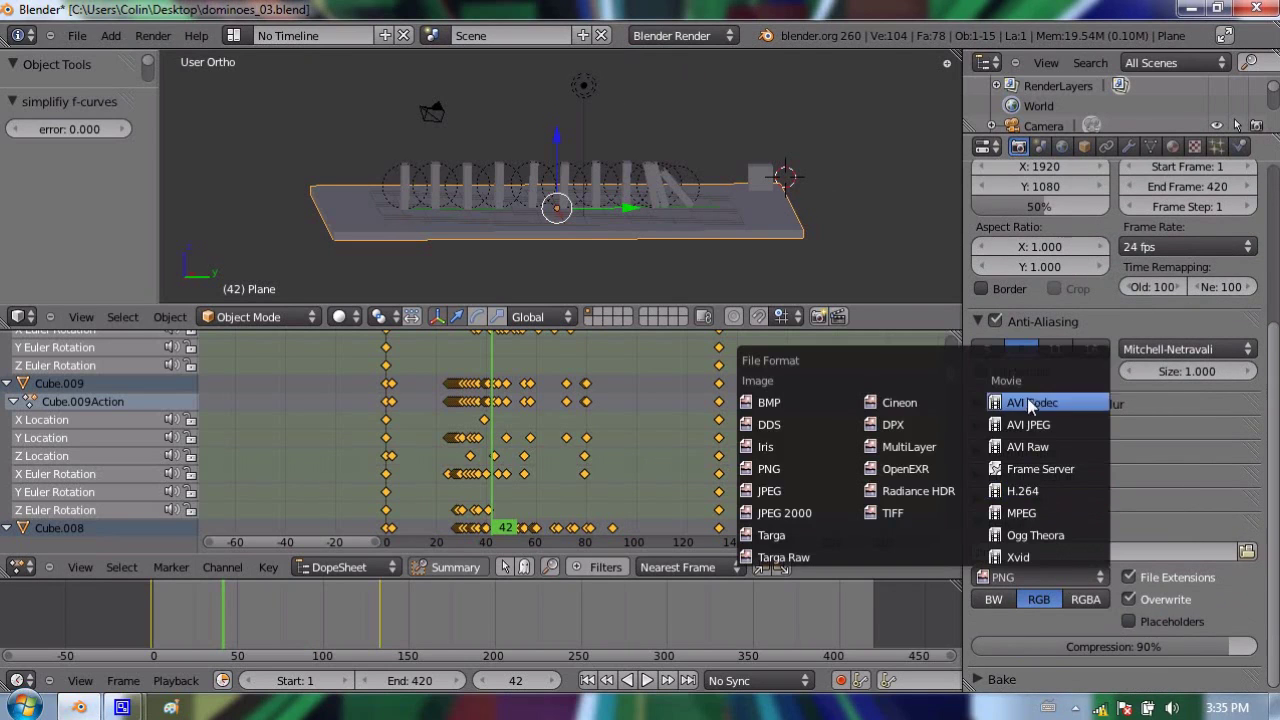
{"action": "left_click", "coordinate": [1030, 494]}
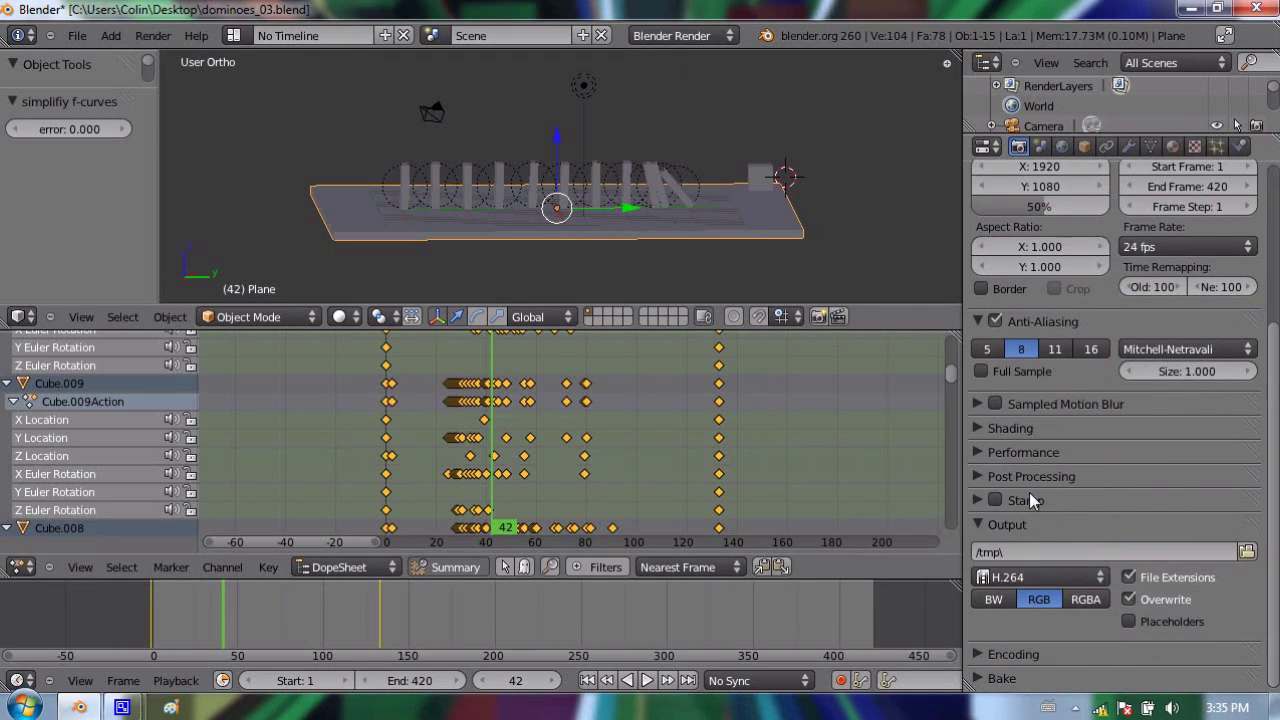
{"action": "left_click", "coordinate": [1246, 552]}
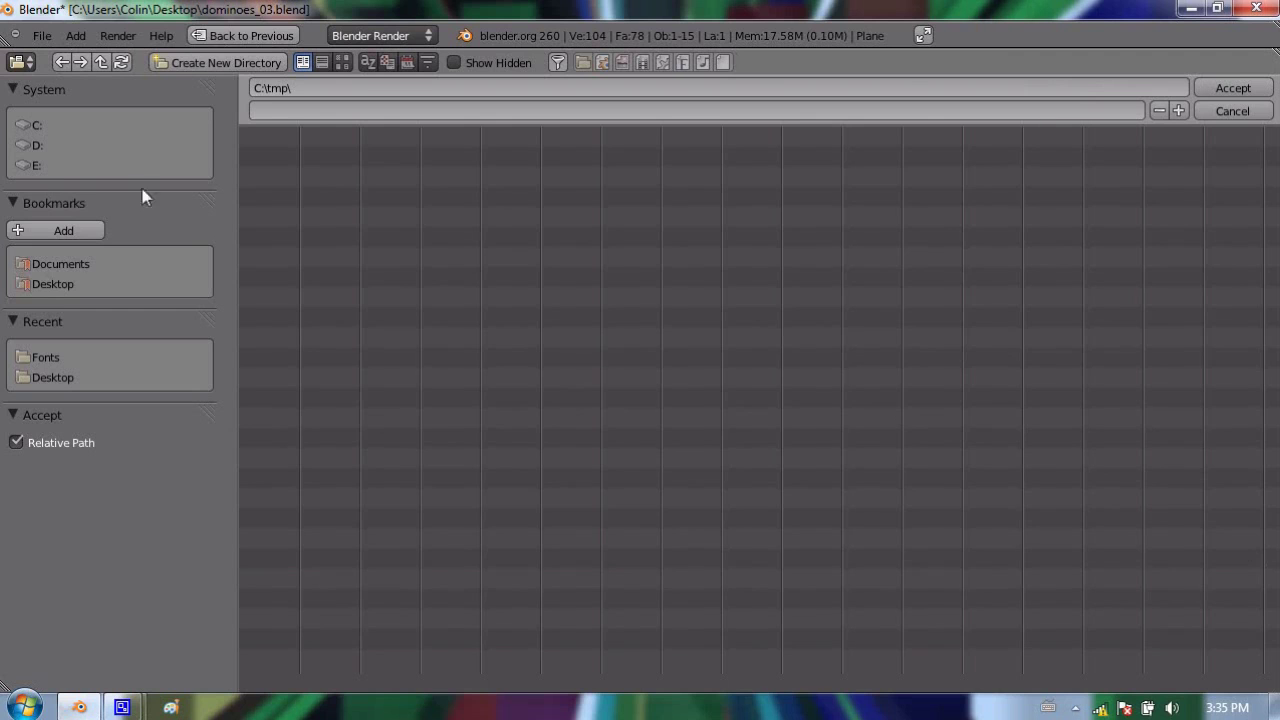
{"action": "left_click", "coordinate": [48, 284]}
{"action": "left_click", "coordinate": [1216, 85]}
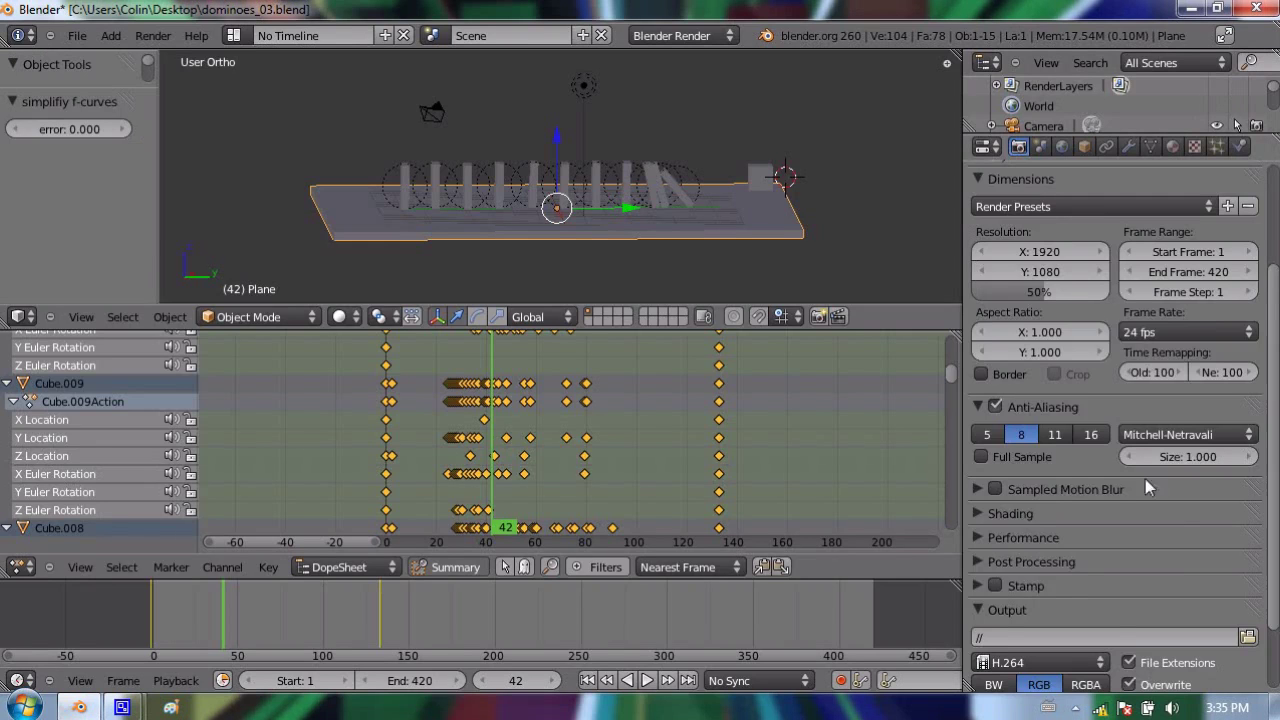
Start the OpenGL preview render of the domino animation from the 3D view header
{"action": "scroll", "coordinate": [1173, 523], "scroll_direction": "down", "scroll_amount": 2}
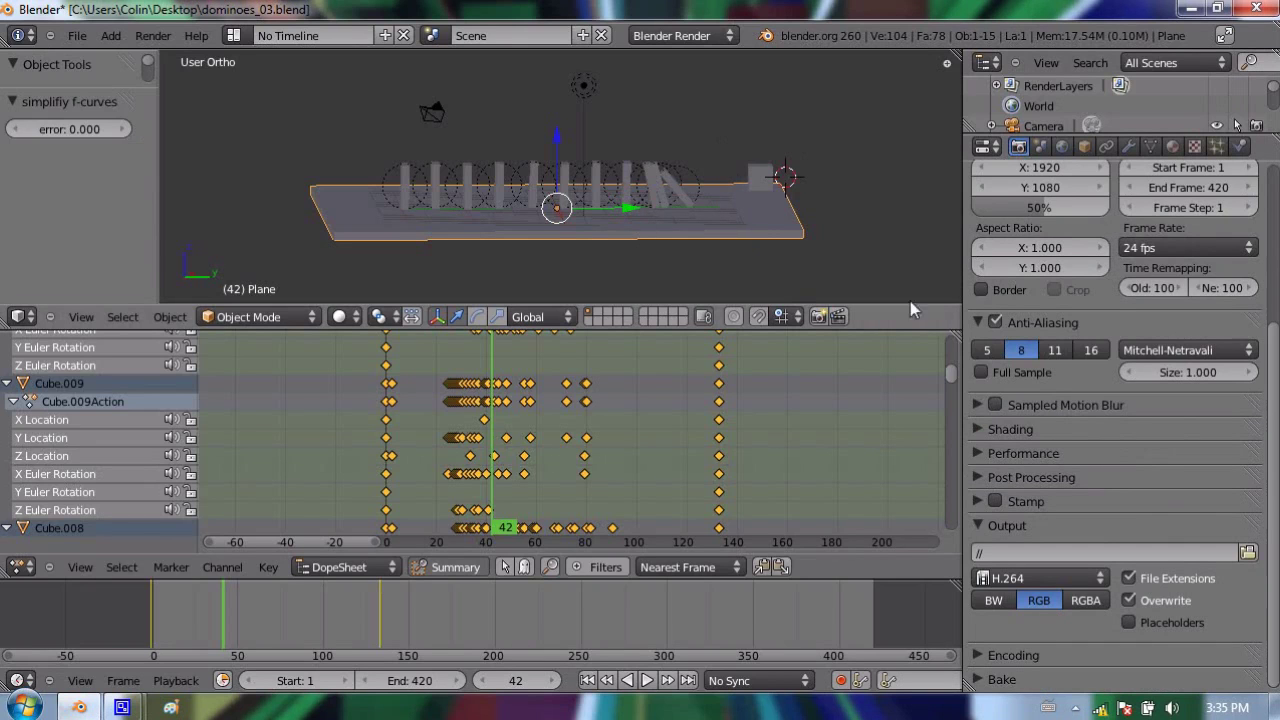
{"action": "scroll", "coordinate": [660, 166], "scroll_direction": "down", "scroll_amount": 2}
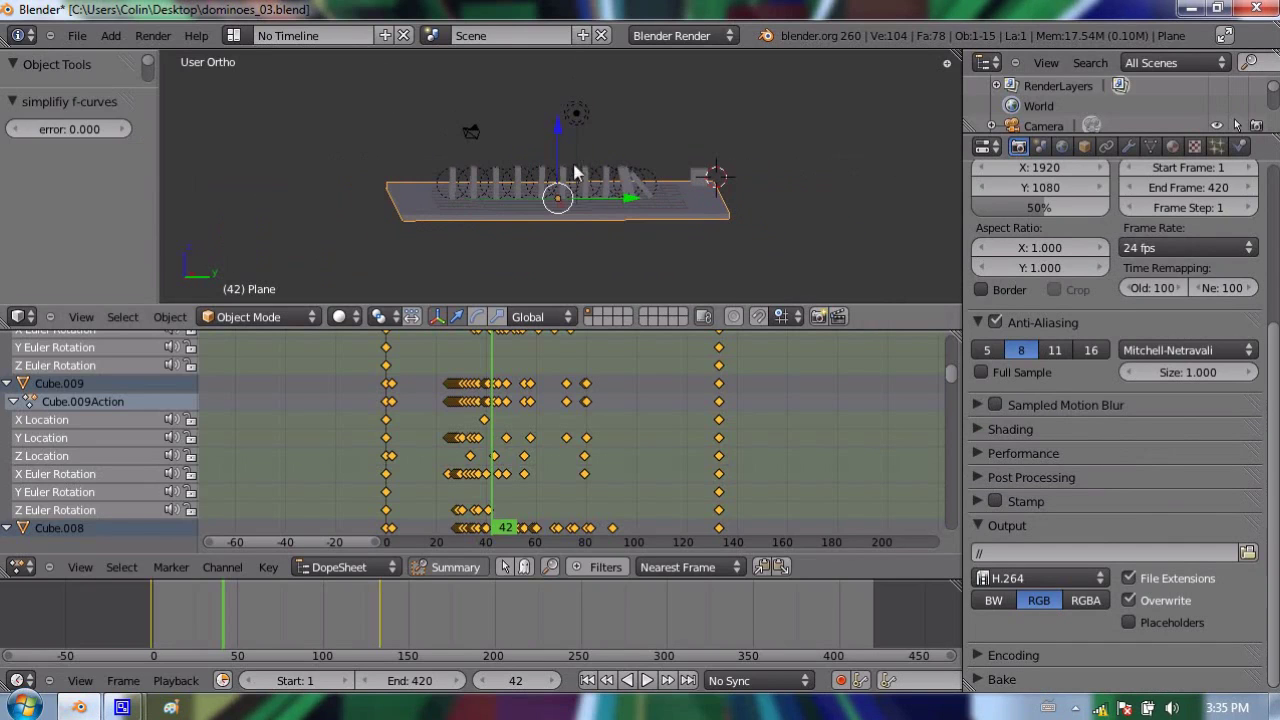
{"action": "left_click", "coordinate": [840, 316]}
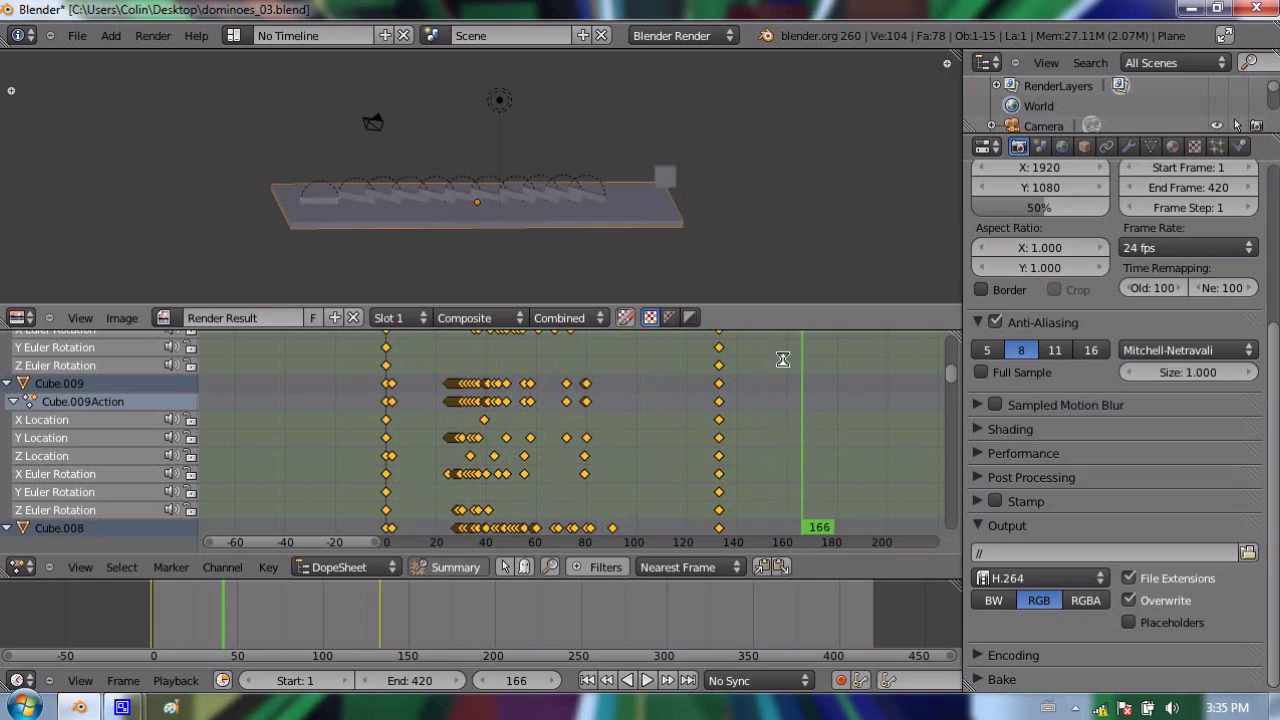
Stop the running preview render and set the scene's End Frame to 160
{"action": "key", "text": "Escape"}
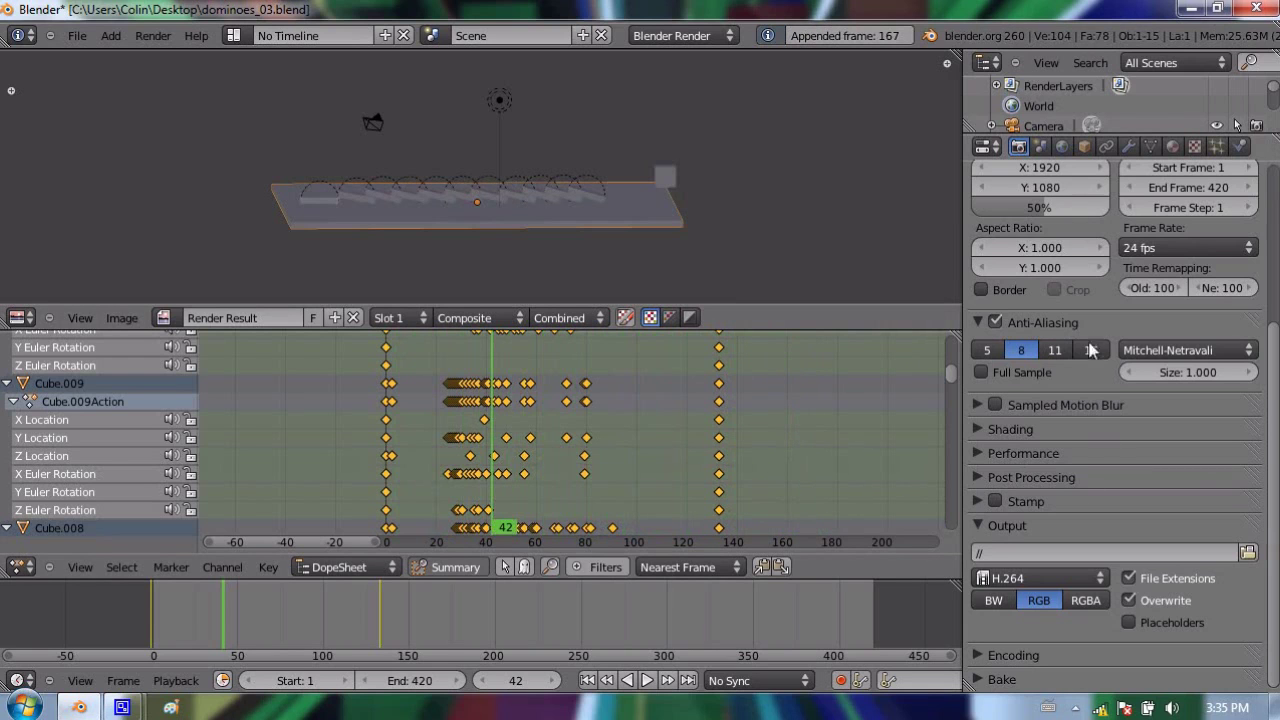
{"action": "scroll", "coordinate": [1148, 572], "scroll_direction": "up", "scroll_amount": 5}
{"action": "left_click", "coordinate": [1208, 413]}
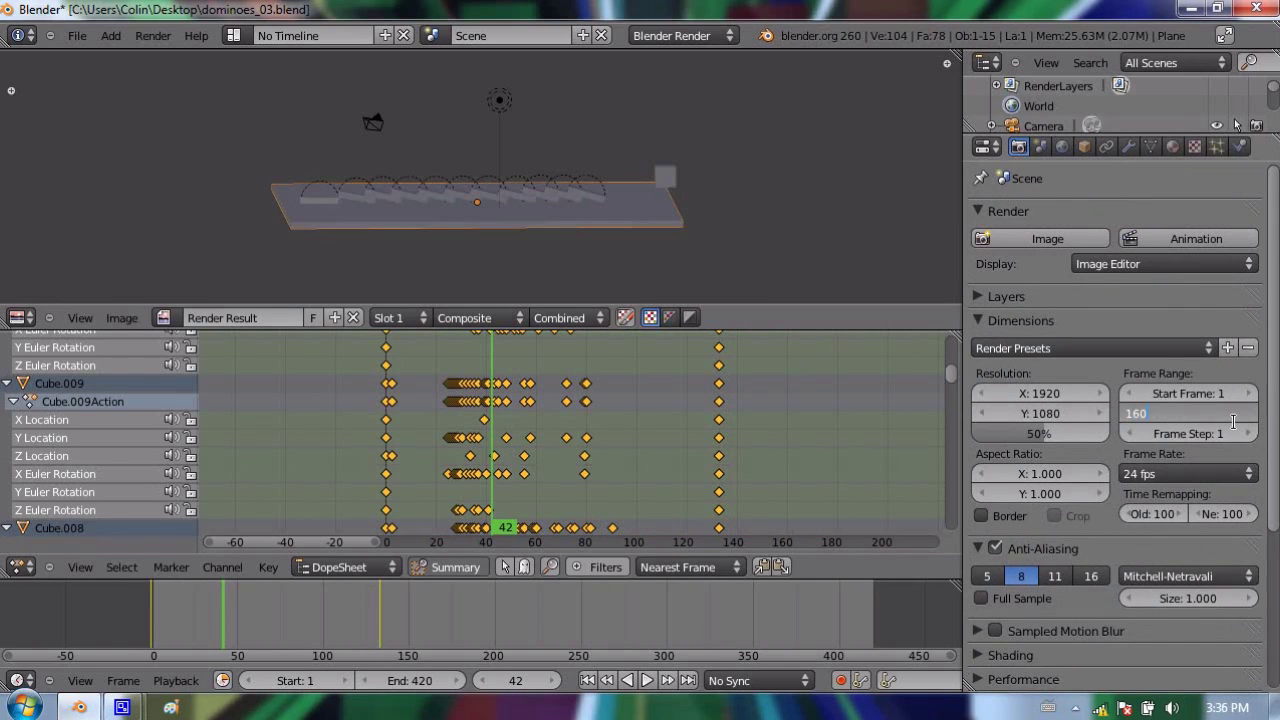
{"action": "key", "text": "Return"}
Return to the 3D view and re-render the OpenGL preview movie for frames 1–160
{"action": "left_click_drag", "start_coordinate": [416, 626], "coordinate": [390, 615]}
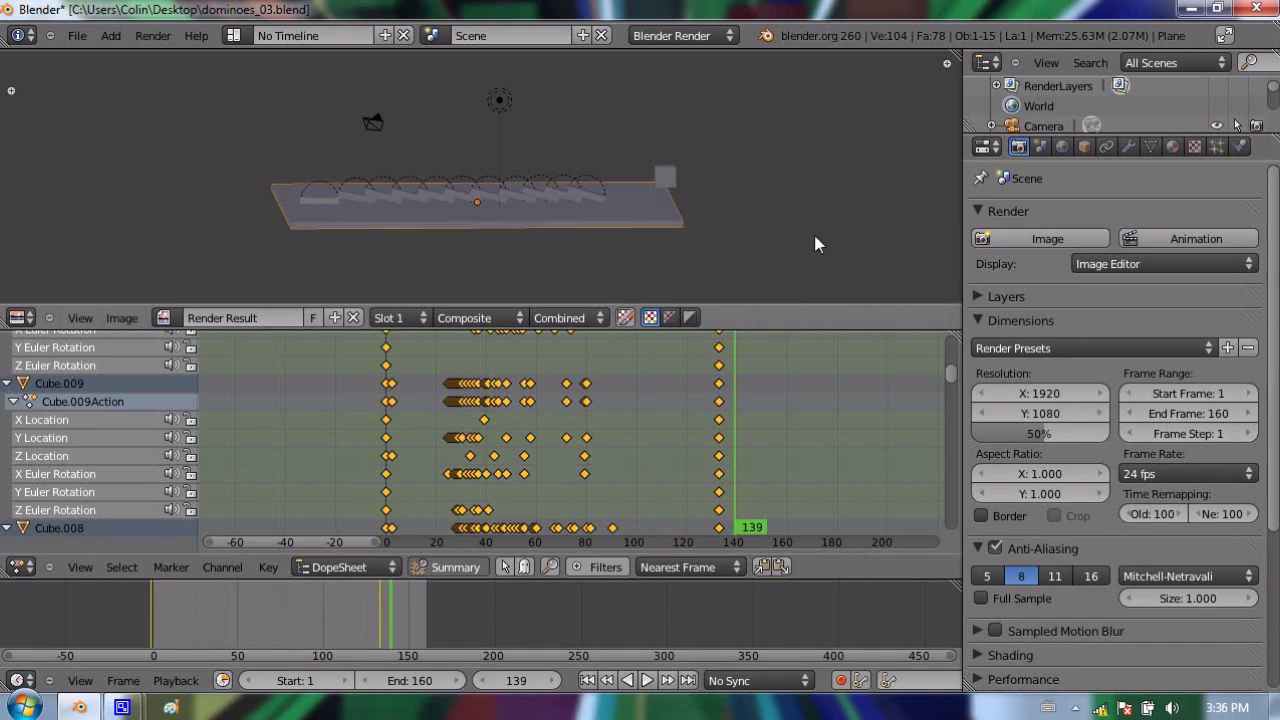
{"action": "middle_click_drag", "start_coordinate": [807, 246], "coordinate": [762, 233], "text": "shift"}
{"action": "key", "text": "Escape"}
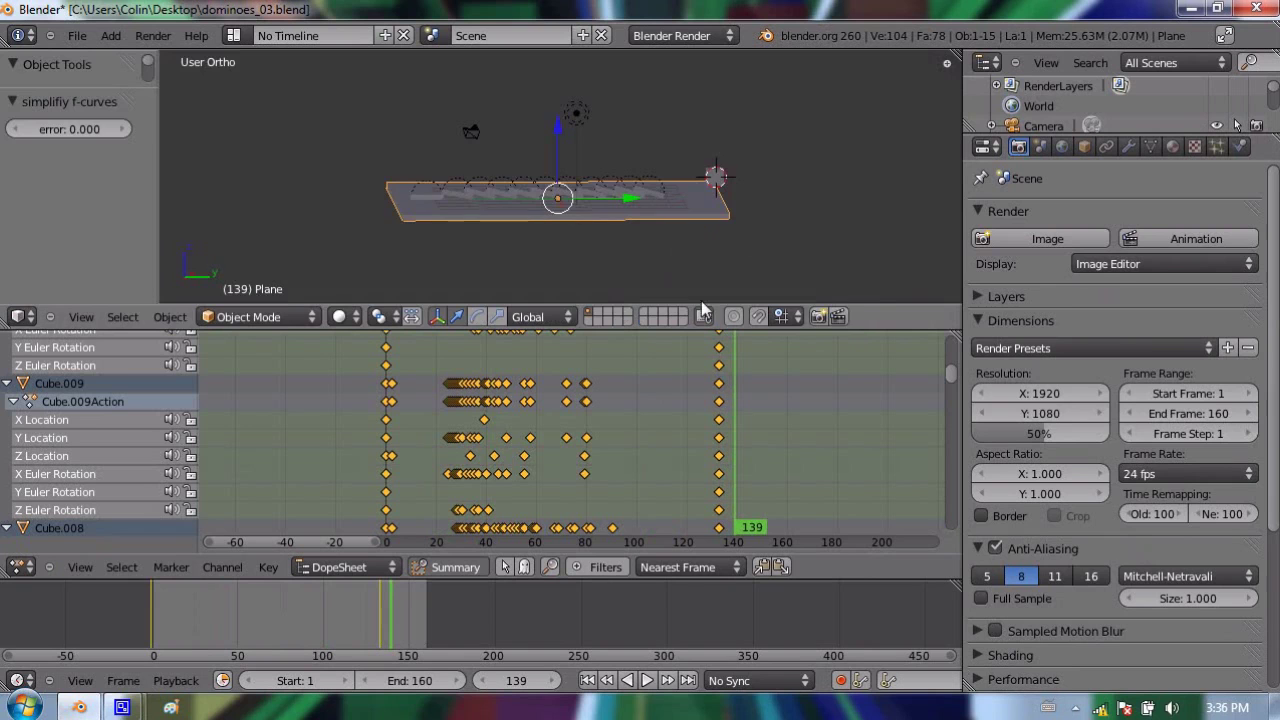
{"action": "left_click", "coordinate": [840, 316]}
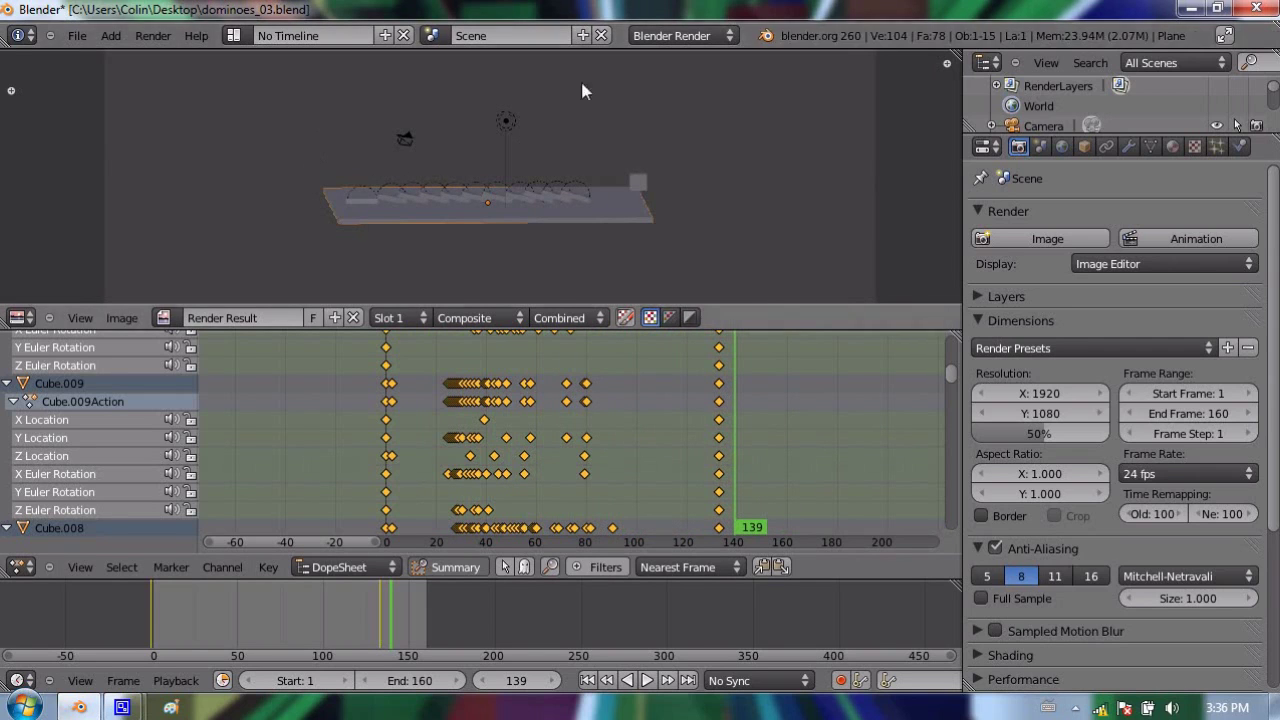
Minimize Blender, move 0001-0160.avi onto open desktop, and open it in Media Player Classic
{"action": "left_click", "coordinate": [1190, 11]}
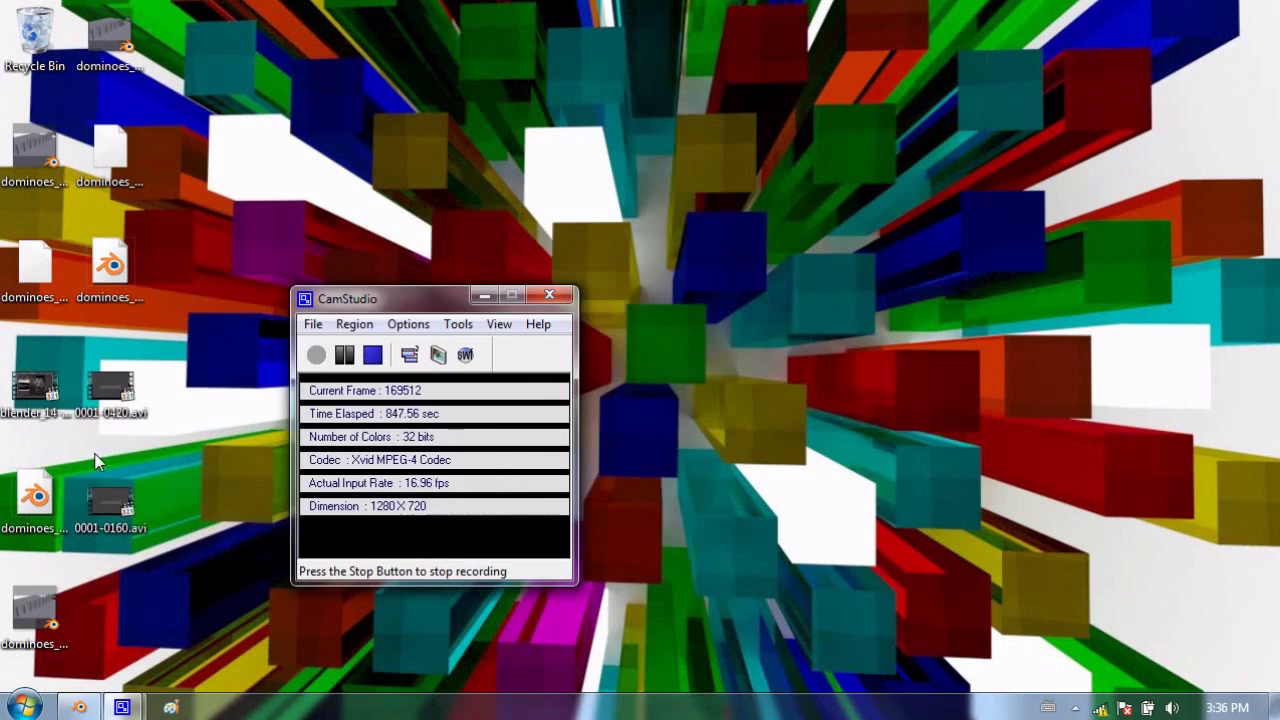
{"action": "left_click_drag", "start_coordinate": [340, 298], "coordinate": [424, 196]}
{"action": "left_click_drag", "start_coordinate": [110, 500], "coordinate": [260, 280]}
{"action": "double_click", "coordinate": [272, 276]}
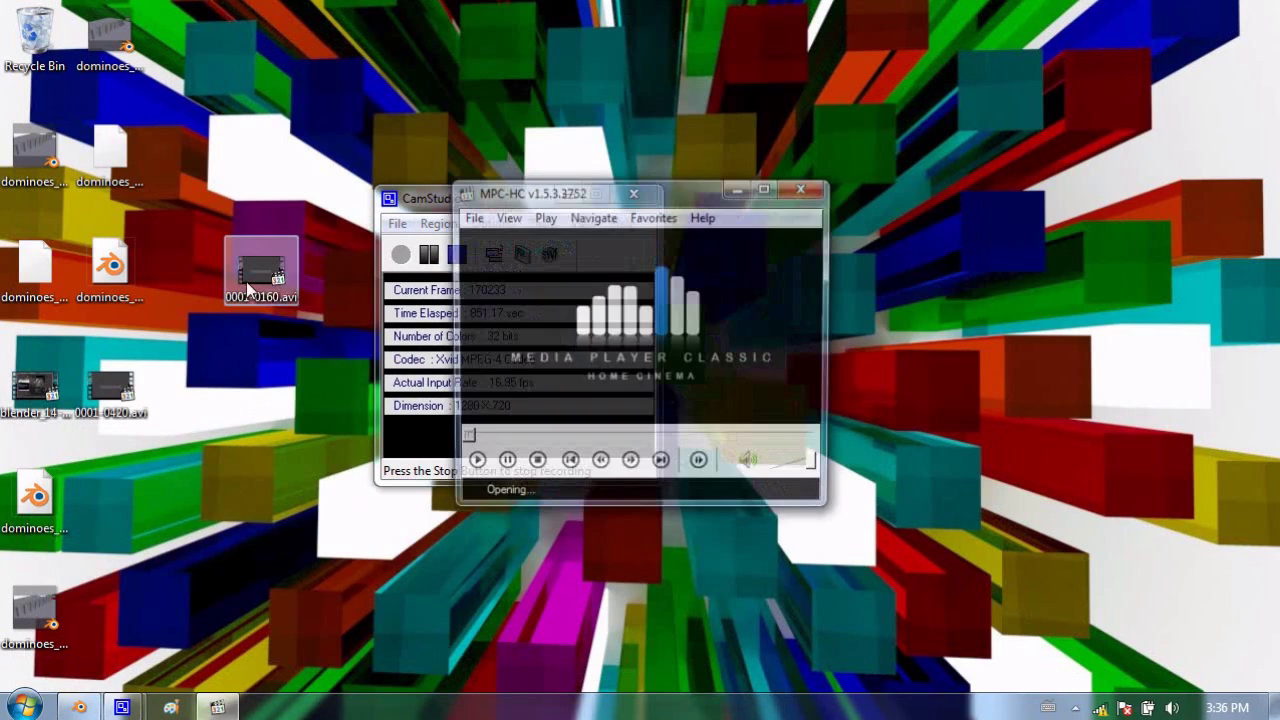